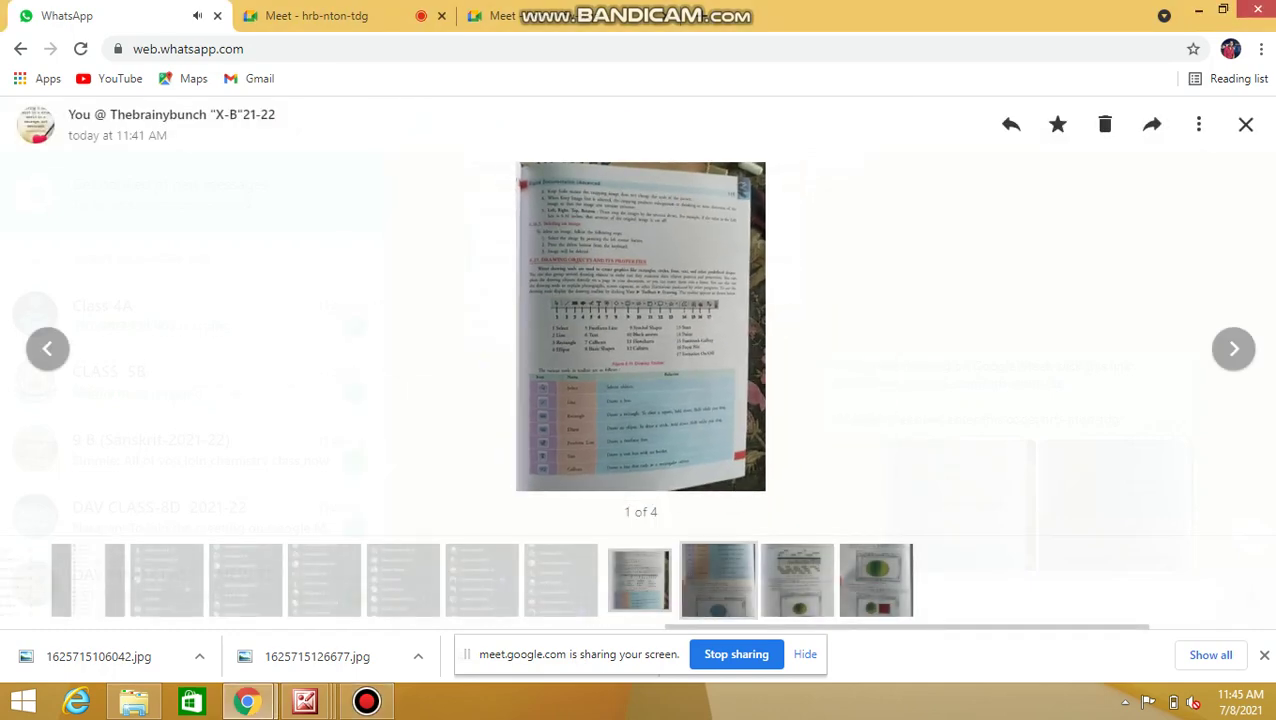
Enlarge the shared textbook page photo to read its section on drawing objects and their properties.
click(641, 255)
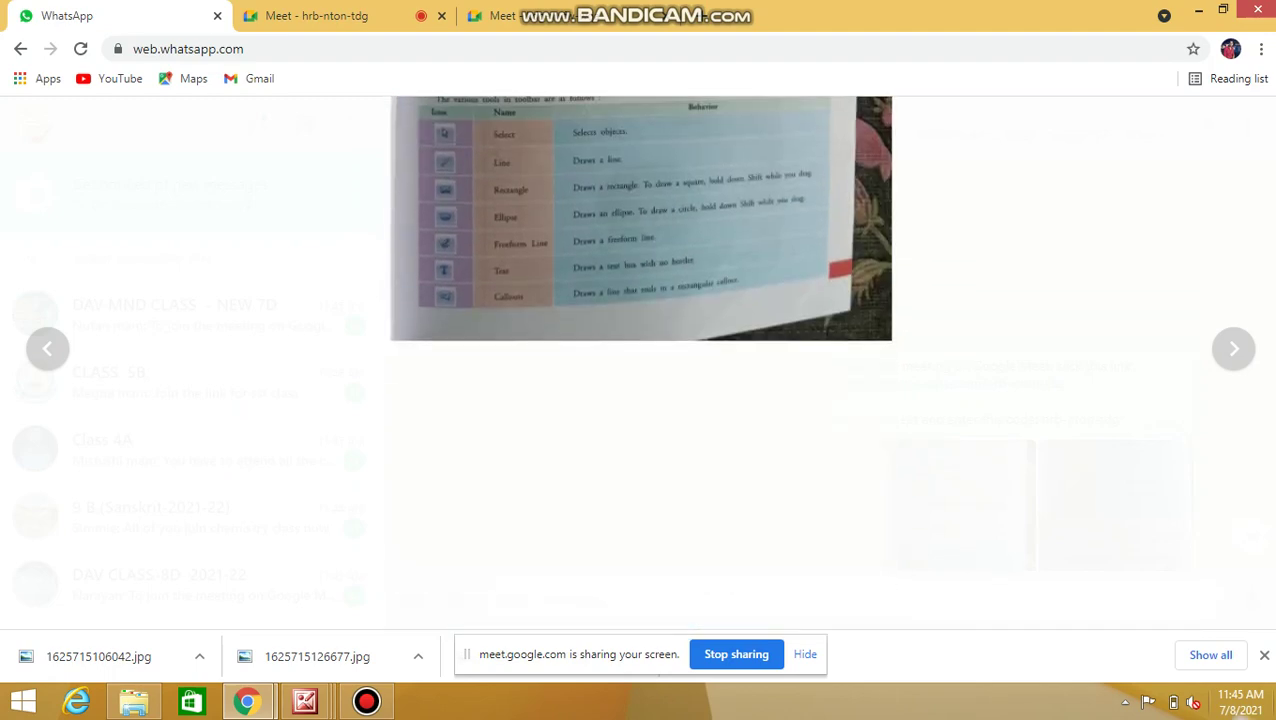
Search the computer for writer, launch OpenOffice.org Writer with a blank document and close the Styles and Formatting window.
mouse_move(1273, 717)
click(1241, 176)
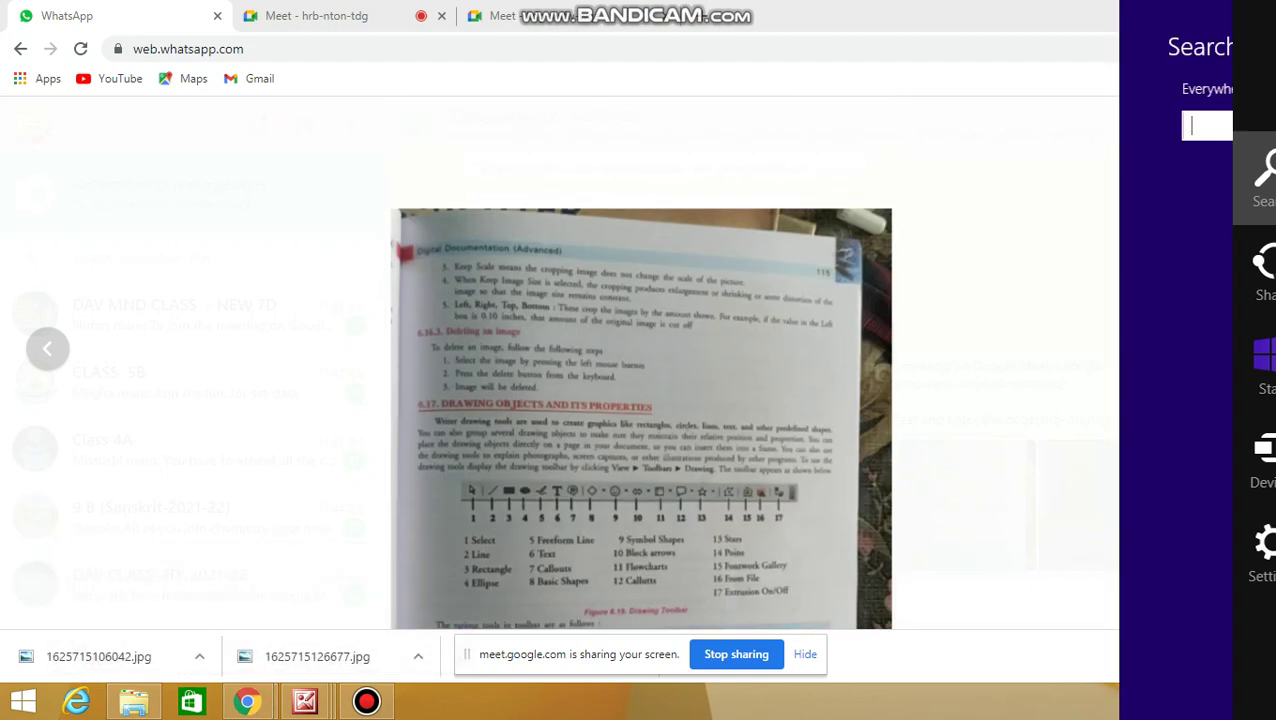
text(writ)
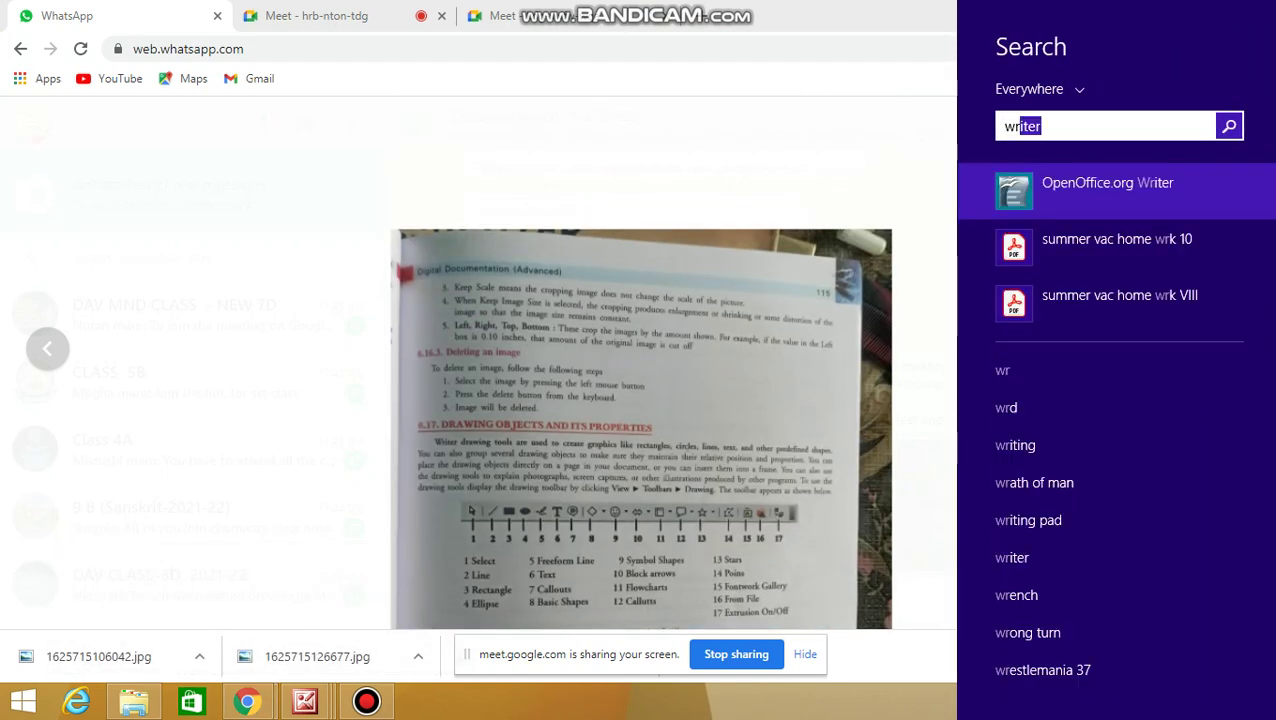
text(er)
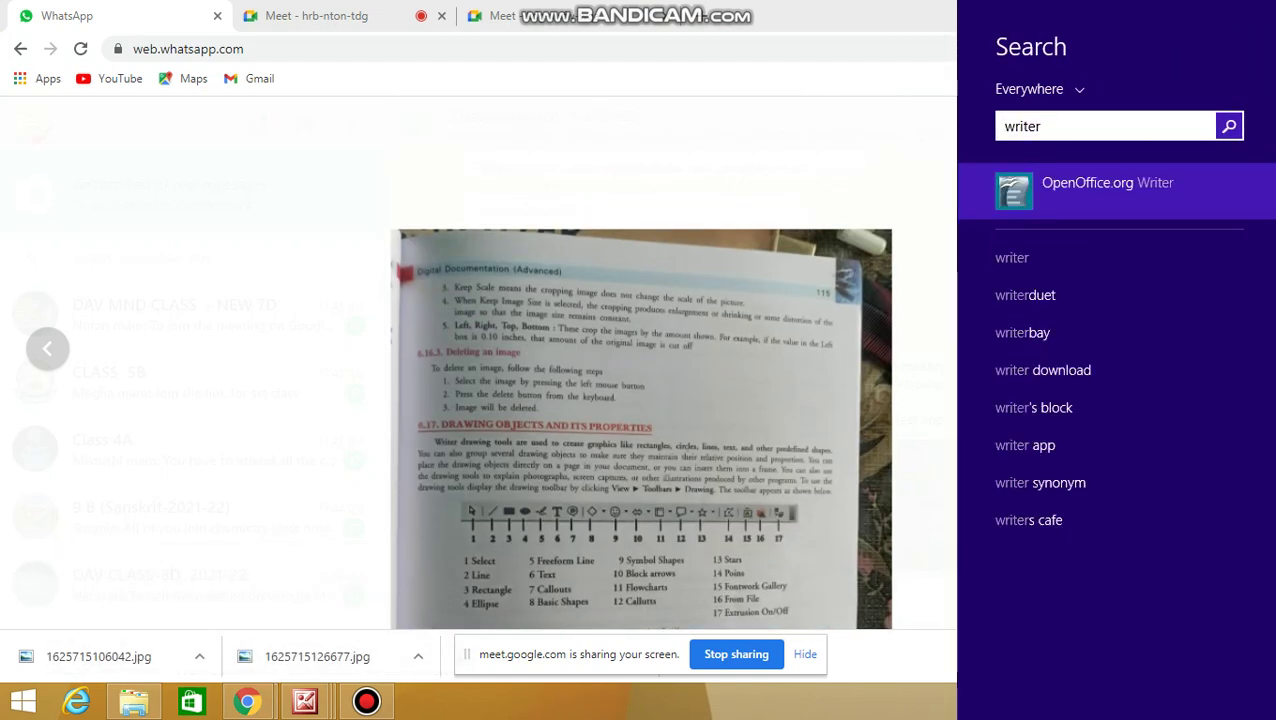
key(Return)
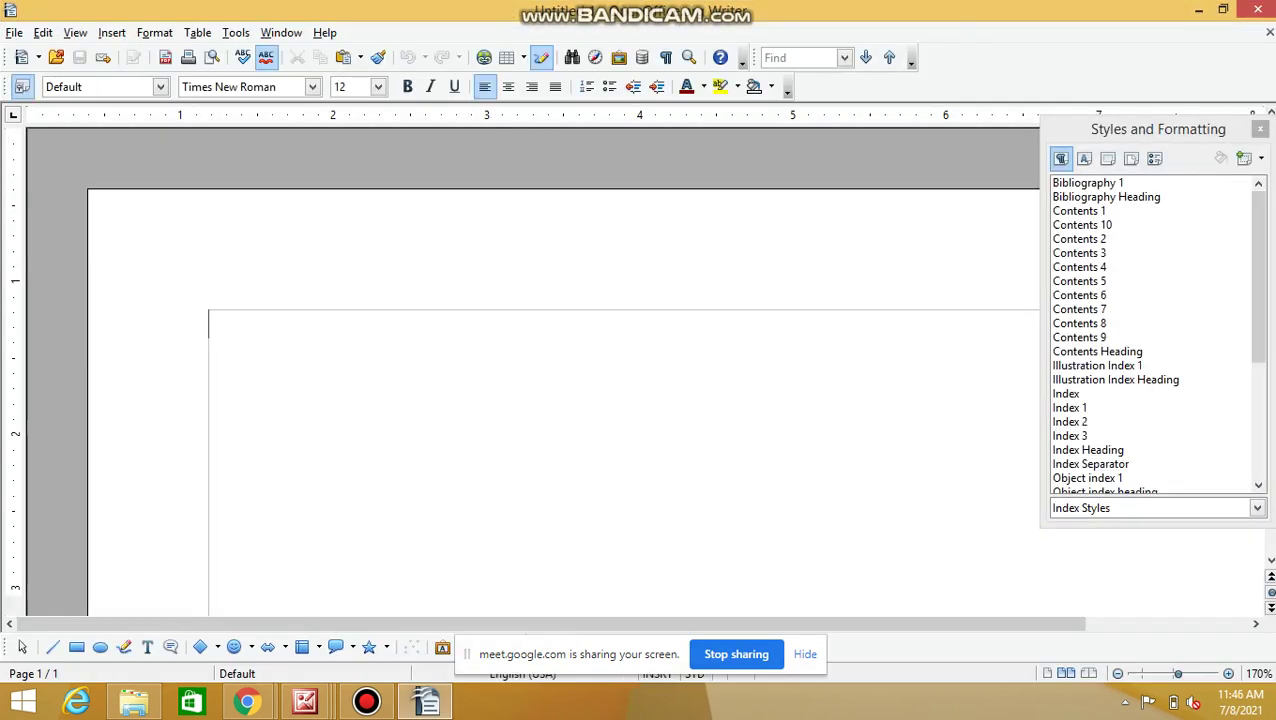
click(1260, 129)
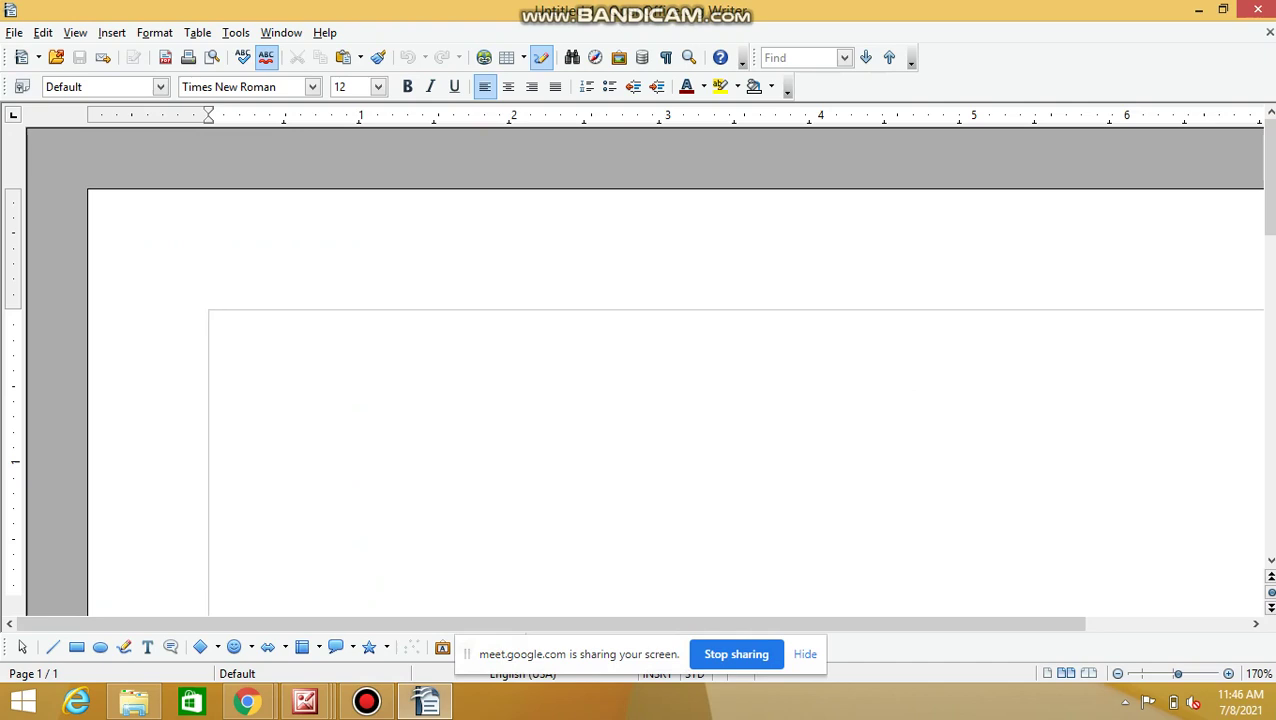
Examine the list of available toolbars and locate the entry for the Drawing toolbar.
key(alt+v)
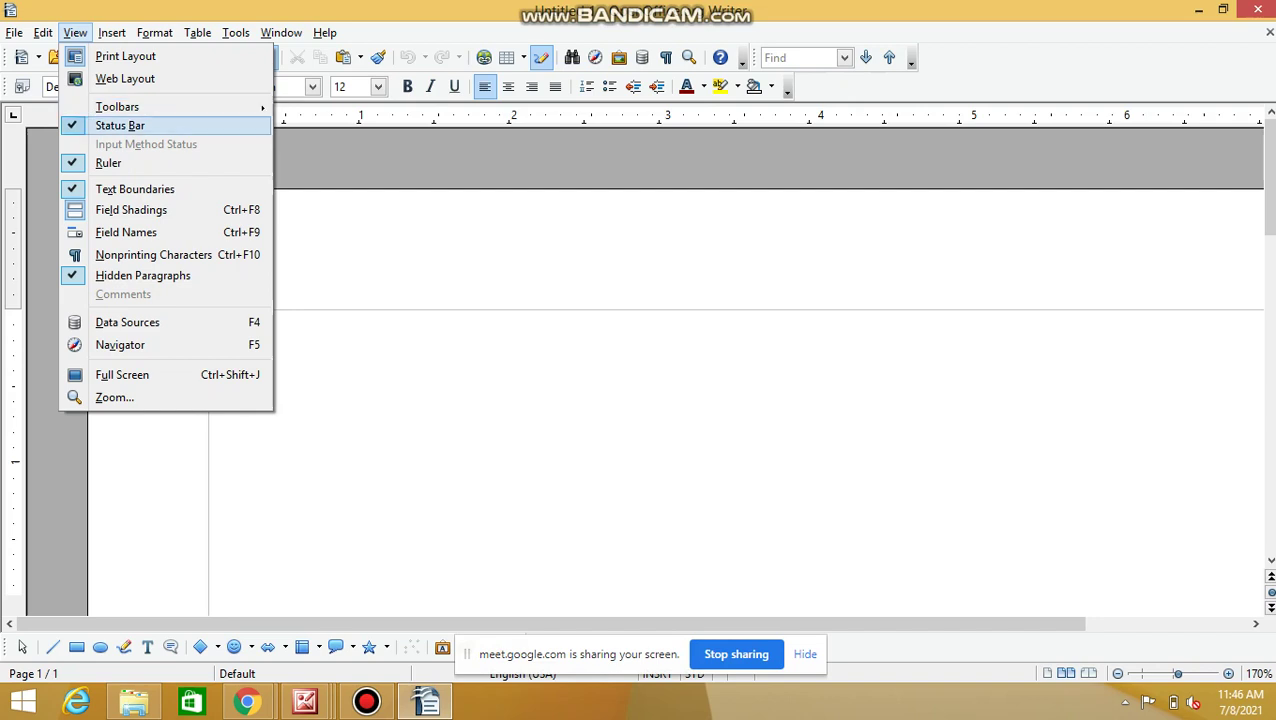
key(Escape)
scroll(645, 400, up, 3)
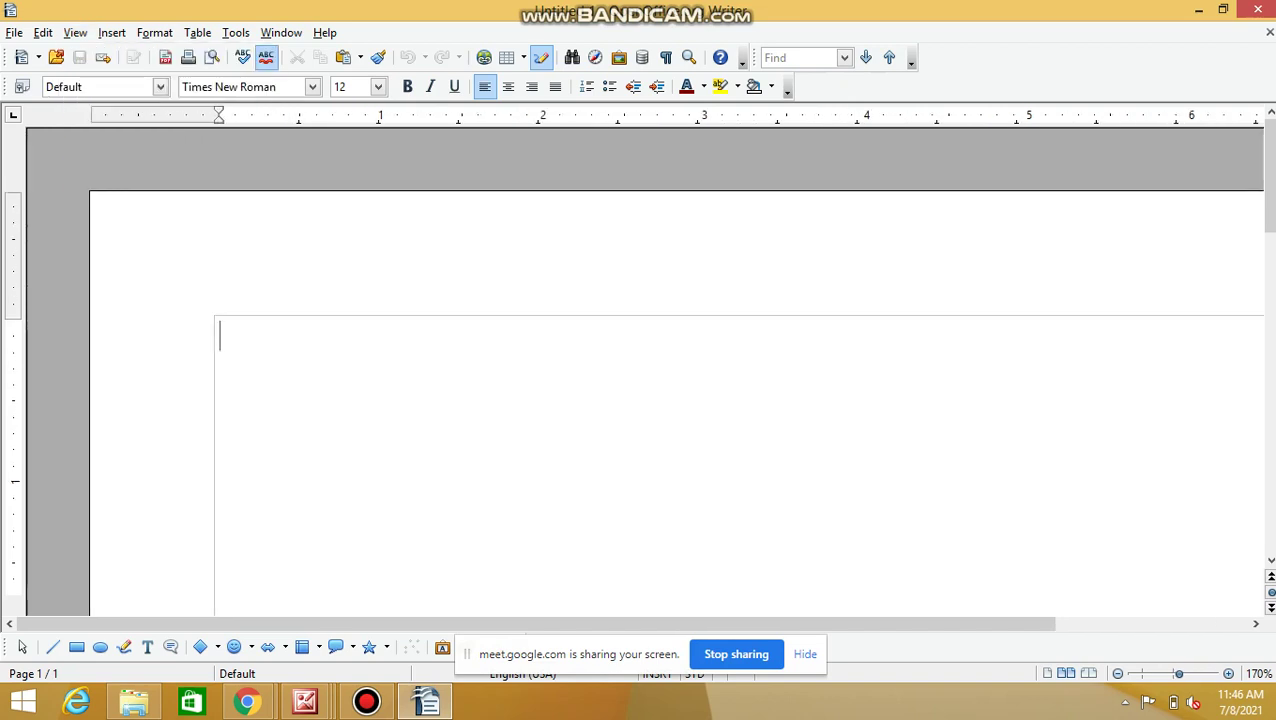
scroll(640, 400, up, 1)
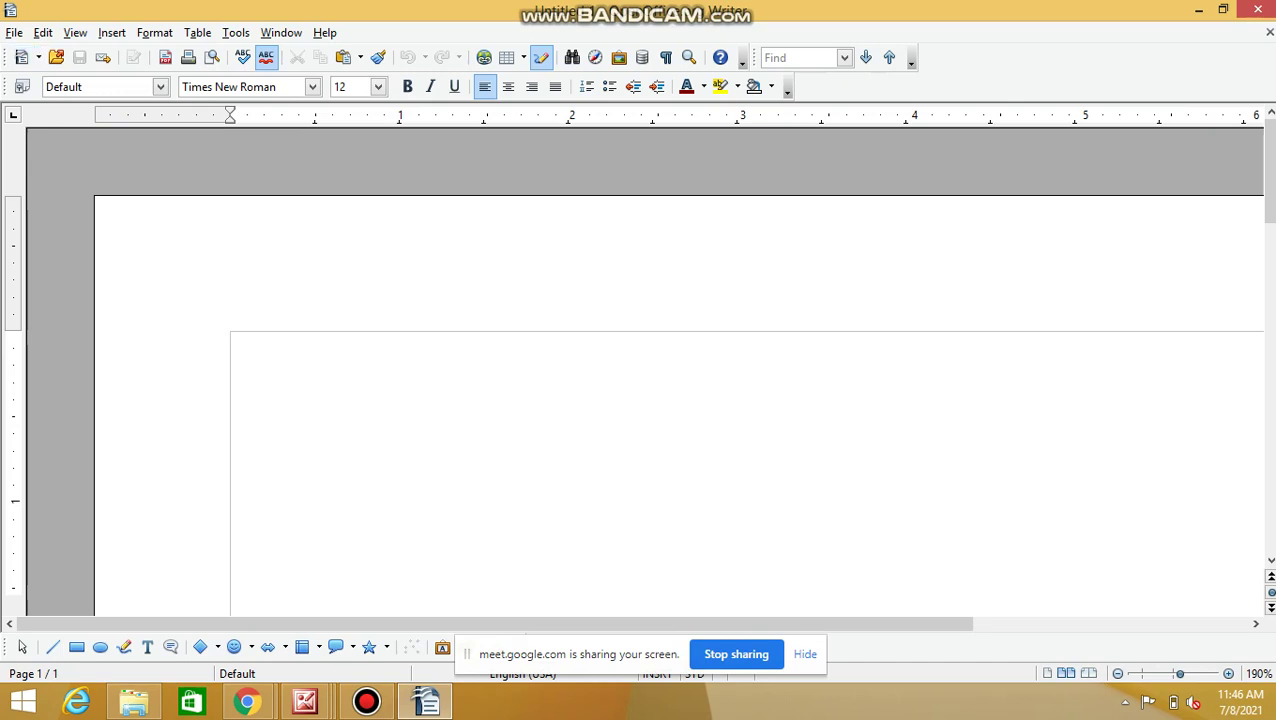
key(alt+v)
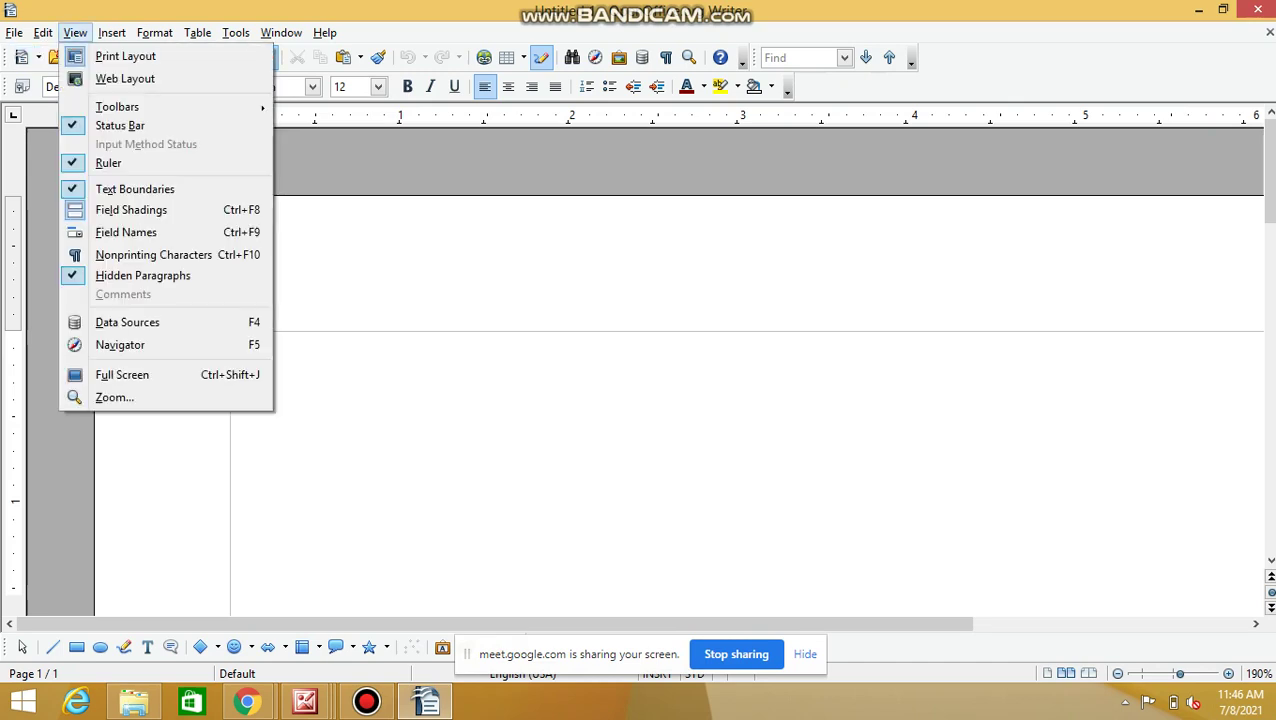
key(Down)
key(Down)
key(Down)
key(Down)
key(Down)
key(Down)
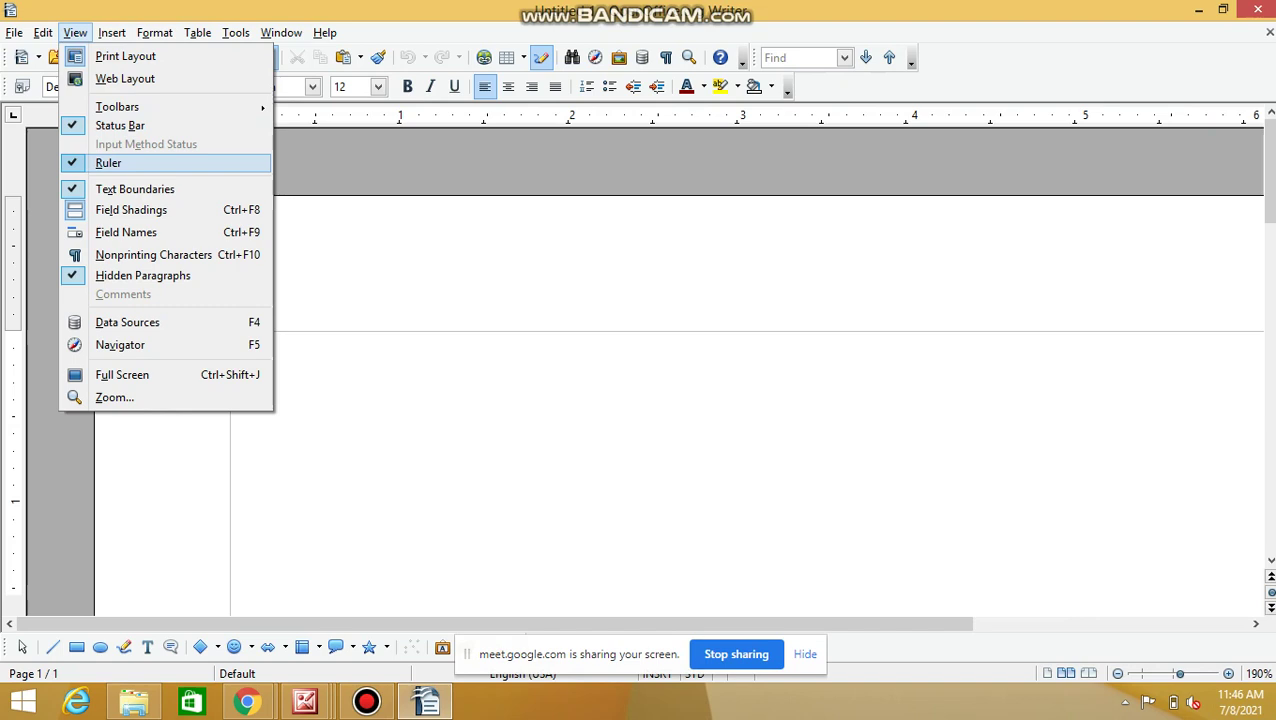
key(Up)
key(Up)
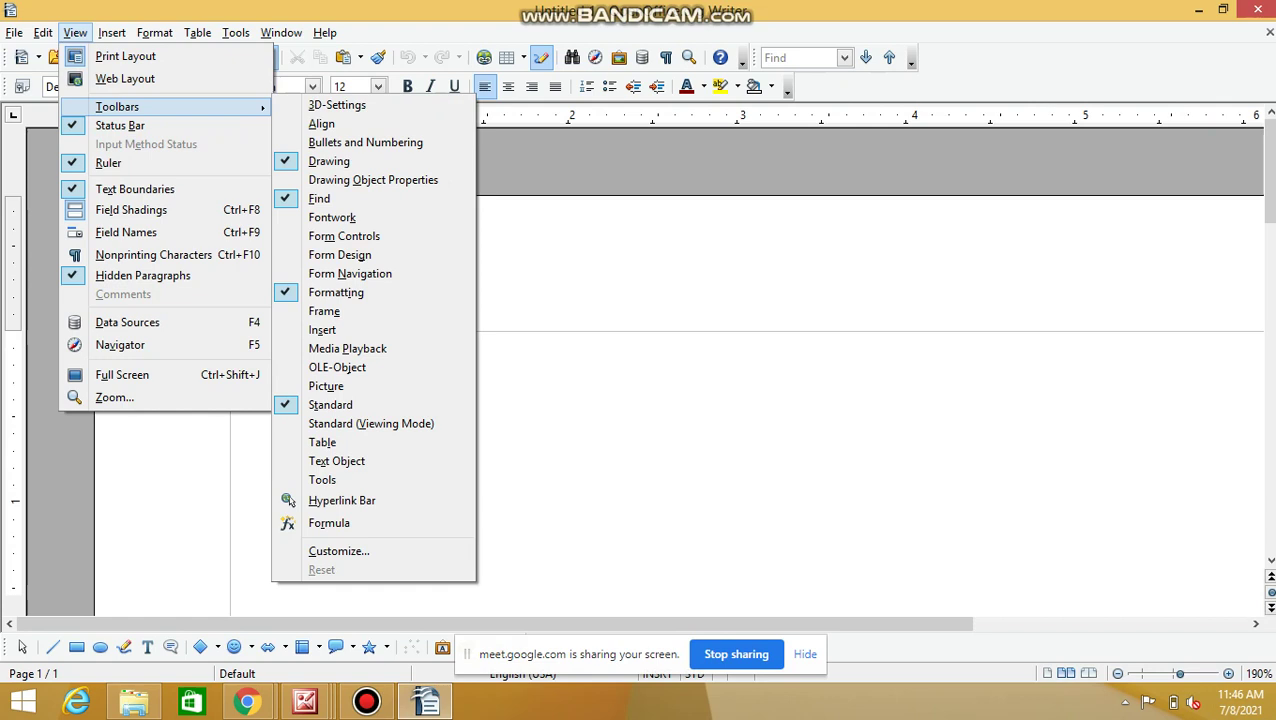
key(Right)
key(Down)
key(Down)
key(Down)
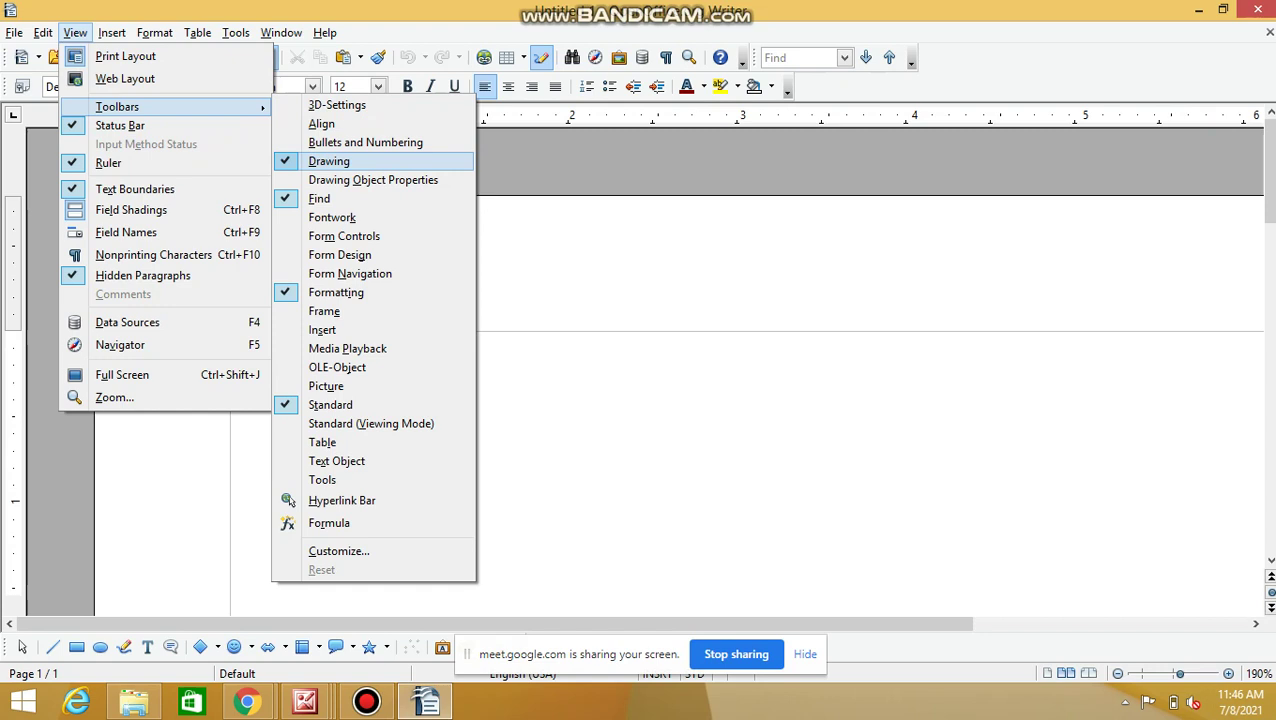
key(Escape)
key(Escape)
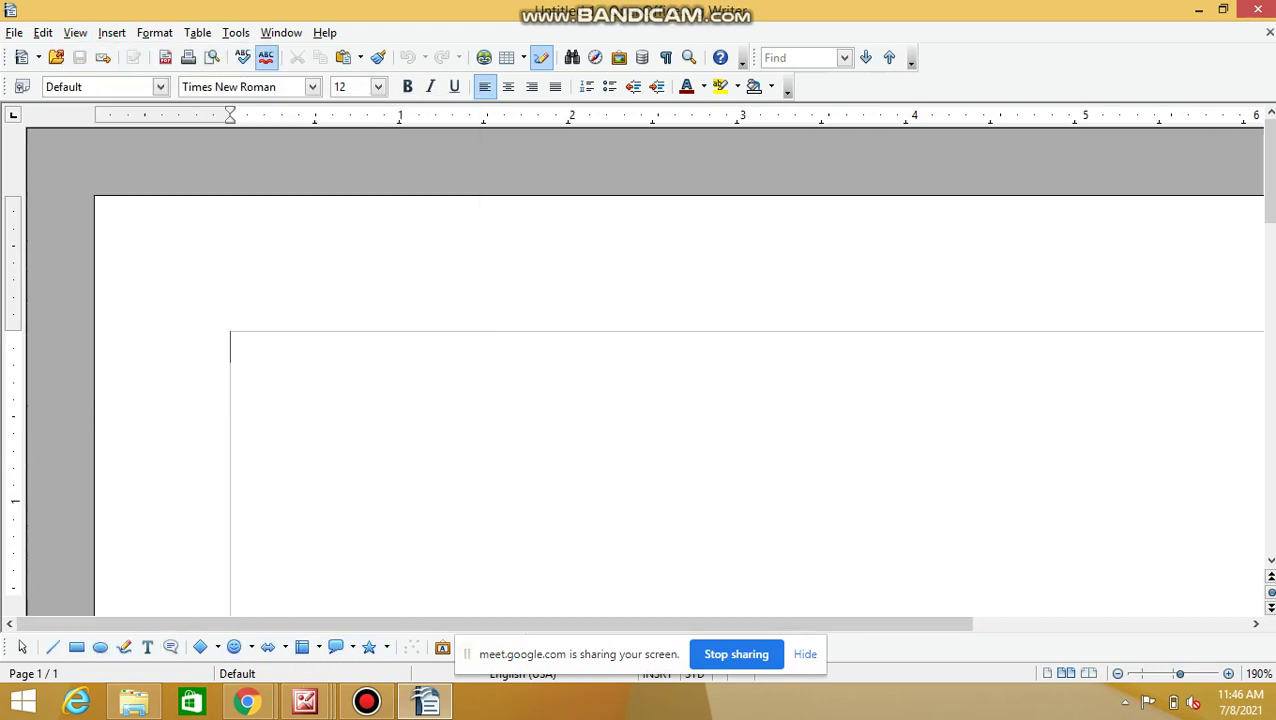
Hide the screen-sharing notice that covers the Drawing toolbar and examine the toolbar's drawing tools.
click(804, 654)
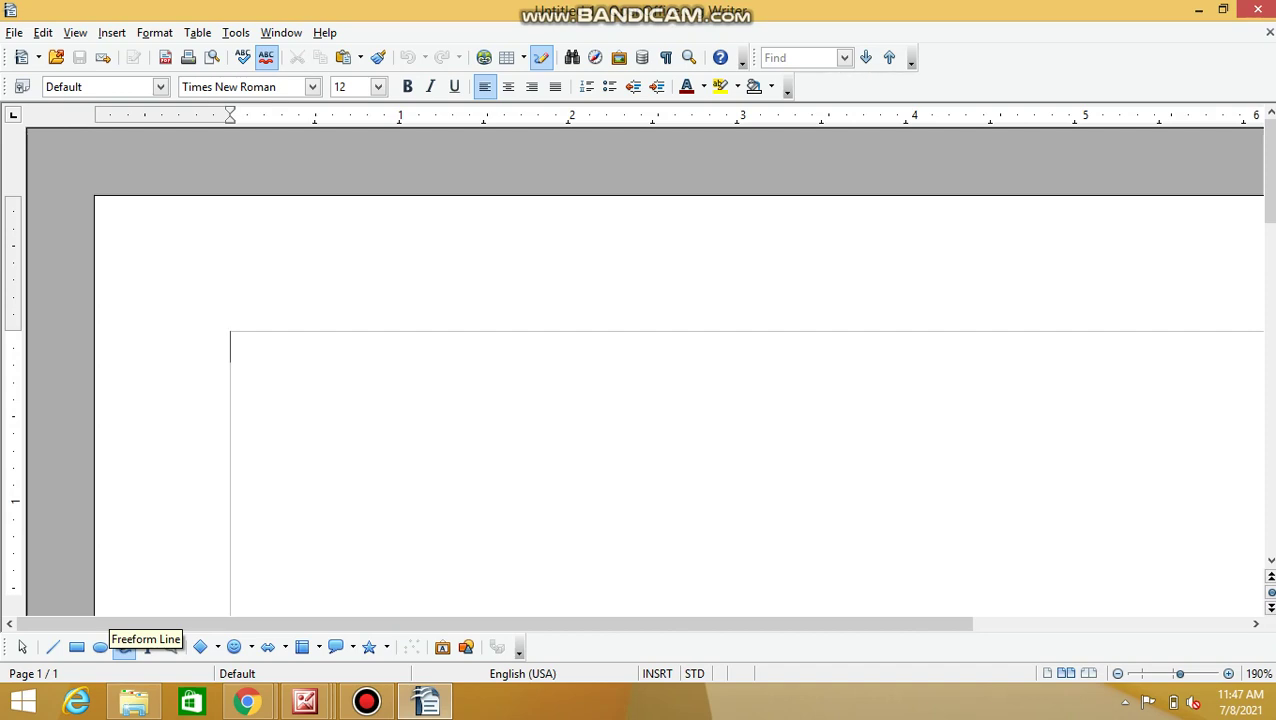
click(123, 647)
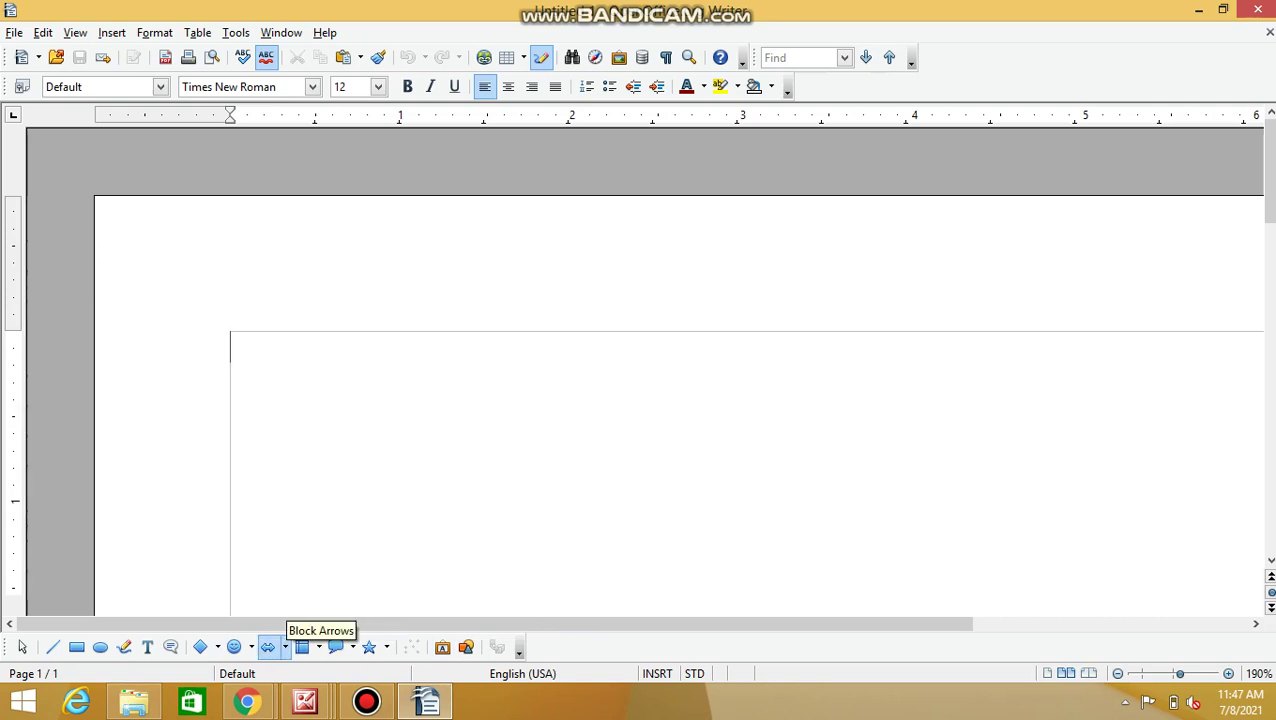
click(366, 701)
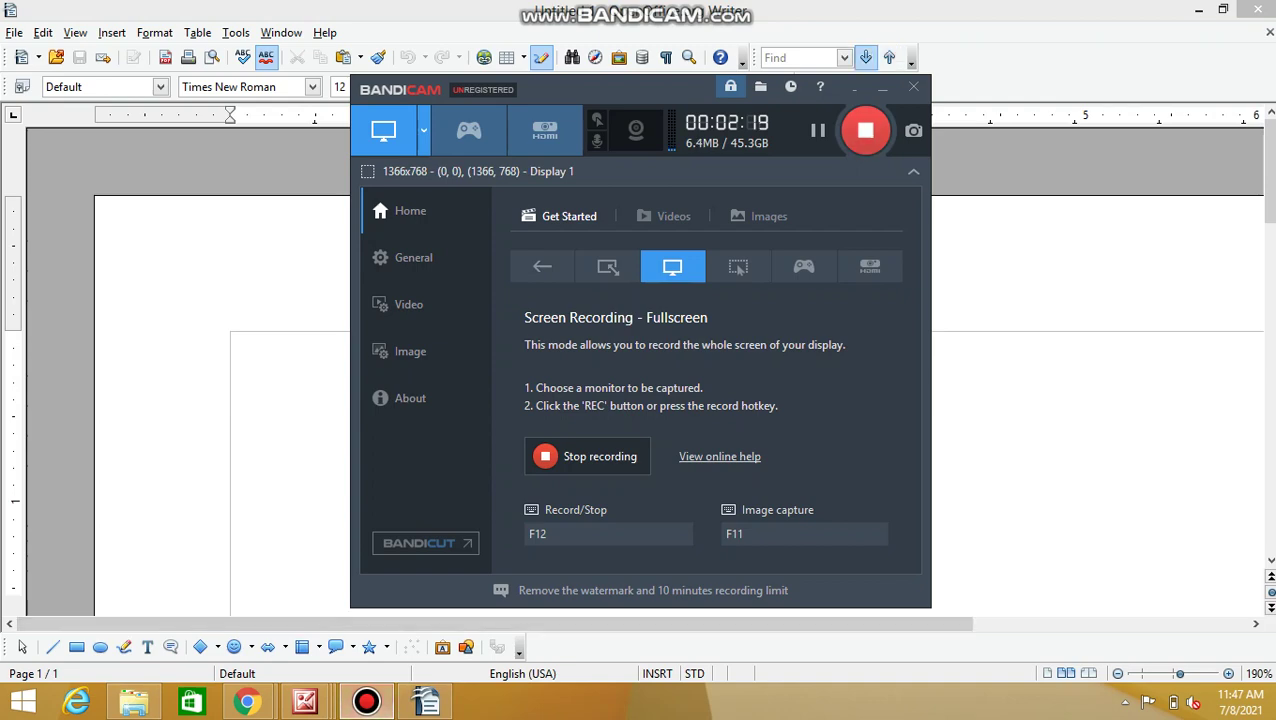
click(881, 87)
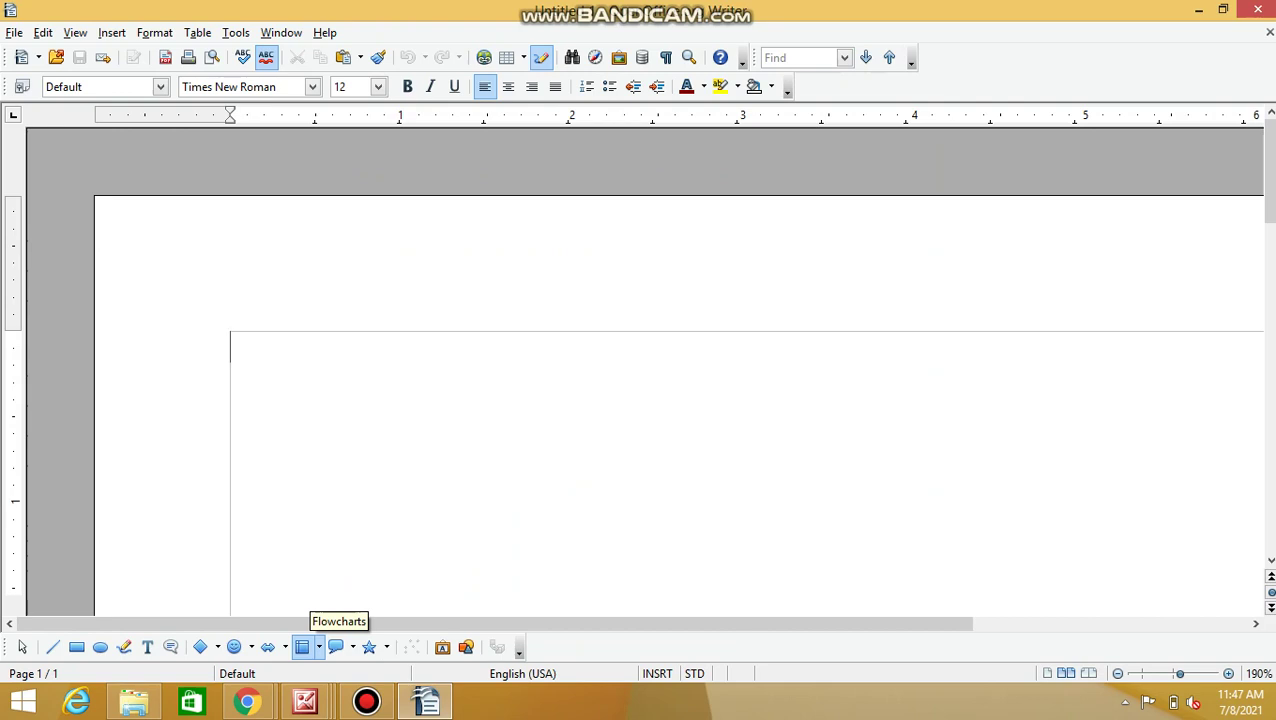
Draw a rectangle about 0.85 by 0.35 inches near the upper left of the page's text area.
click(76, 647)
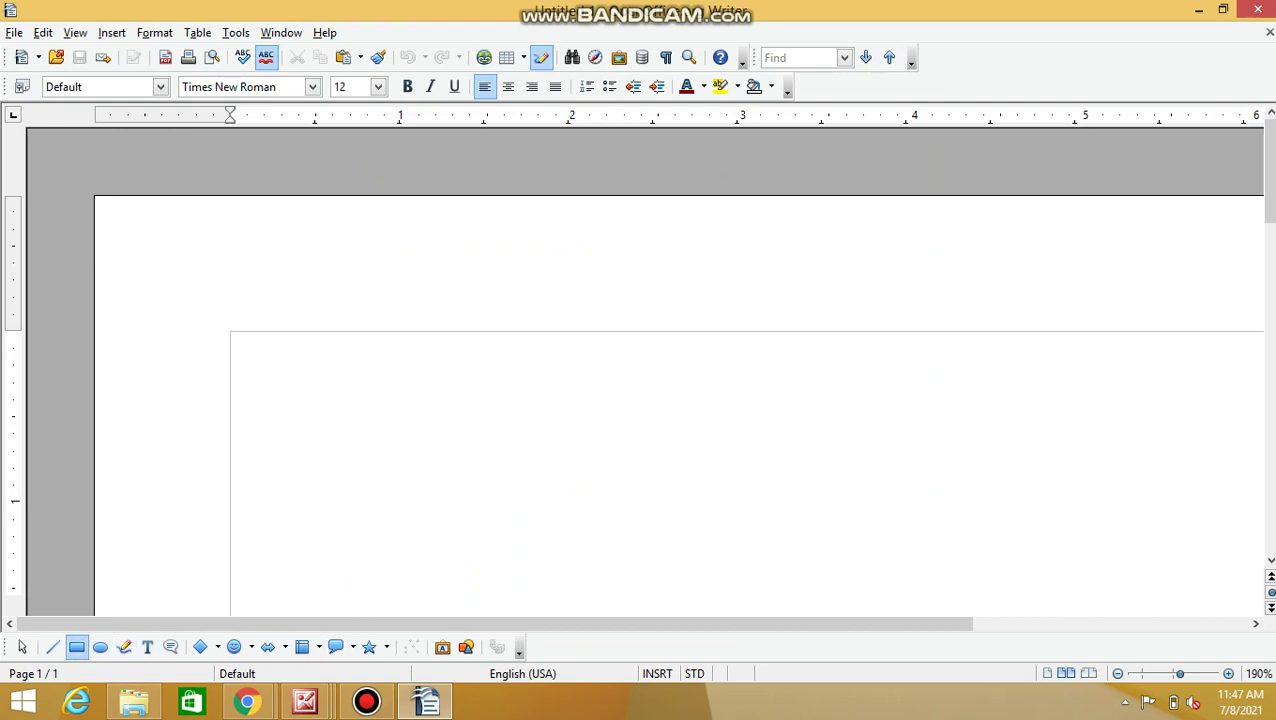
drag(345, 373, 491, 432)
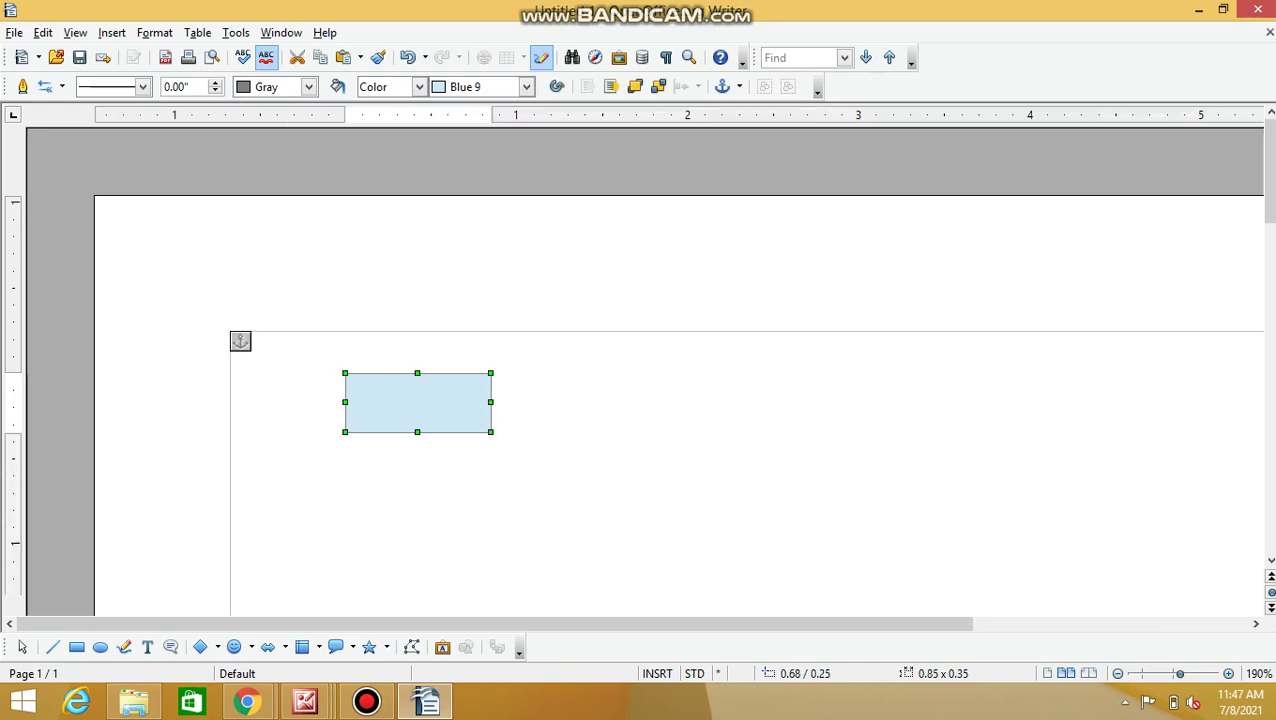
Review the rectangle's Position and Size settings, including its rotation, slant and corner radius, without changing them.
right_click(398, 404)
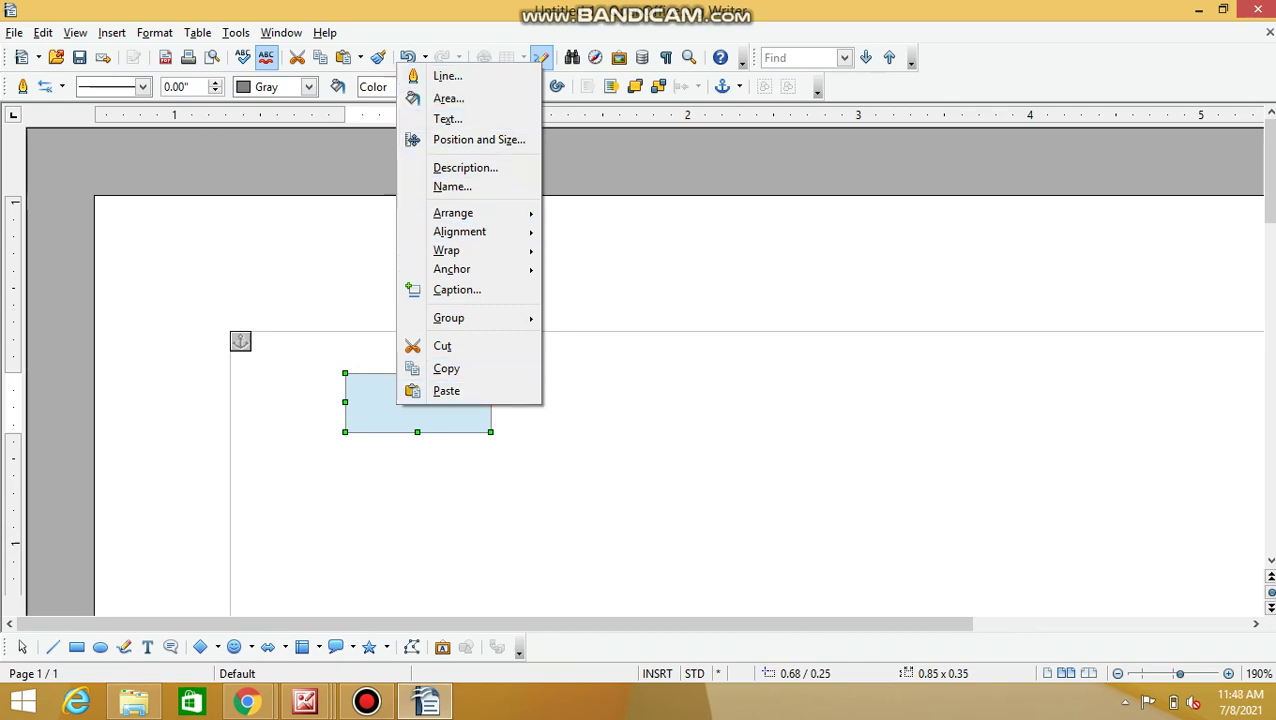
key(Escape)
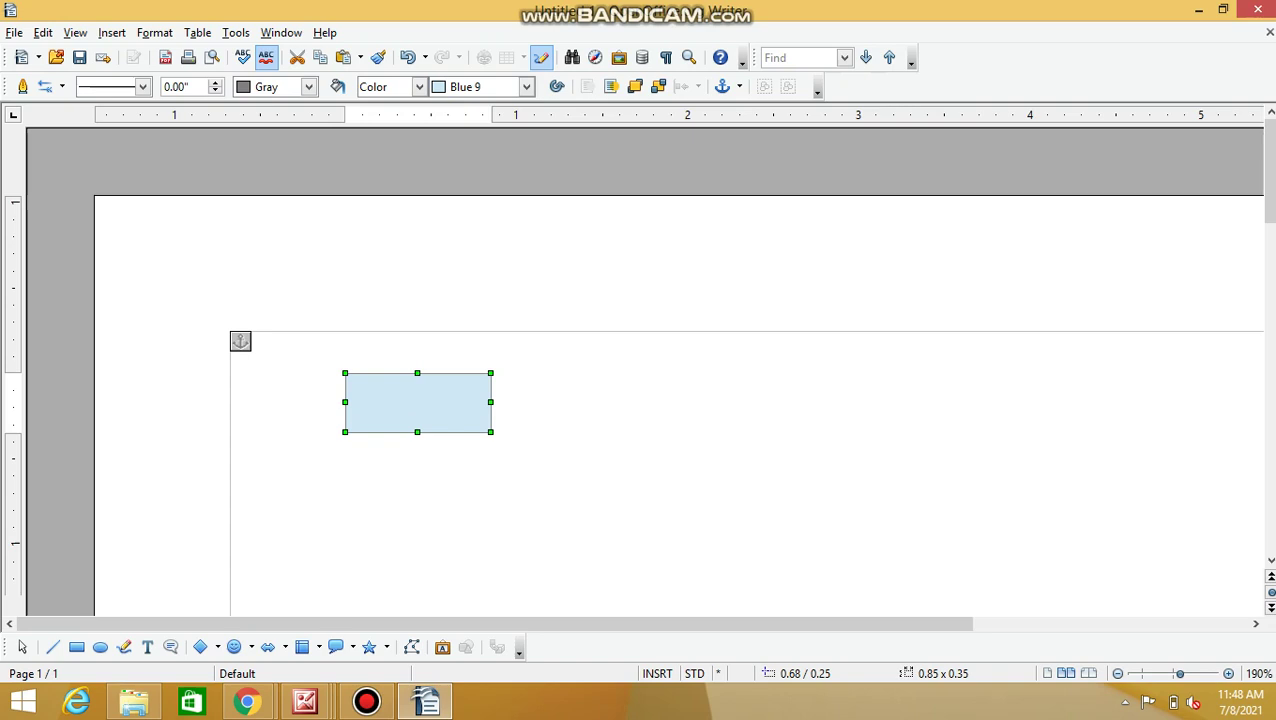
key(shift+F10)
key(Up)
key(Up)
key(Up)
key(Up)
key(Up)
key(Up)
key(Up)
key(Up)
key(Up)
key(Up)
key(Up)
key(Up)
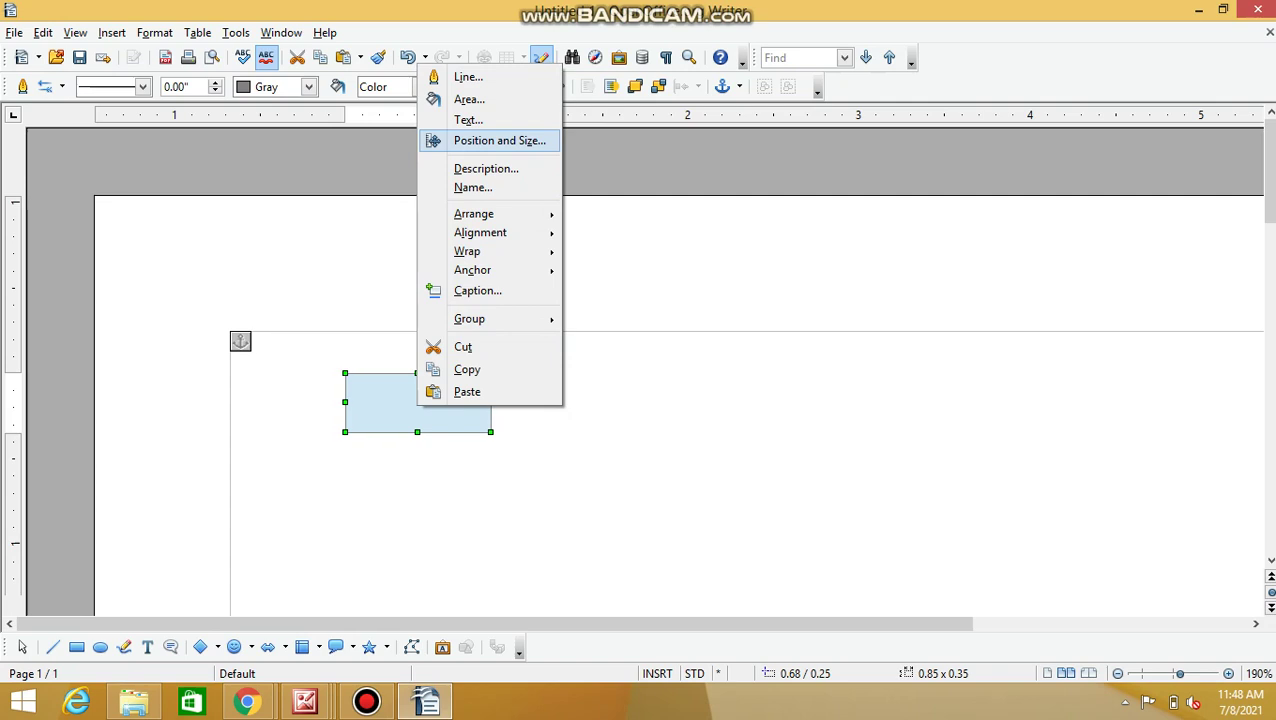
key(Return)
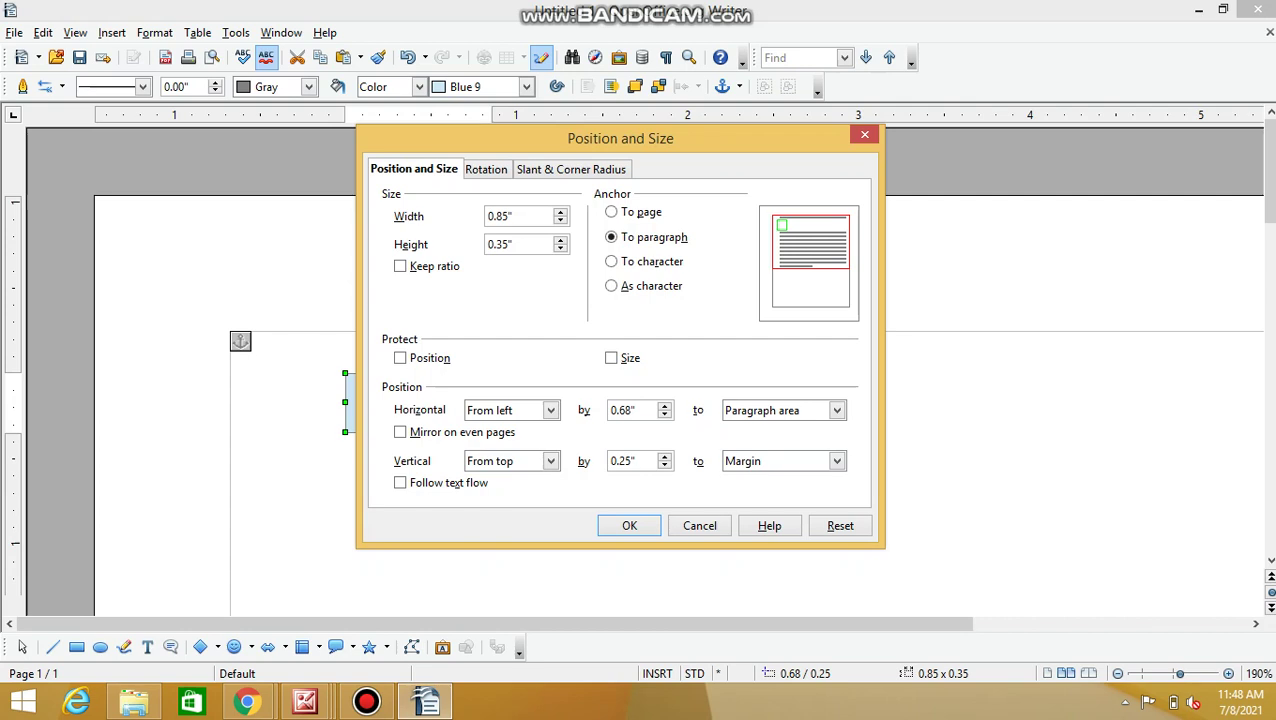
click(486, 169)
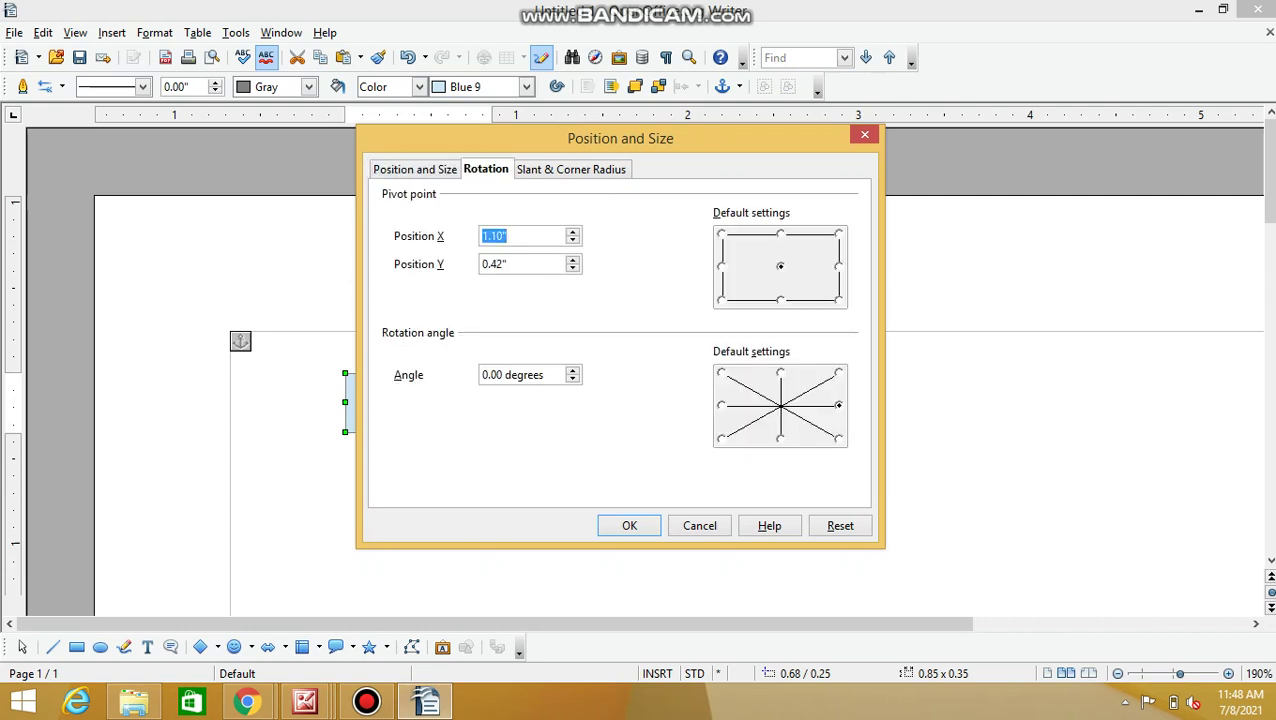
key(ctrl+Page_Down)
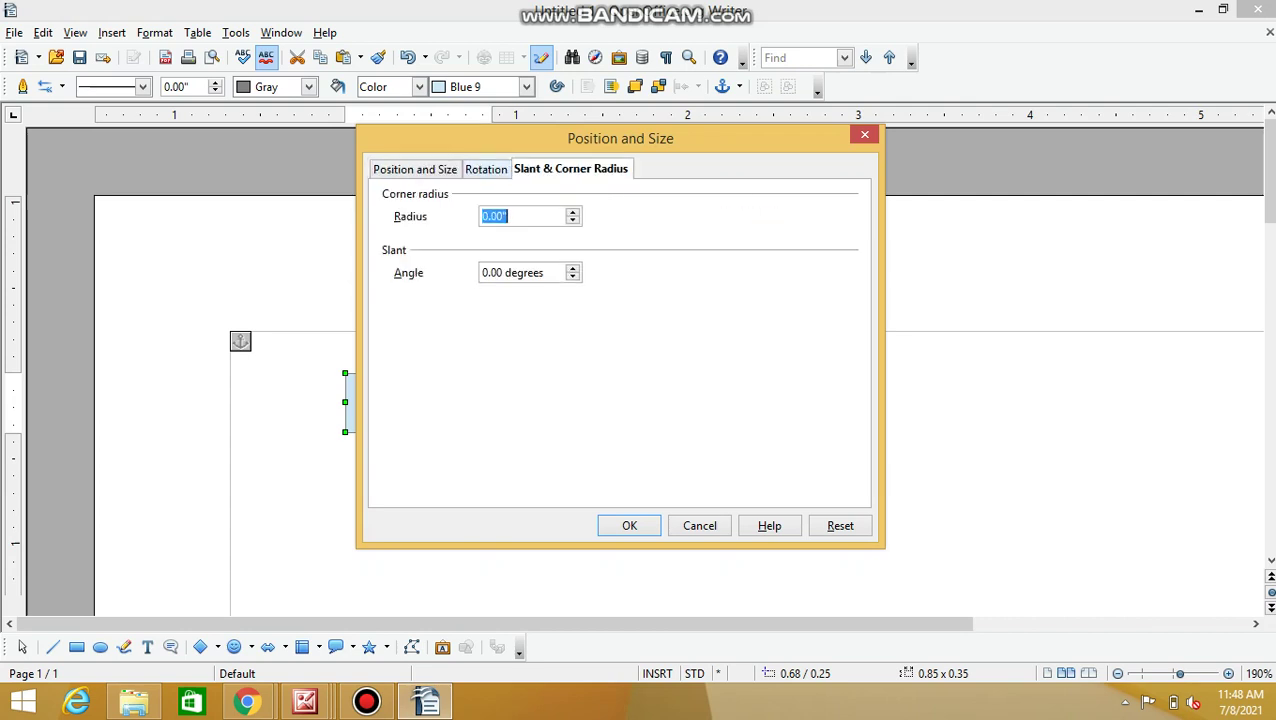
key(ctrl+Page_Up)
key(ctrl+Page_Up)
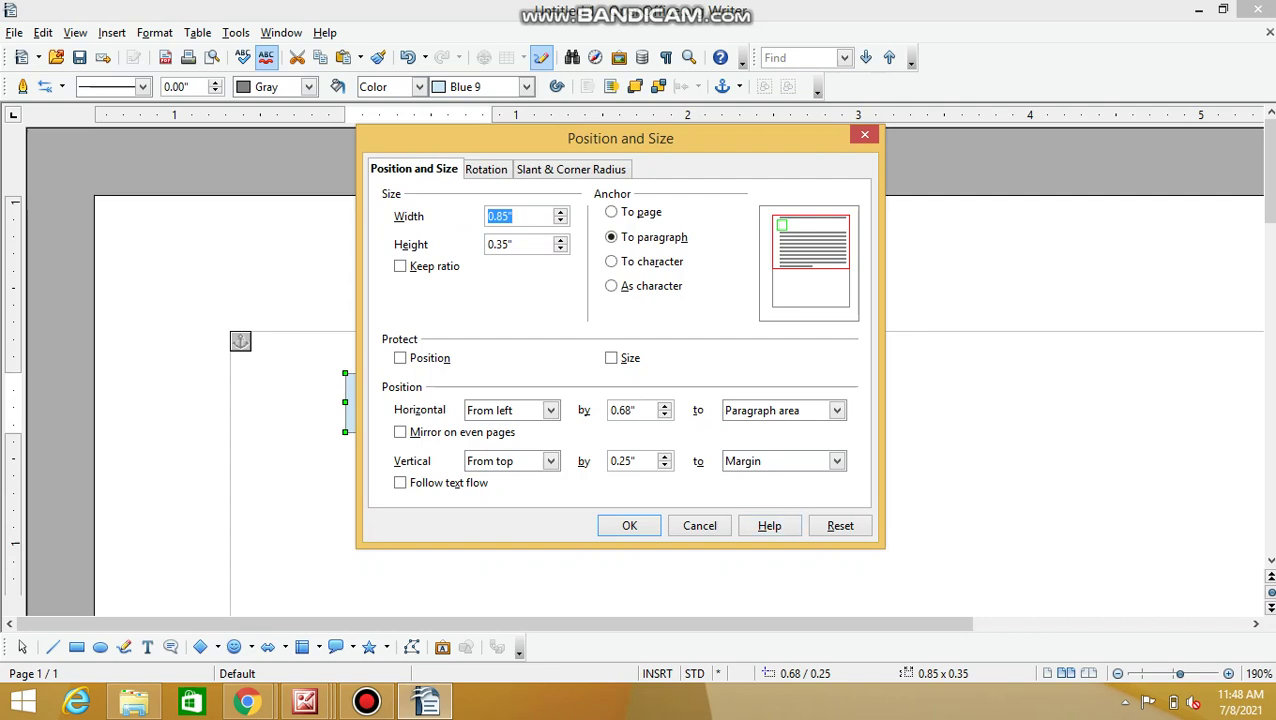
key(Escape)
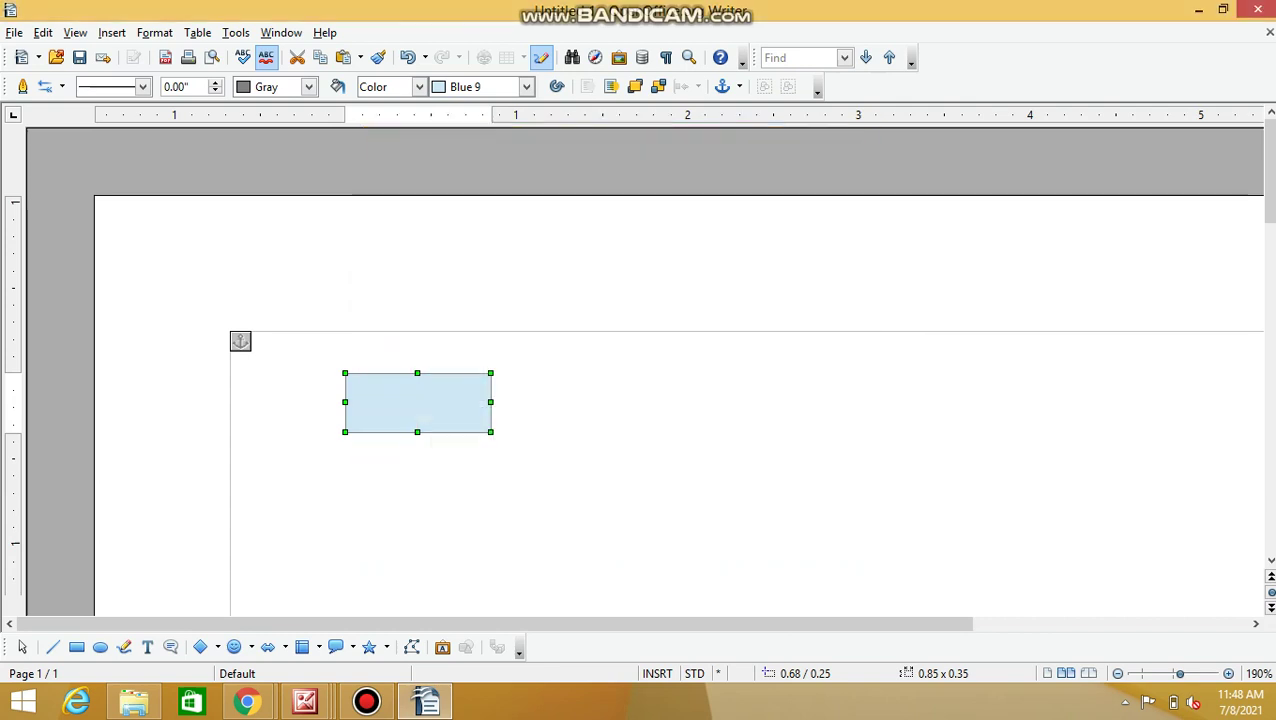
Change the rectangle's area fill colour to Light green.
right_click(376, 397)
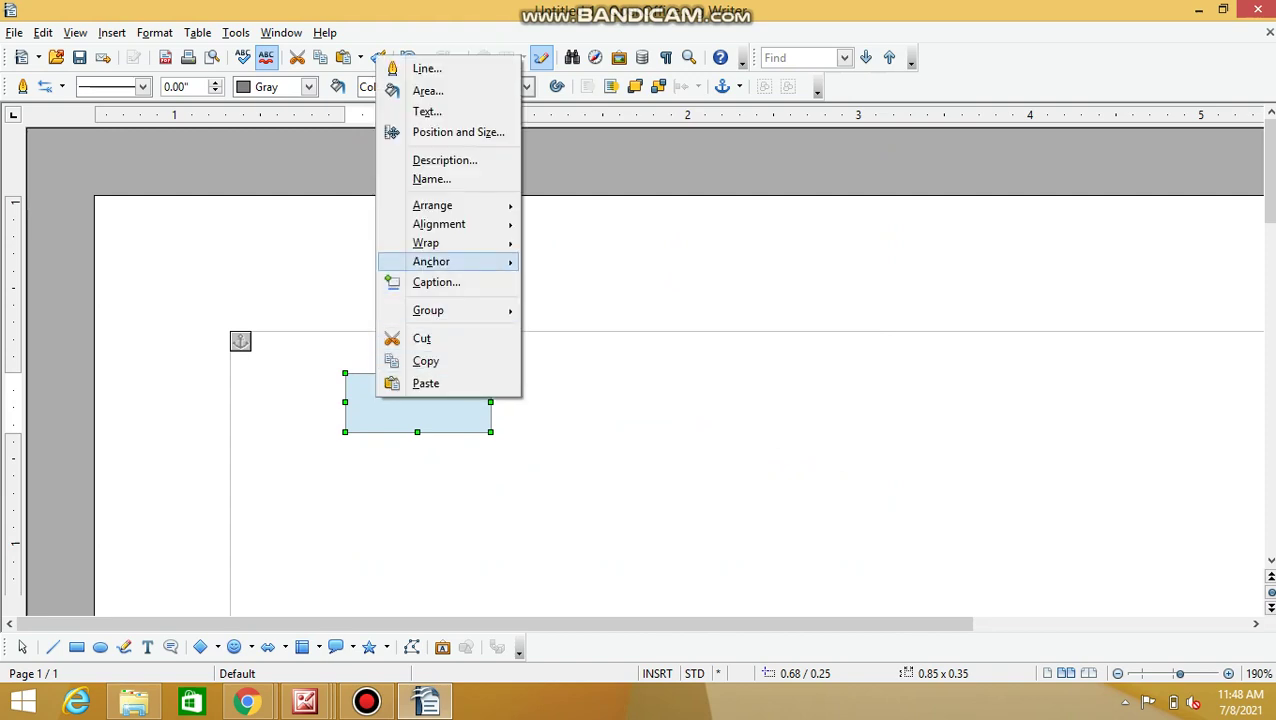
key(Up)
key(Up)
key(Up)
key(Up)
key(Up)
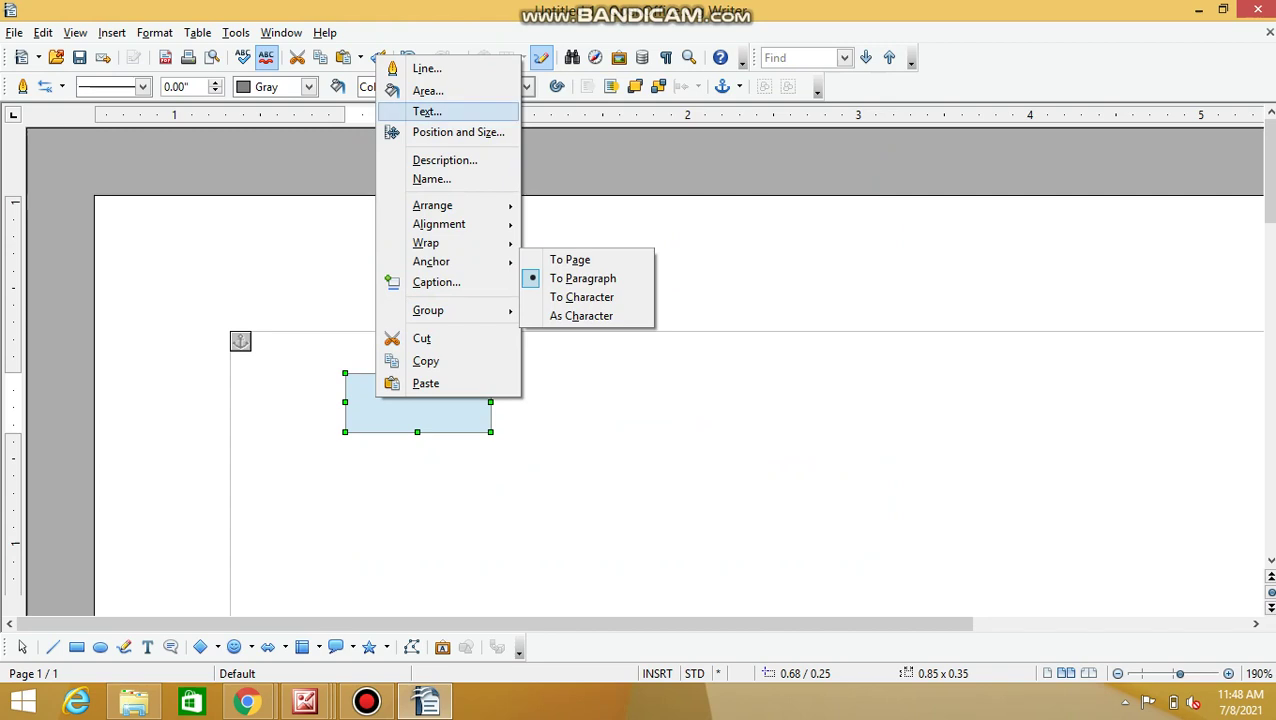
key(Up)
key(Return)
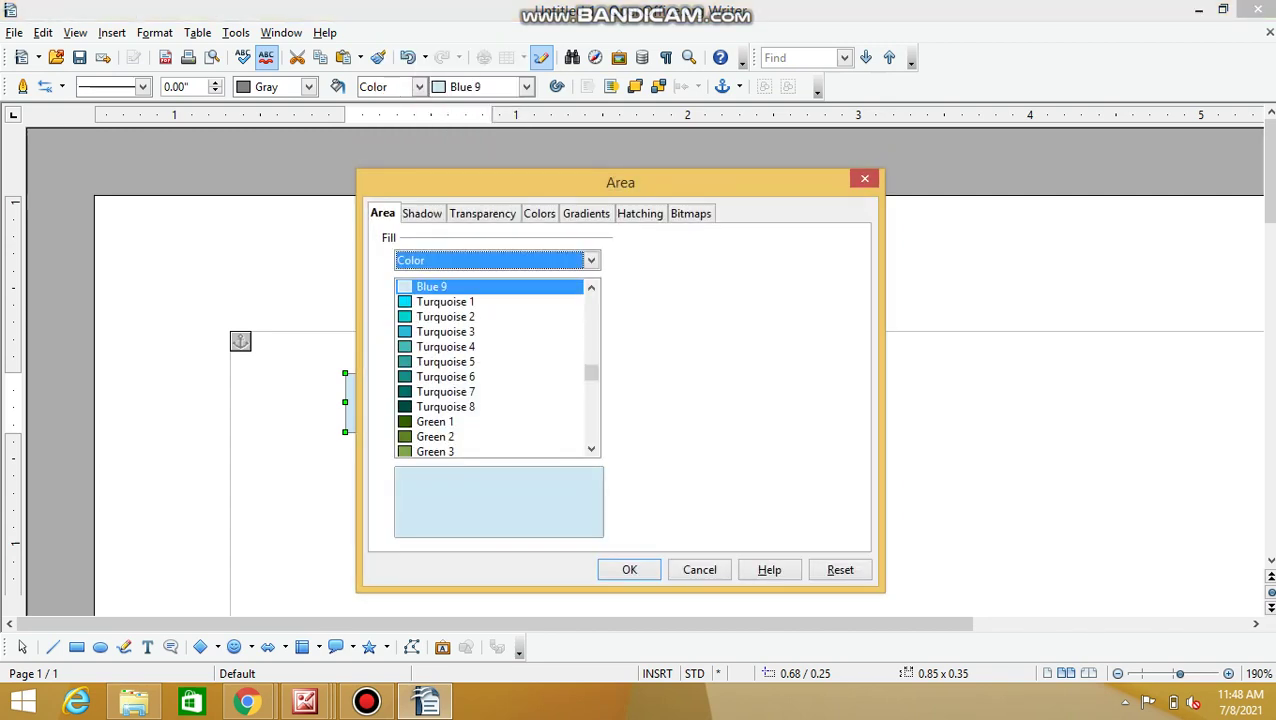
click(539, 213)
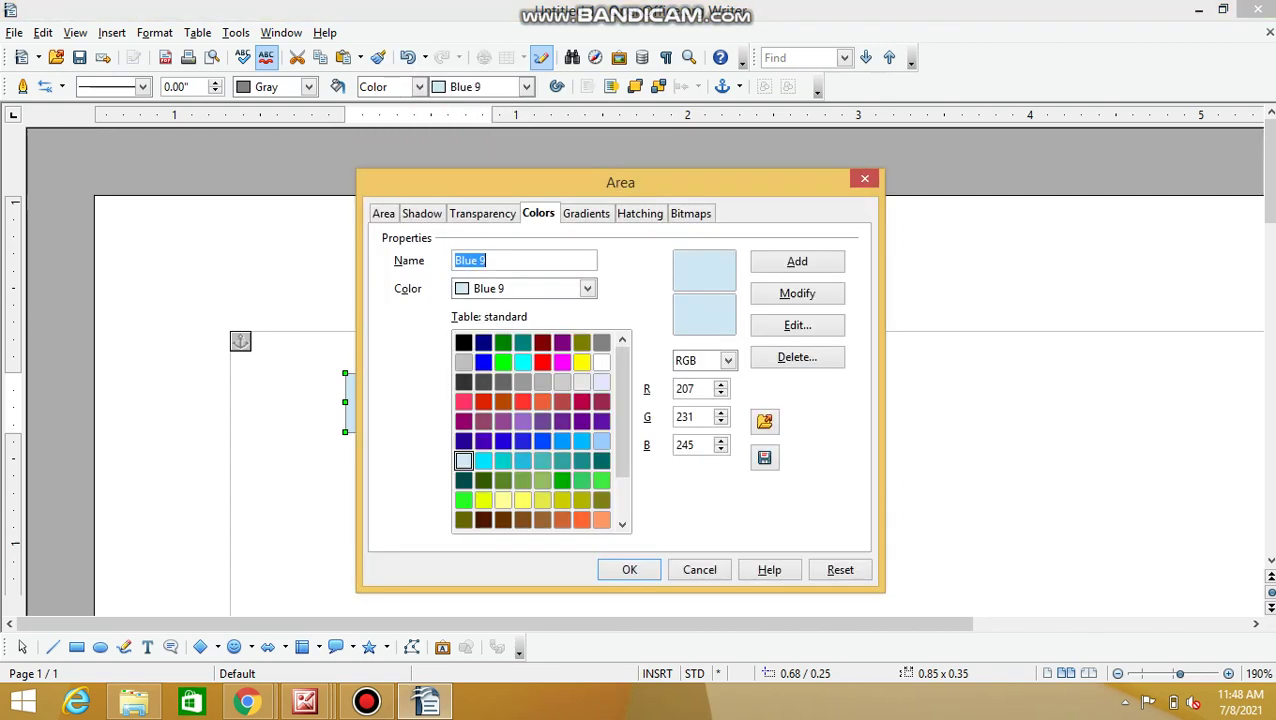
click(503, 362)
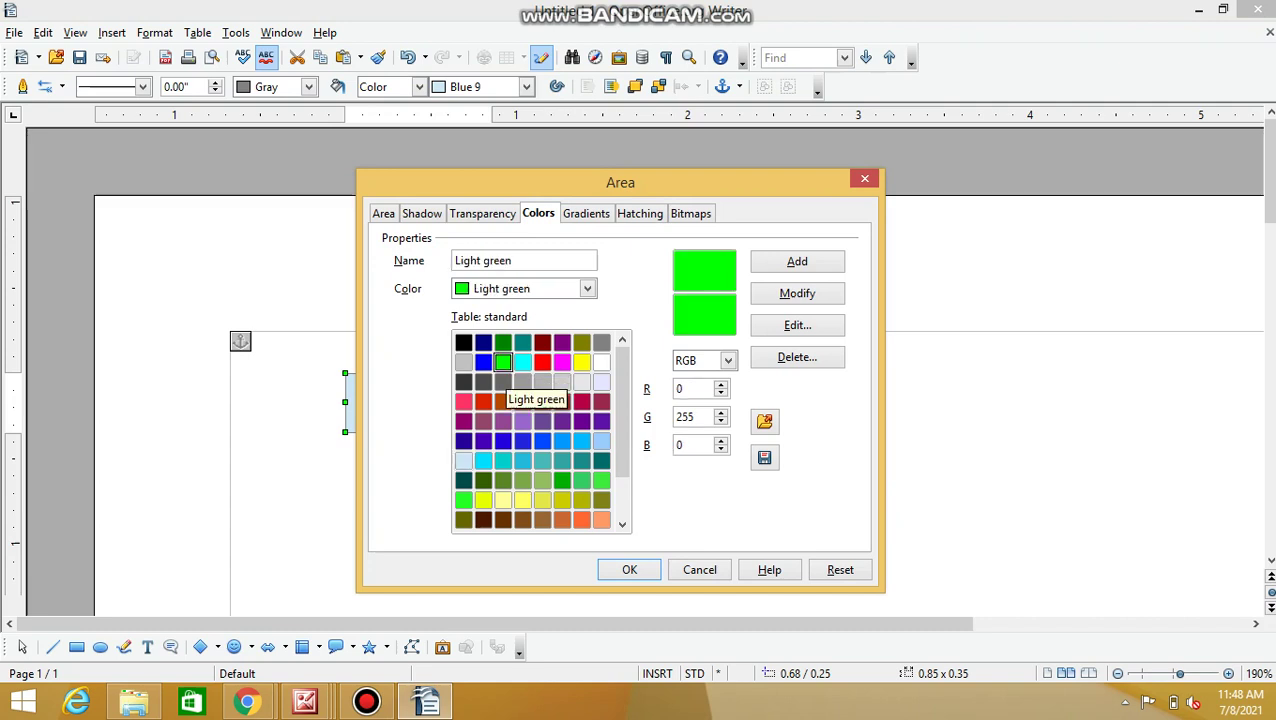
click(629, 569)
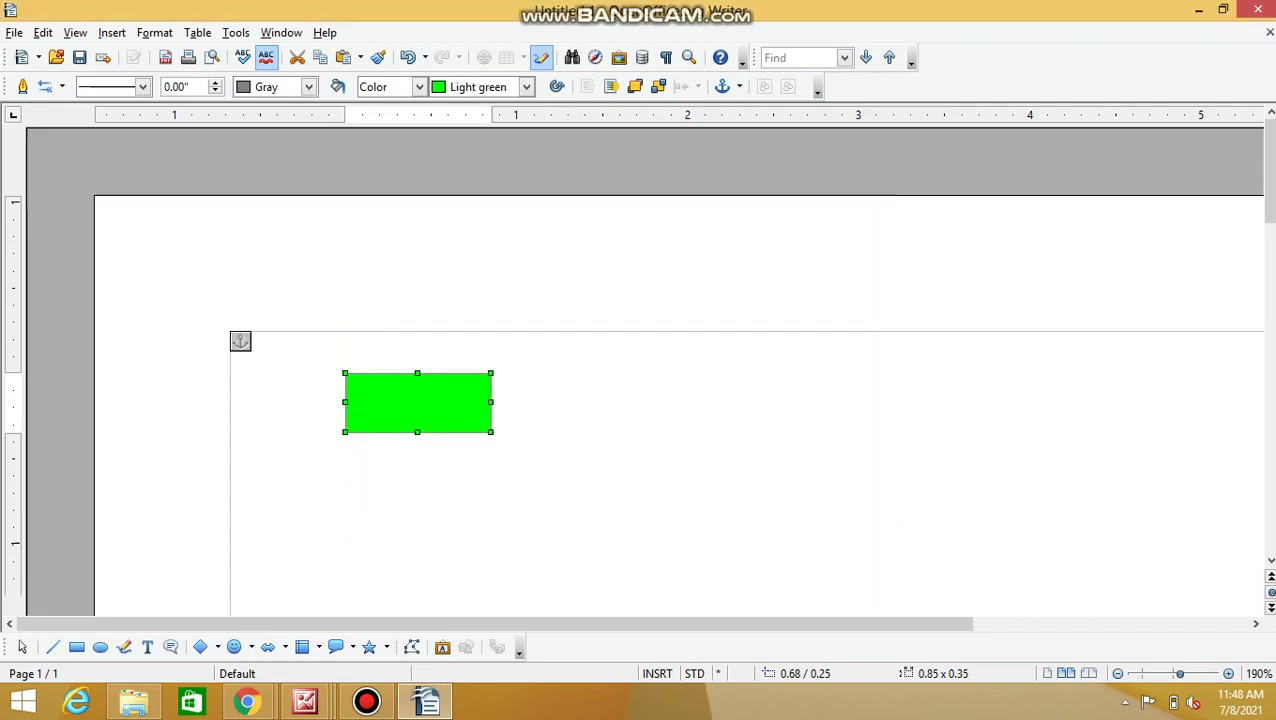
Try uniform transparency on the rectangle's green fill, lowering the value through 20%.
right_click(387, 394)
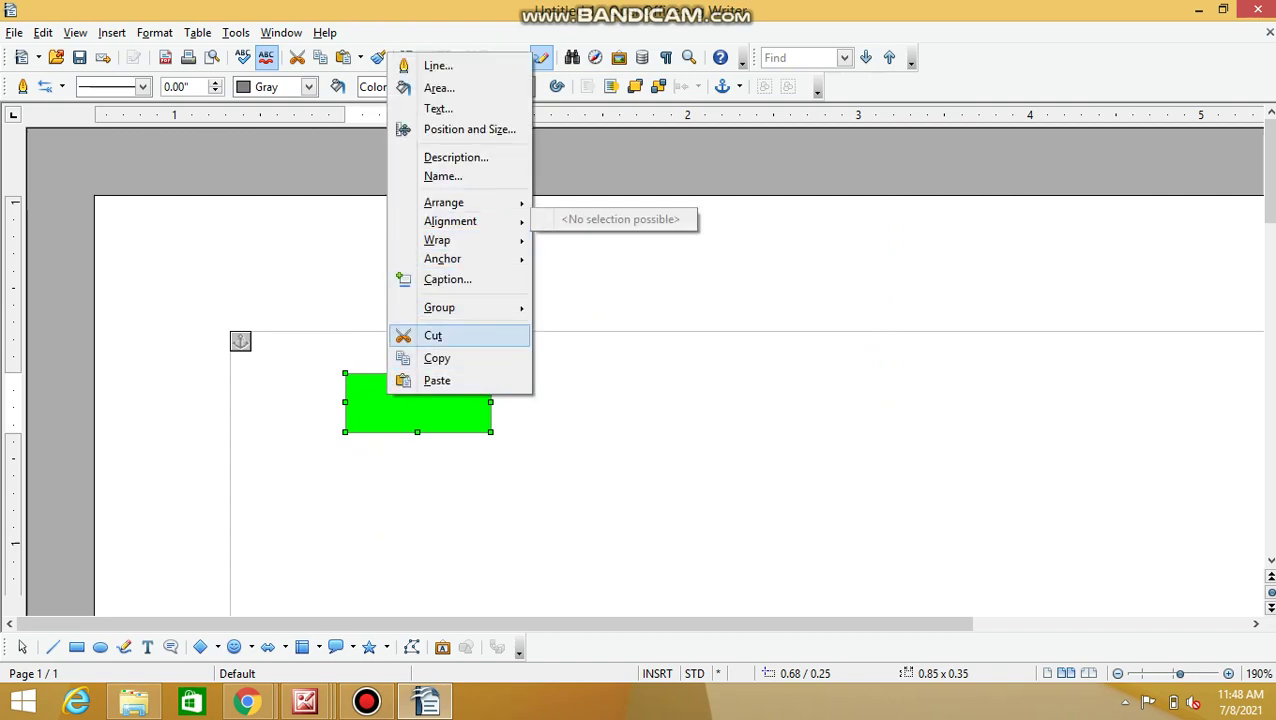
key(Up)
key(Up)
key(Up)
key(Up)
key(Up)
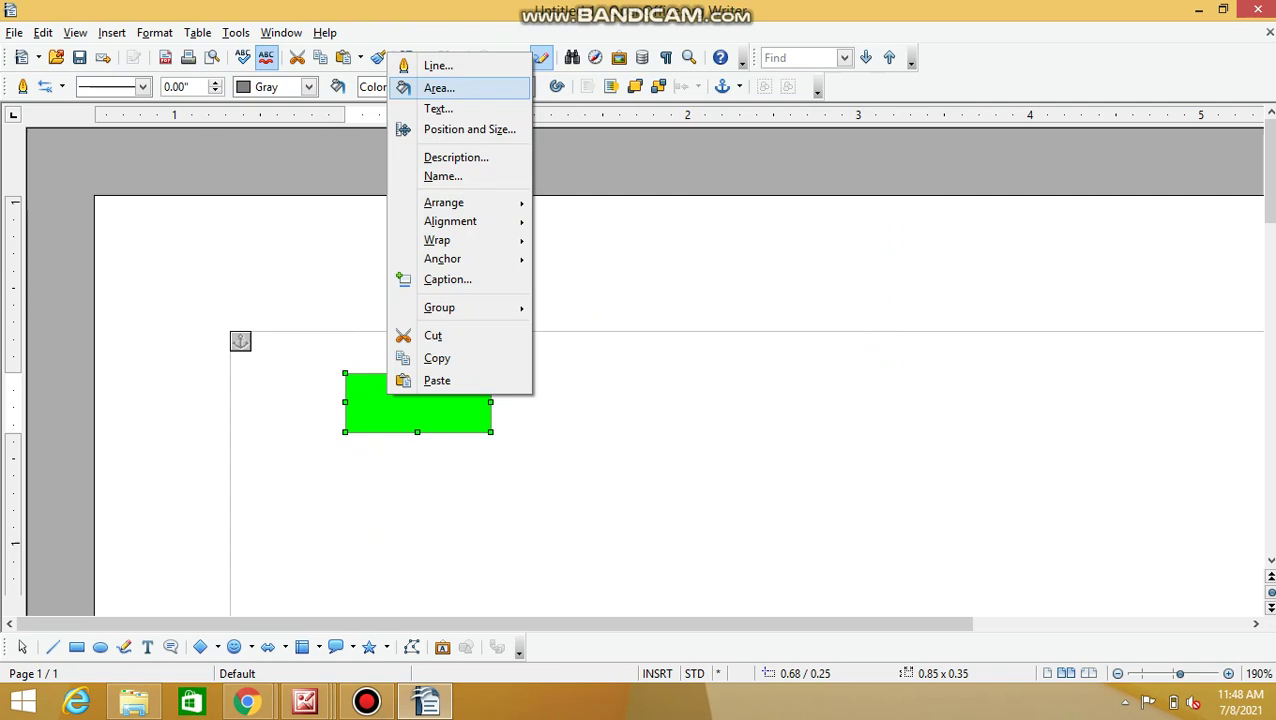
key(Return)
click(482, 213)
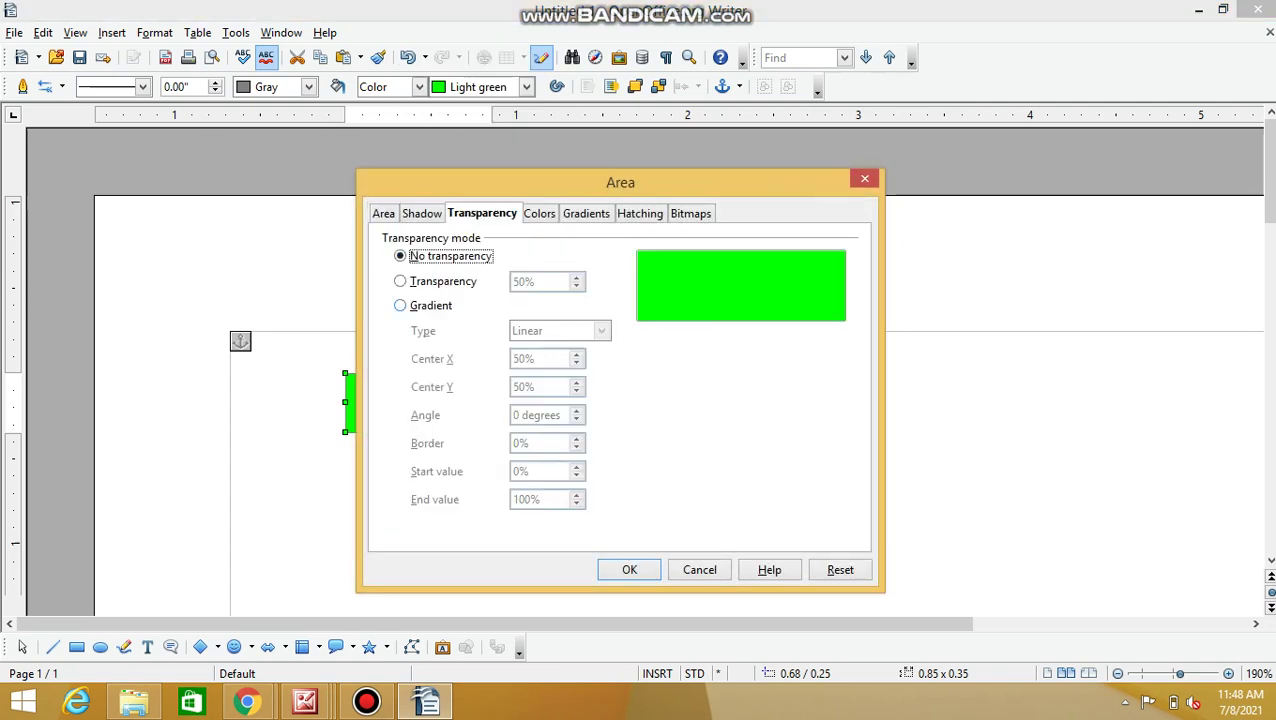
key(Down)
key(Tab)
key(Down)
key(Down)
key(Down)
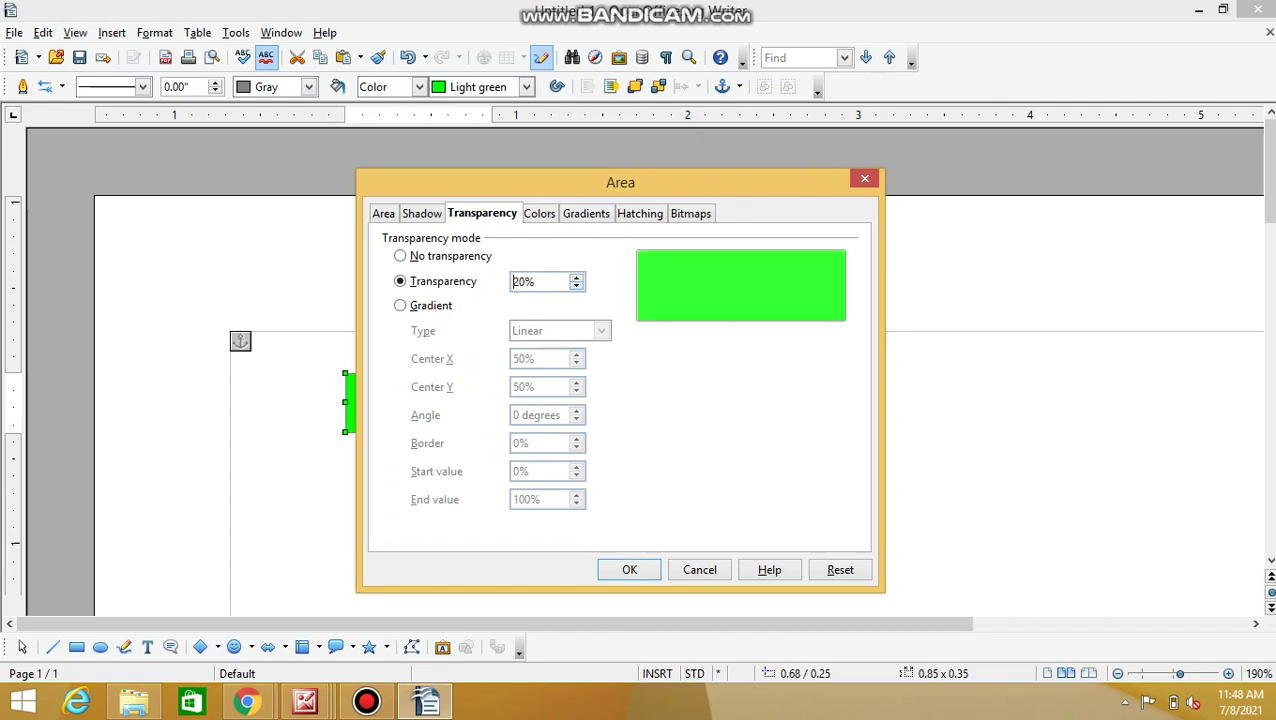
key(Down)
key(Down)
Look through the rectangle's colour, gradient, hatching, bitmap and shadow options and apply the Blank bitmap fill.
key(ctrl+Page_Down)
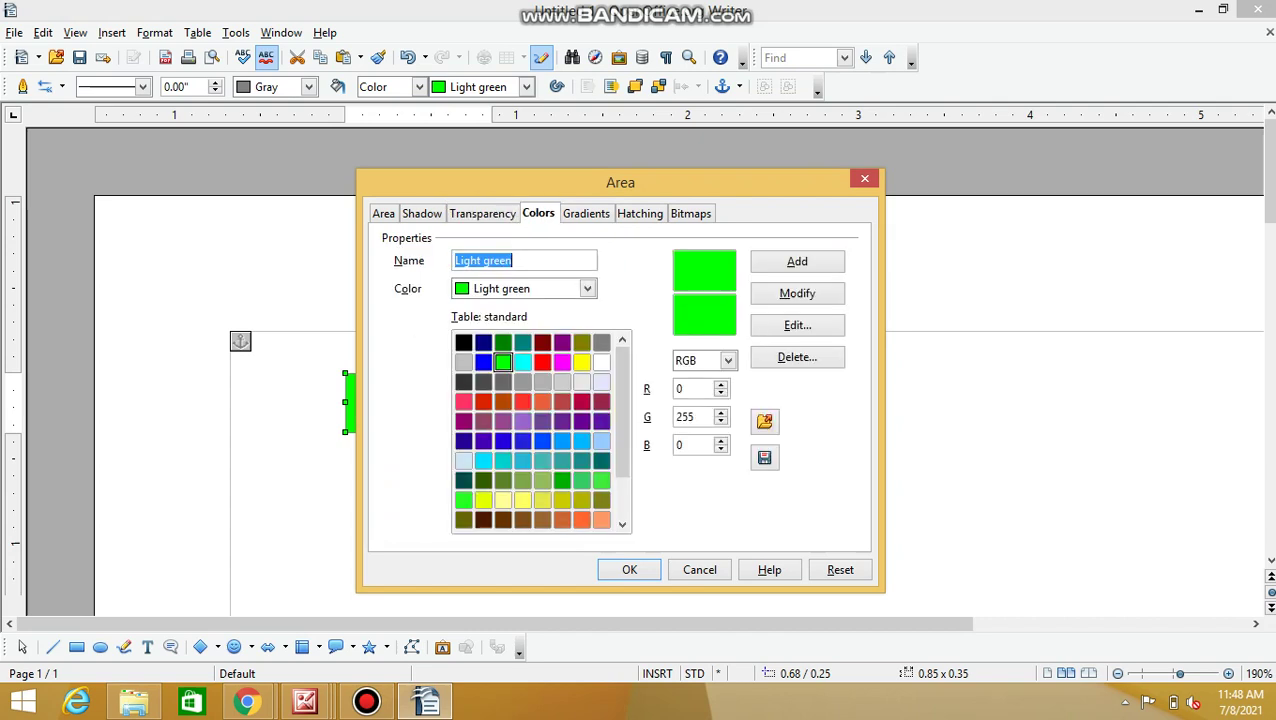
key(ctrl+Page_Down)
key(ctrl+Page_Down)
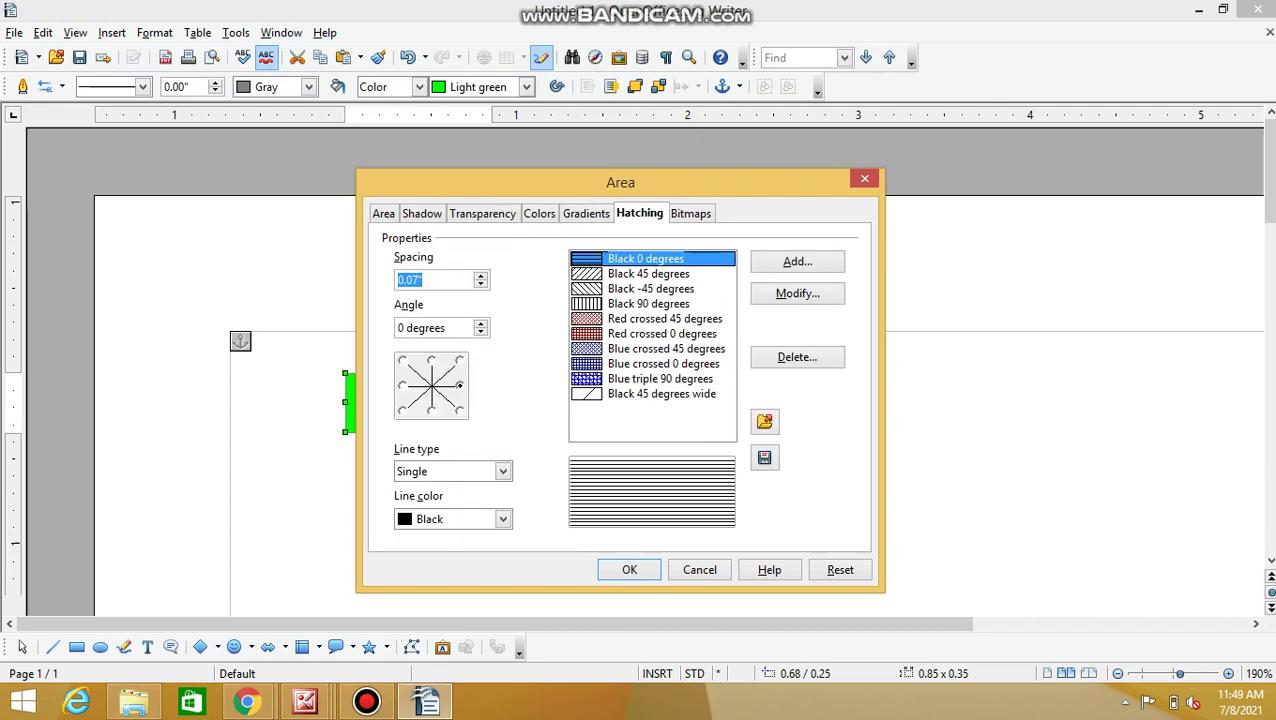
key(ctrl+Page_Down)
key(ctrl+Page_Down)
key(ctrl+Page_Down)
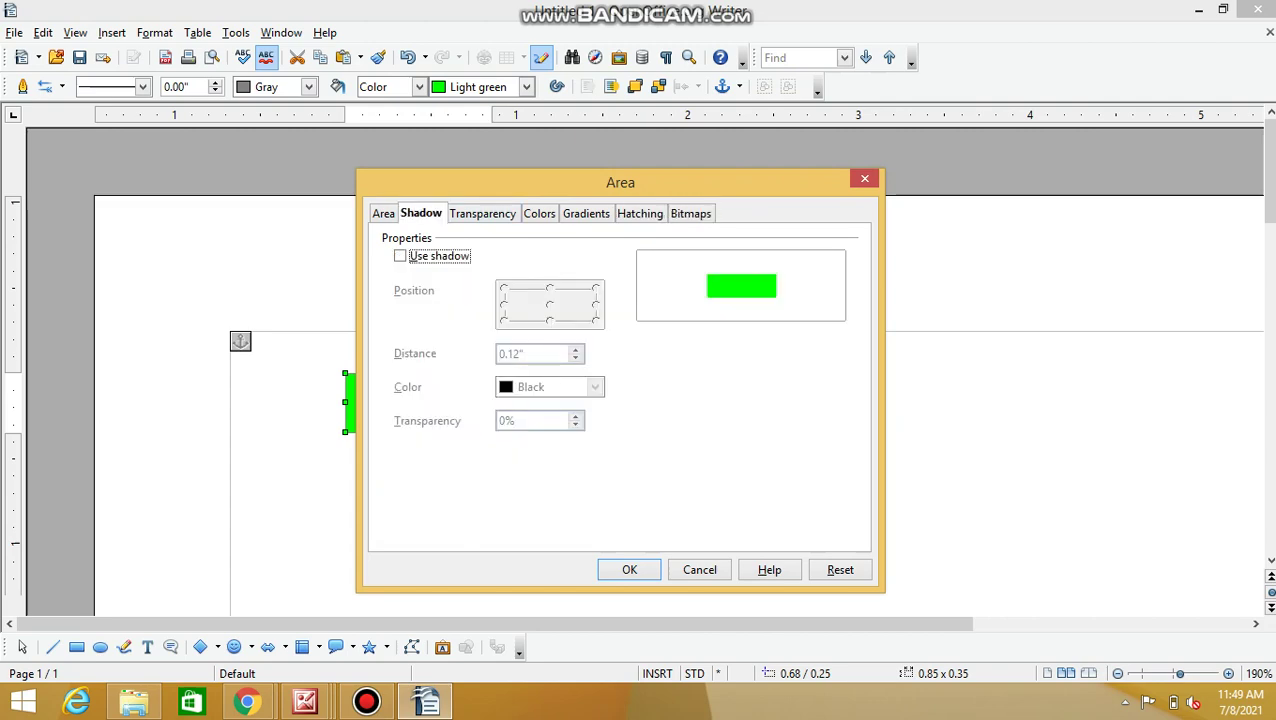
key(ctrl+Page_Up)
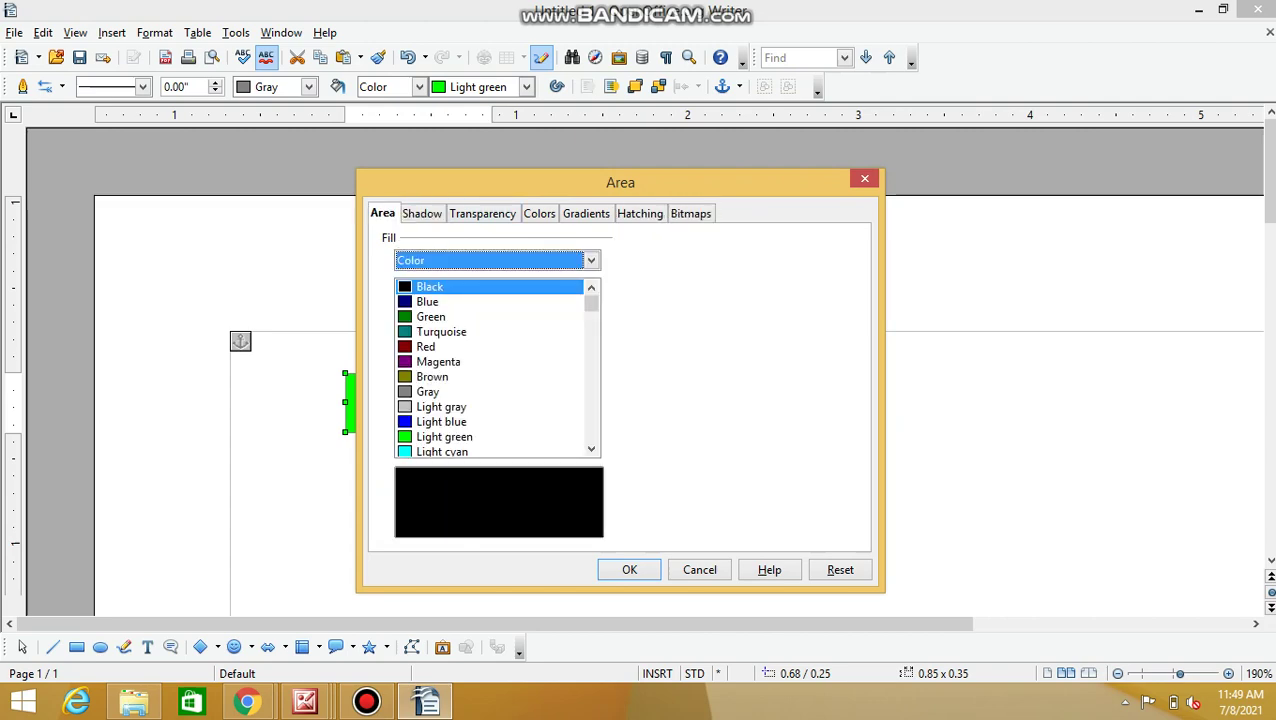
key(Return)
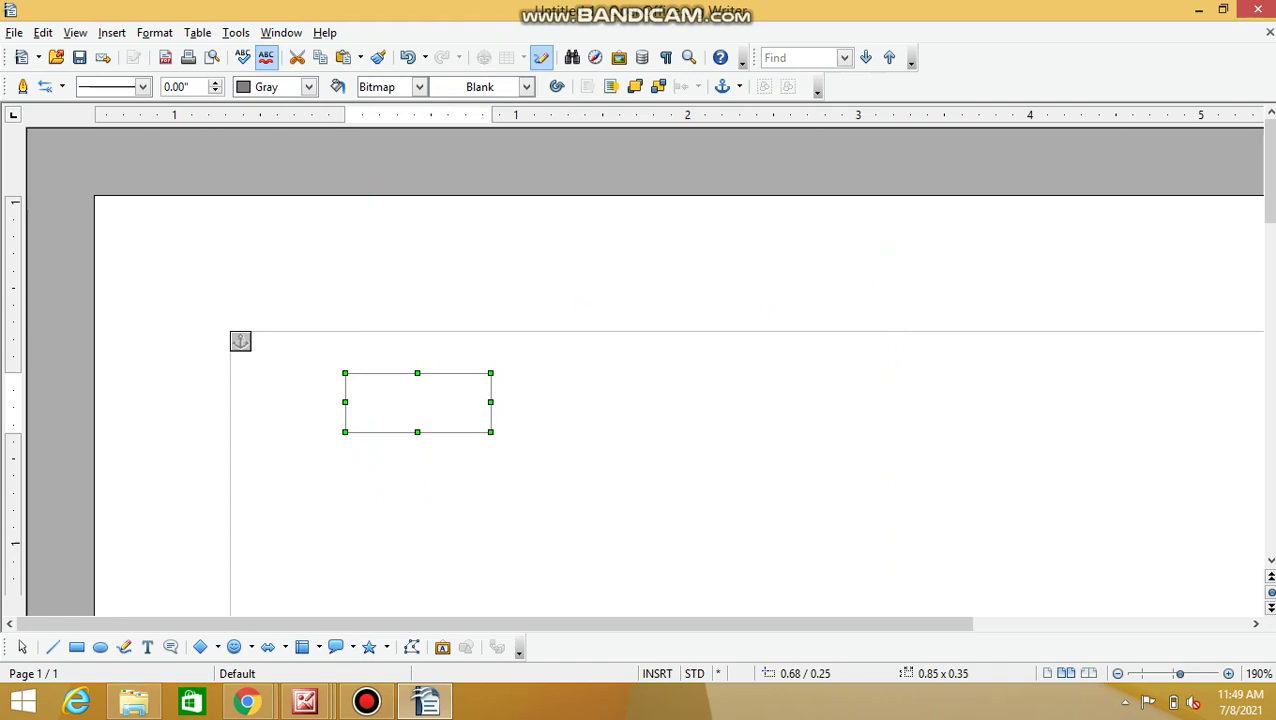
Draw an ellipse about 1.25 by 0.74 inches beside the rectangle and review its Text settings without changing them.
click(100, 647)
drag(650, 376, 861, 497)
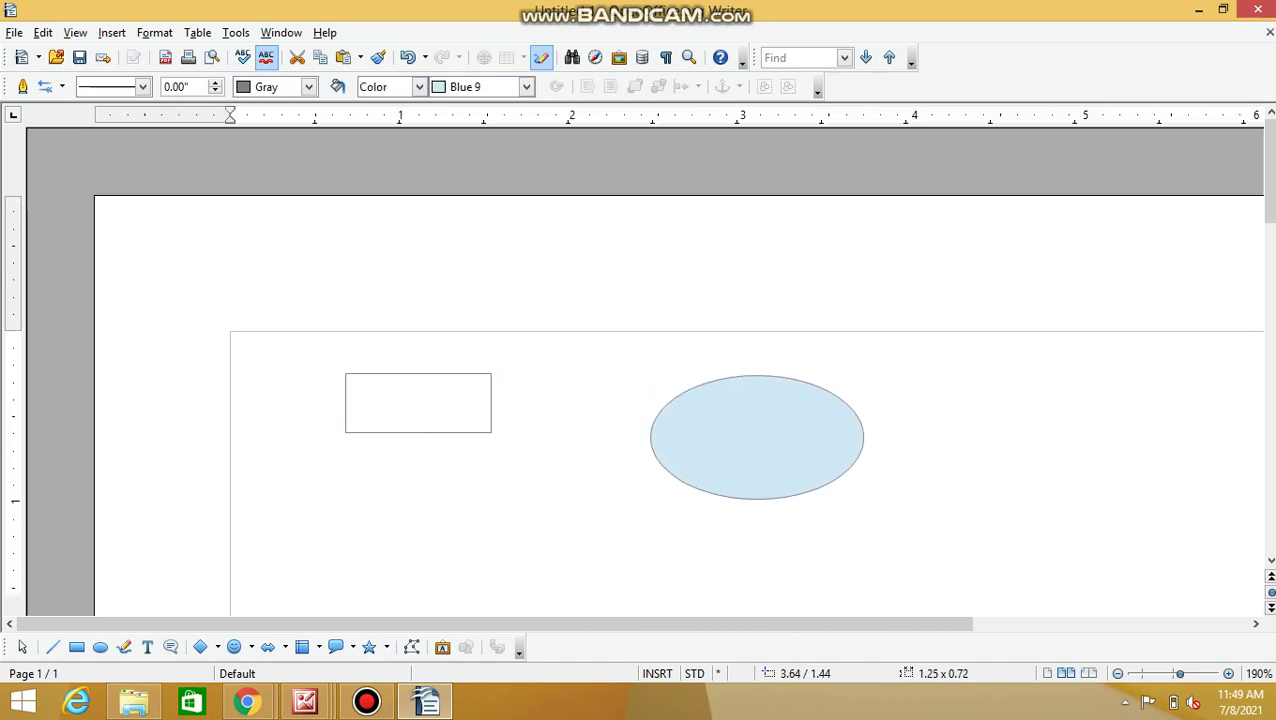
right_click(788, 466)
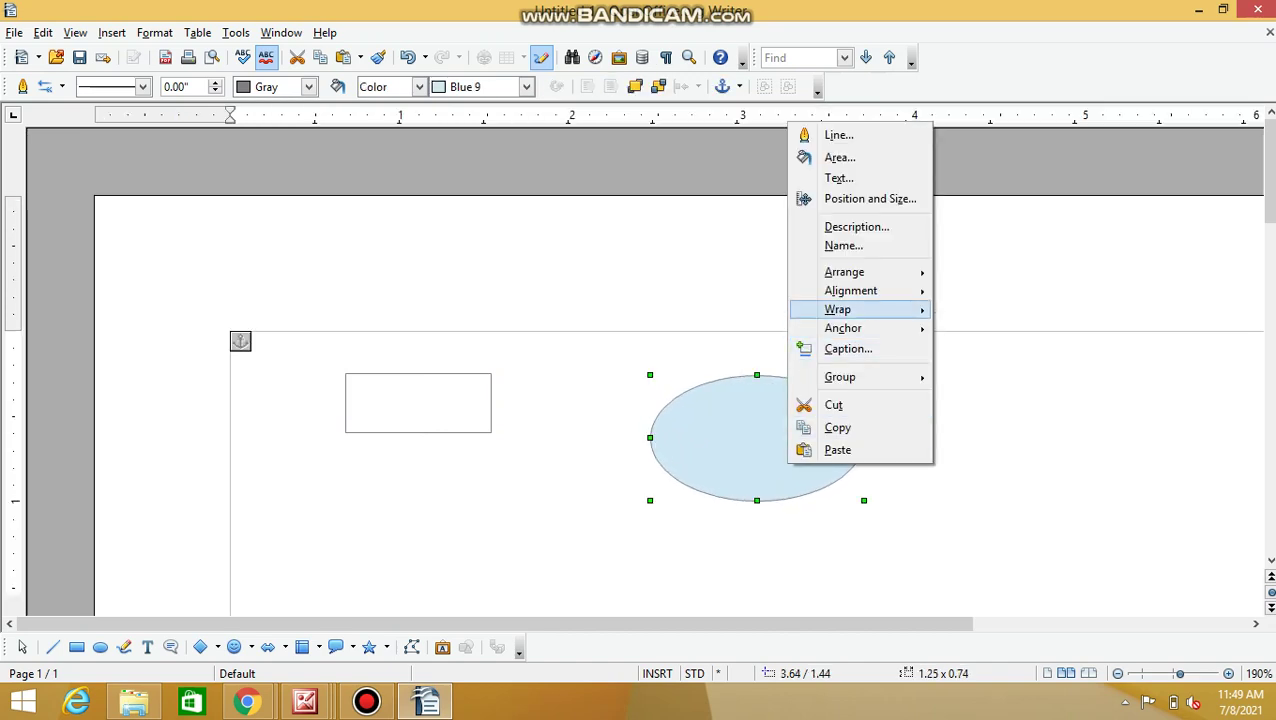
click(839, 177)
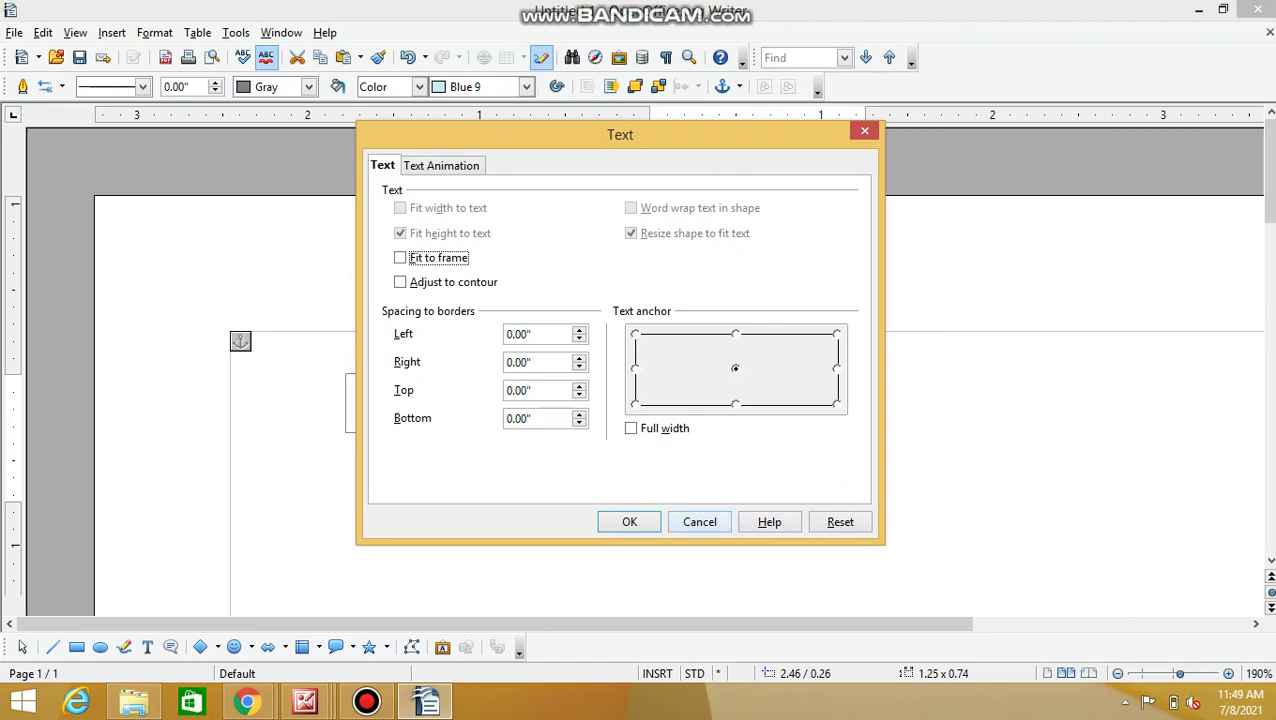
click(699, 521)
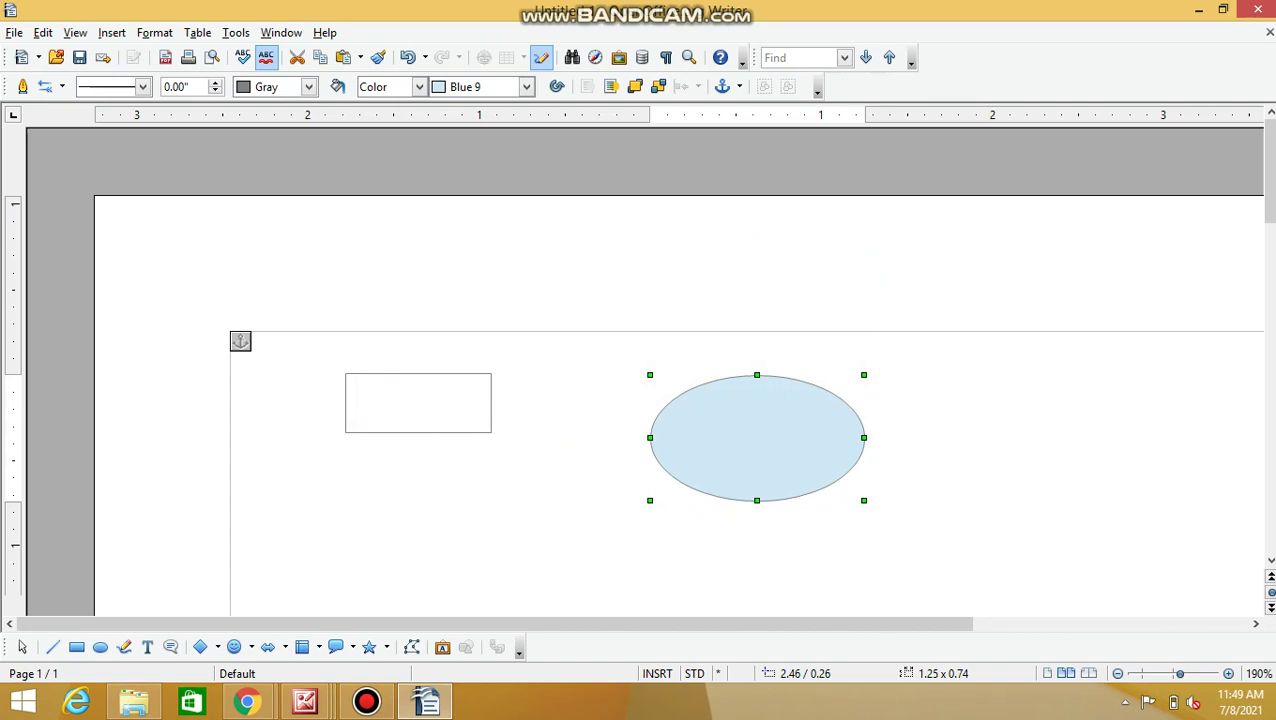
Change the ellipse's area fill colour to Light red.
right_click(767, 438)
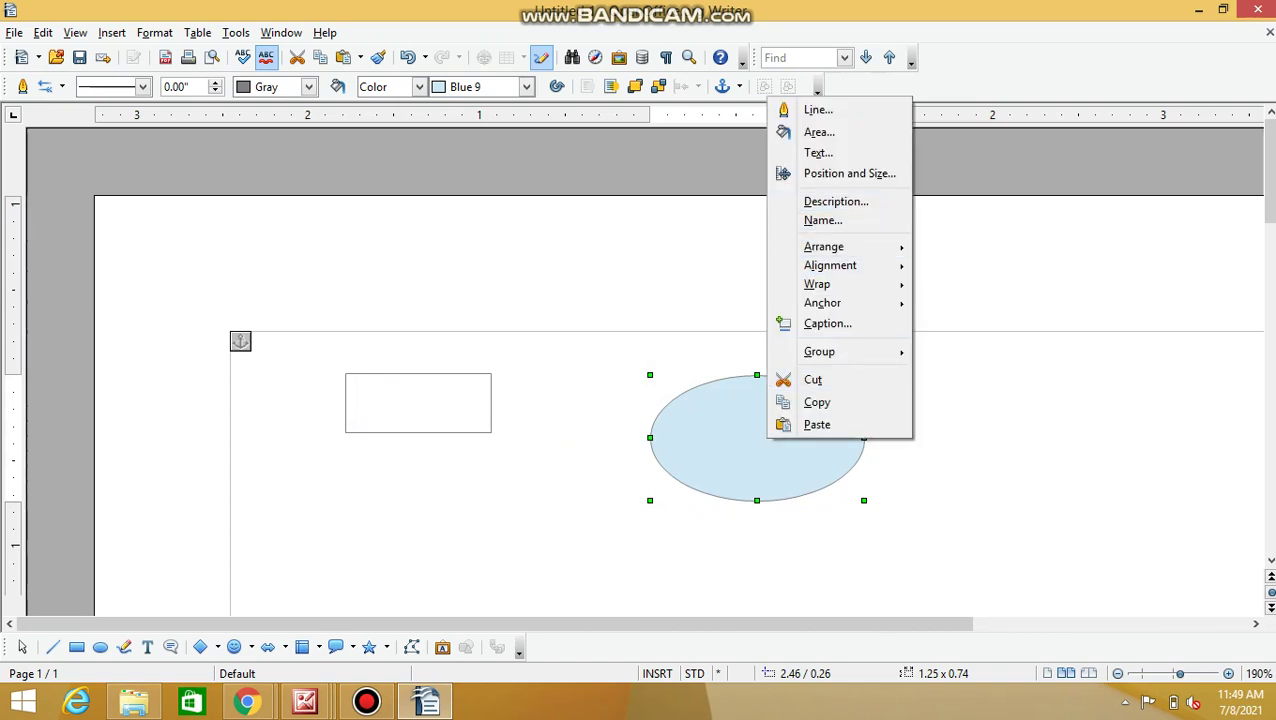
key(Up)
key(Return)
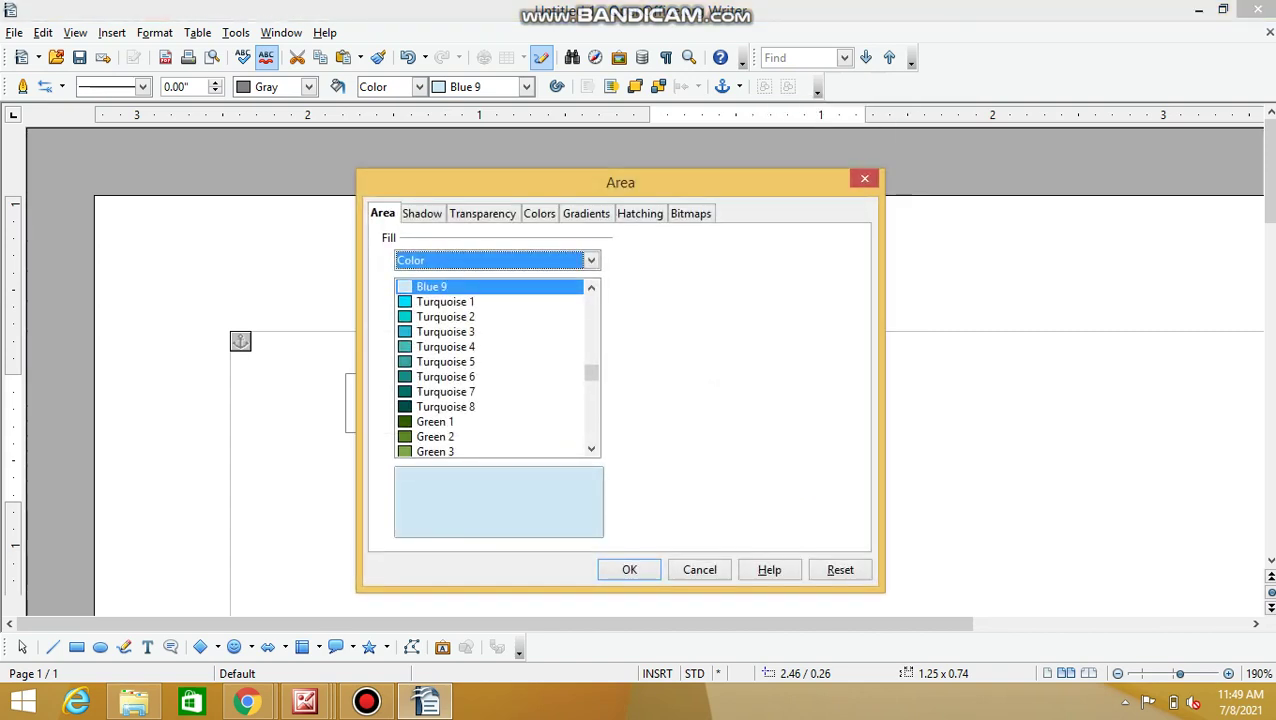
click(539, 213)
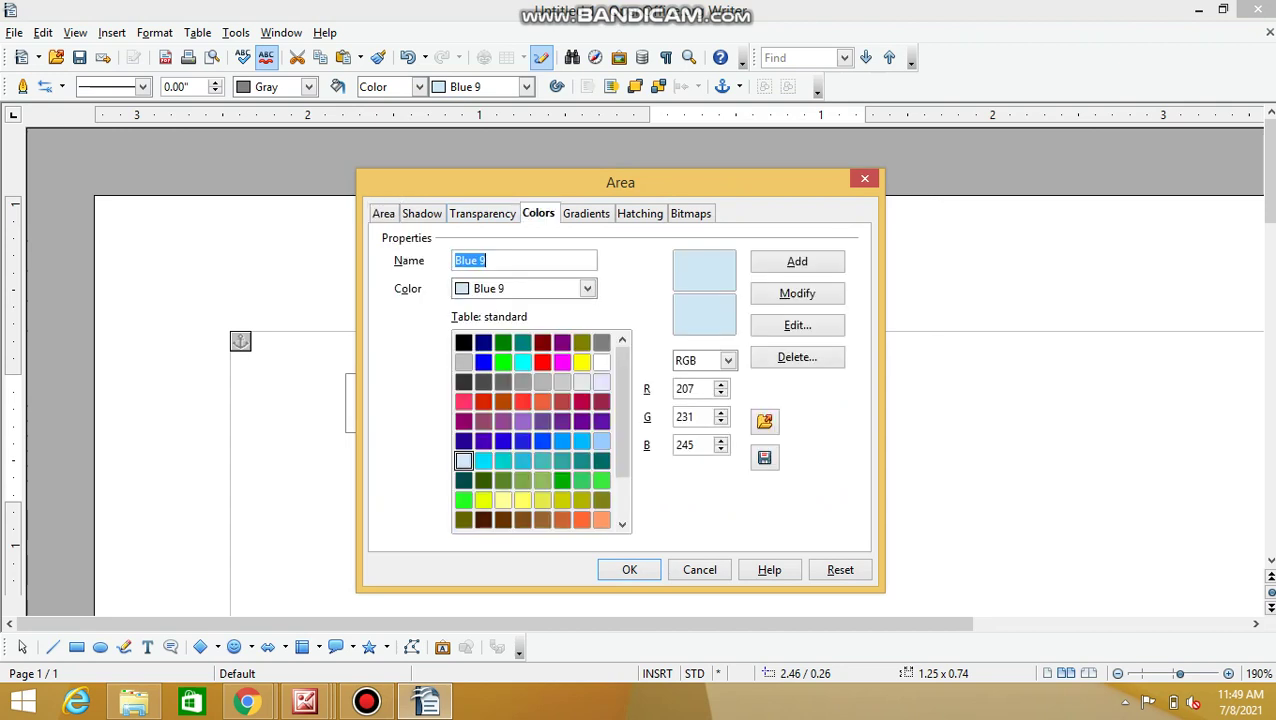
click(542, 362)
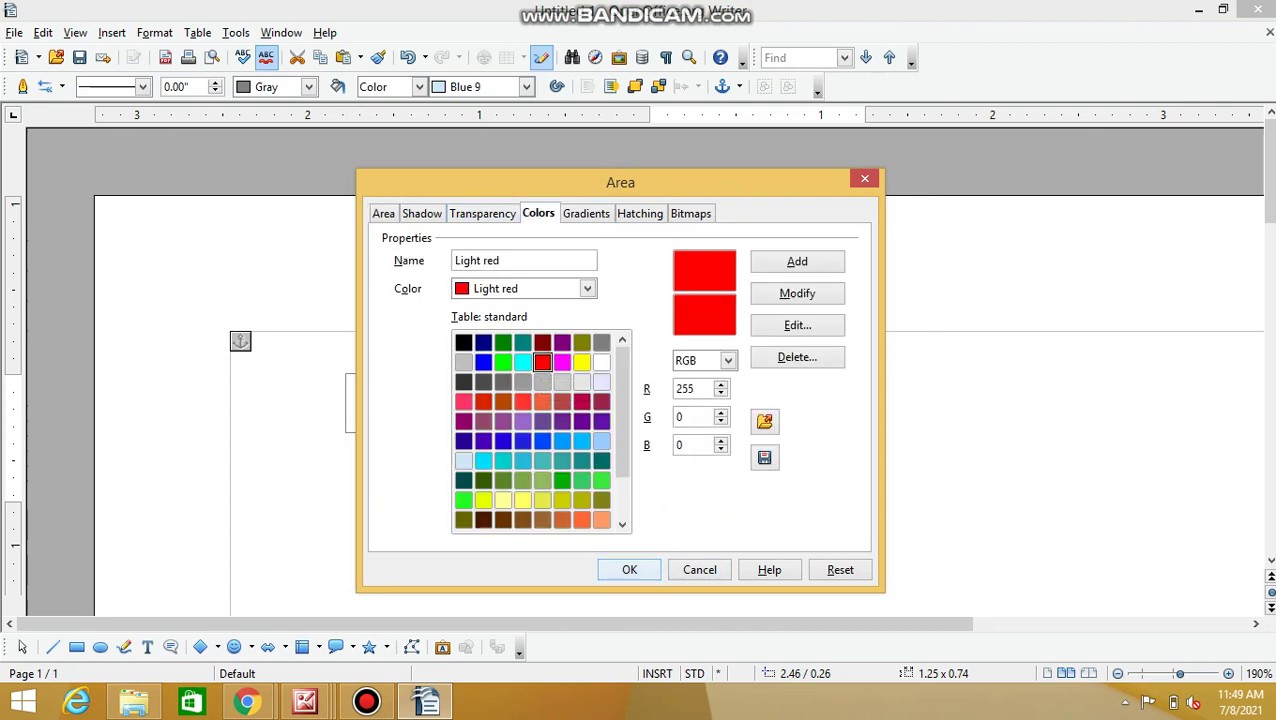
click(629, 569)
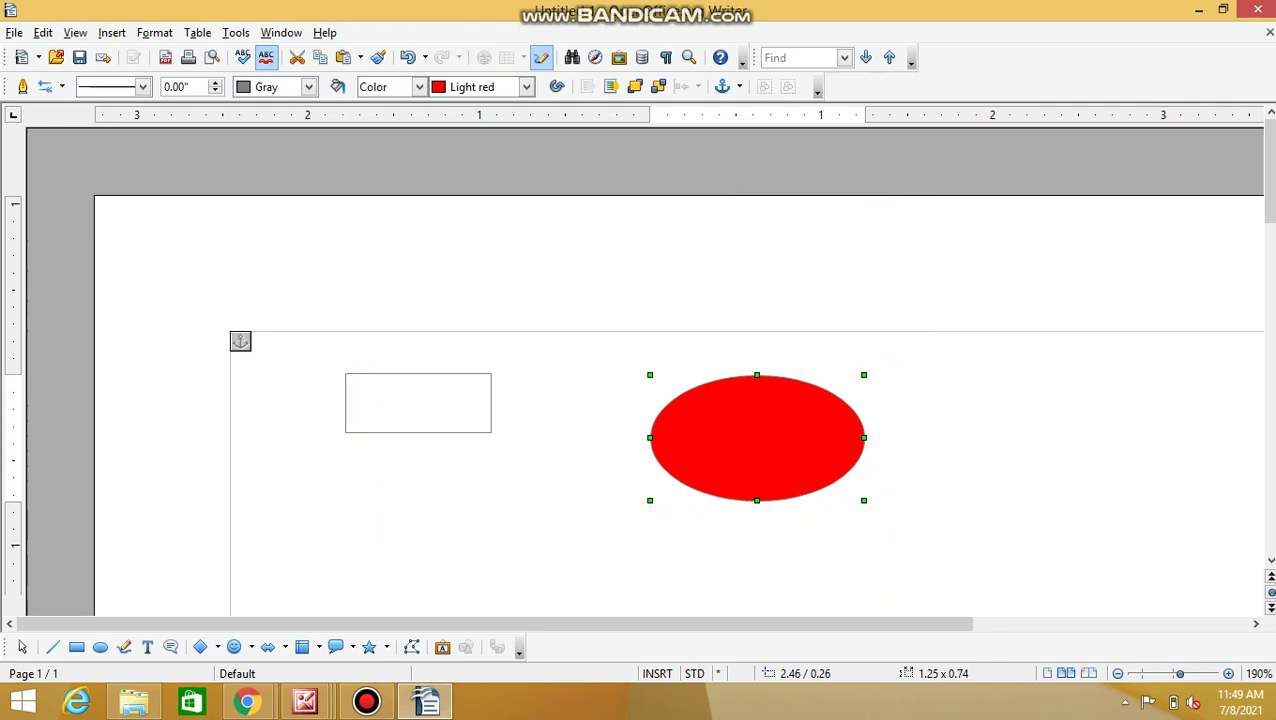
Resize the red ellipse several times, ending at about 2.27 by 1.94 inches.
drag(864, 375, 1199, 222)
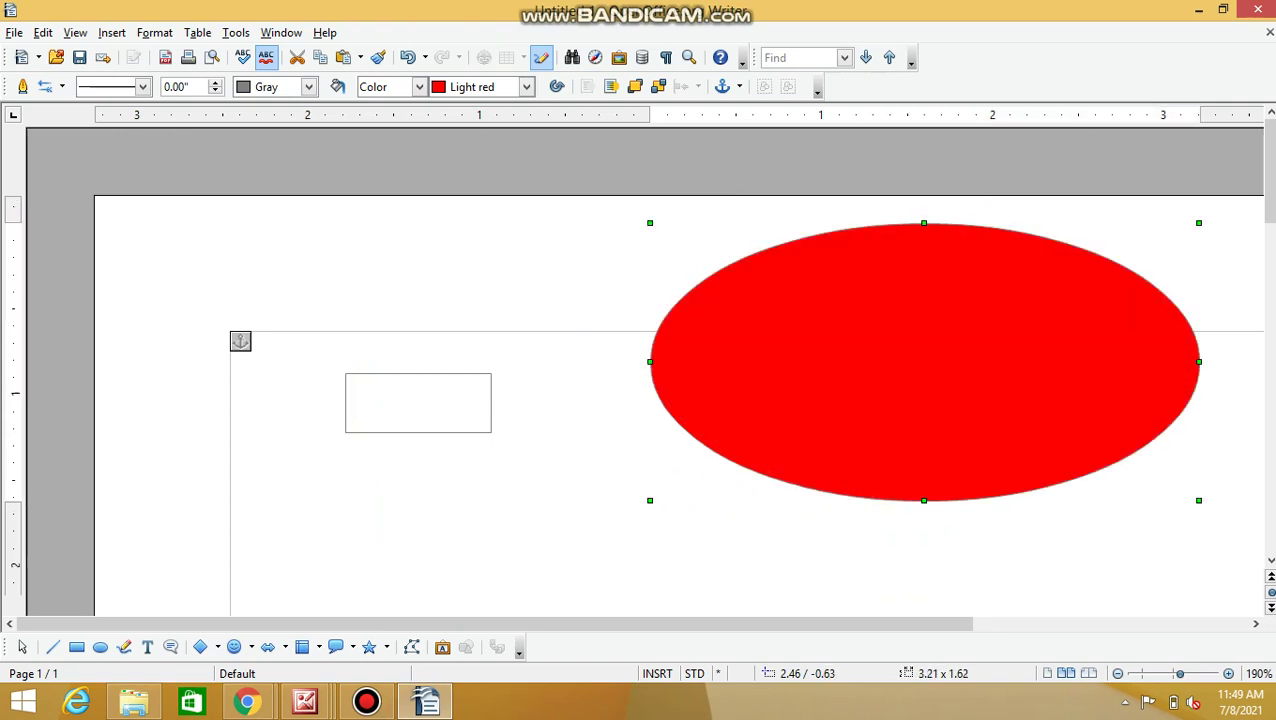
drag(1199, 222, 717, 252)
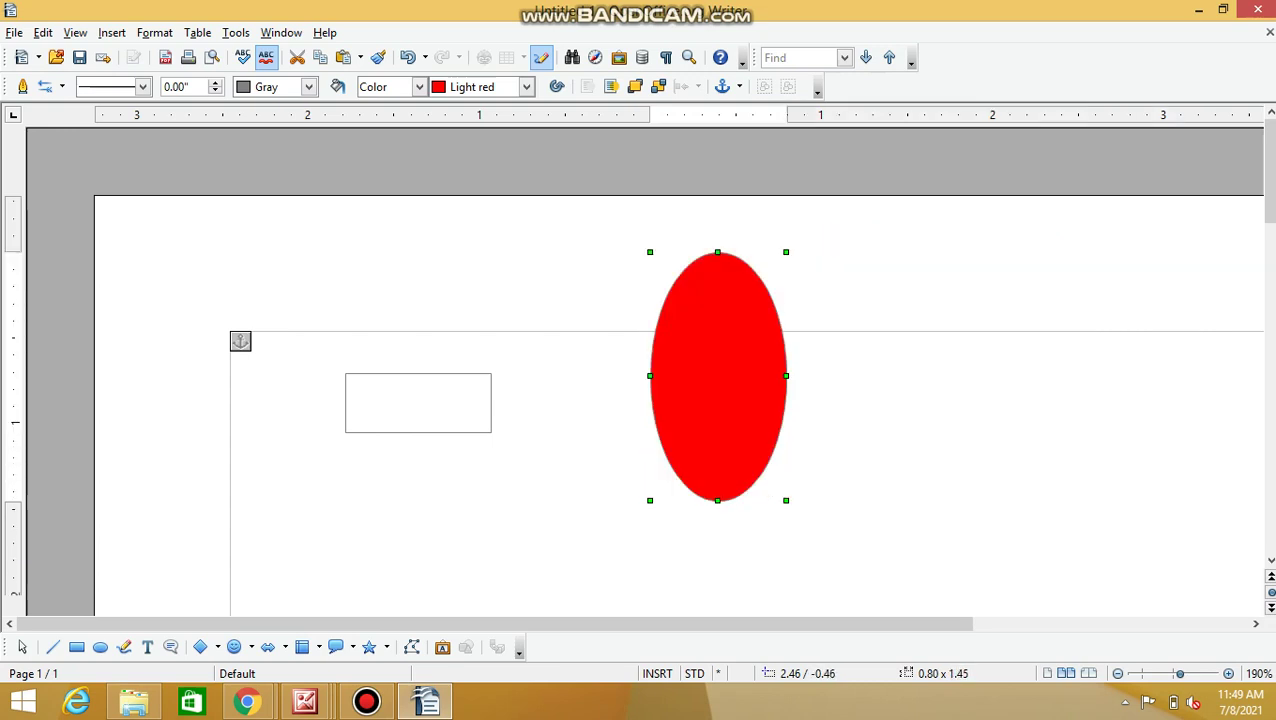
drag(786, 375, 1037, 375)
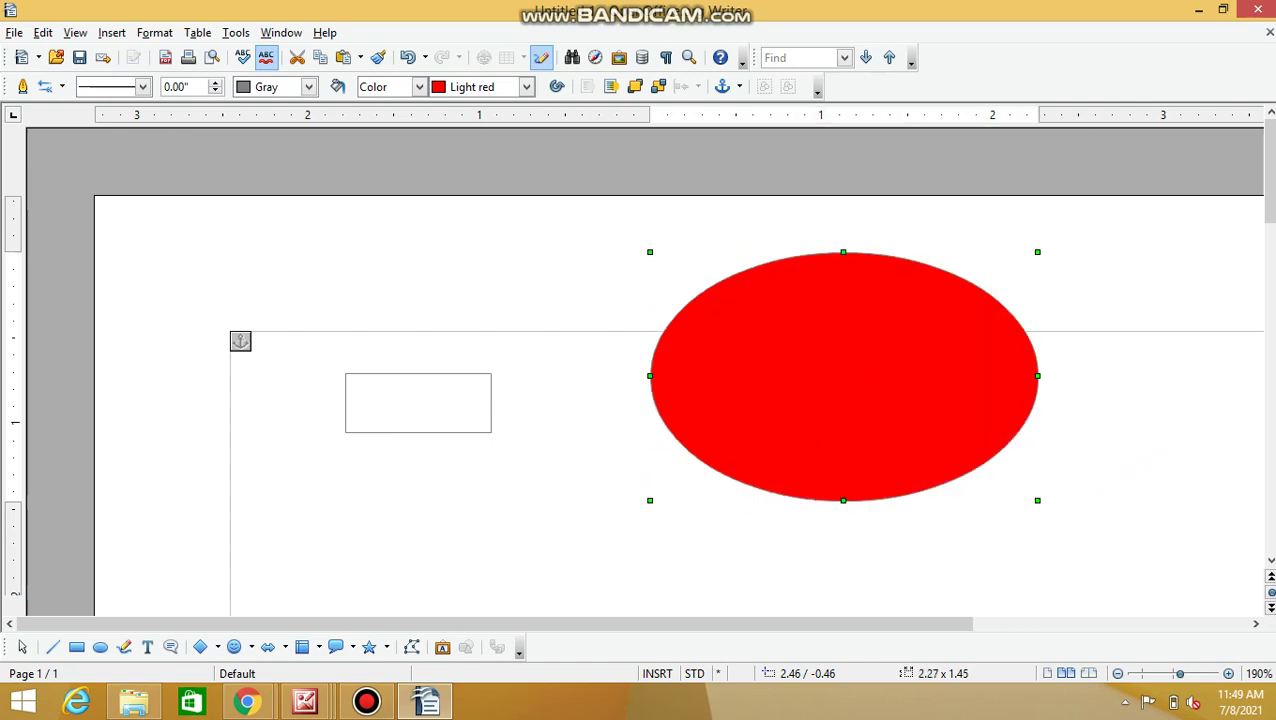
drag(843, 500, 843, 583)
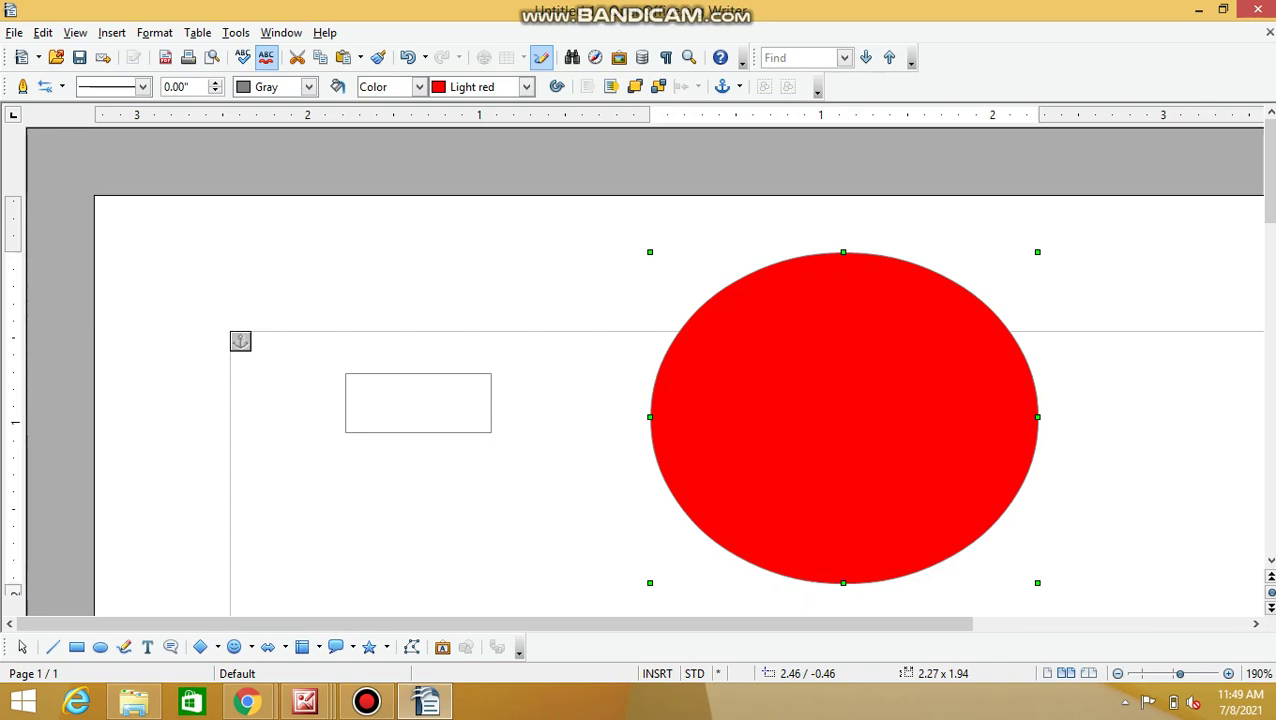
Draw an isosceles triangle about 0.52 by 0.40 inches below the rectangle, near the text area's left edge.
click(217, 647)
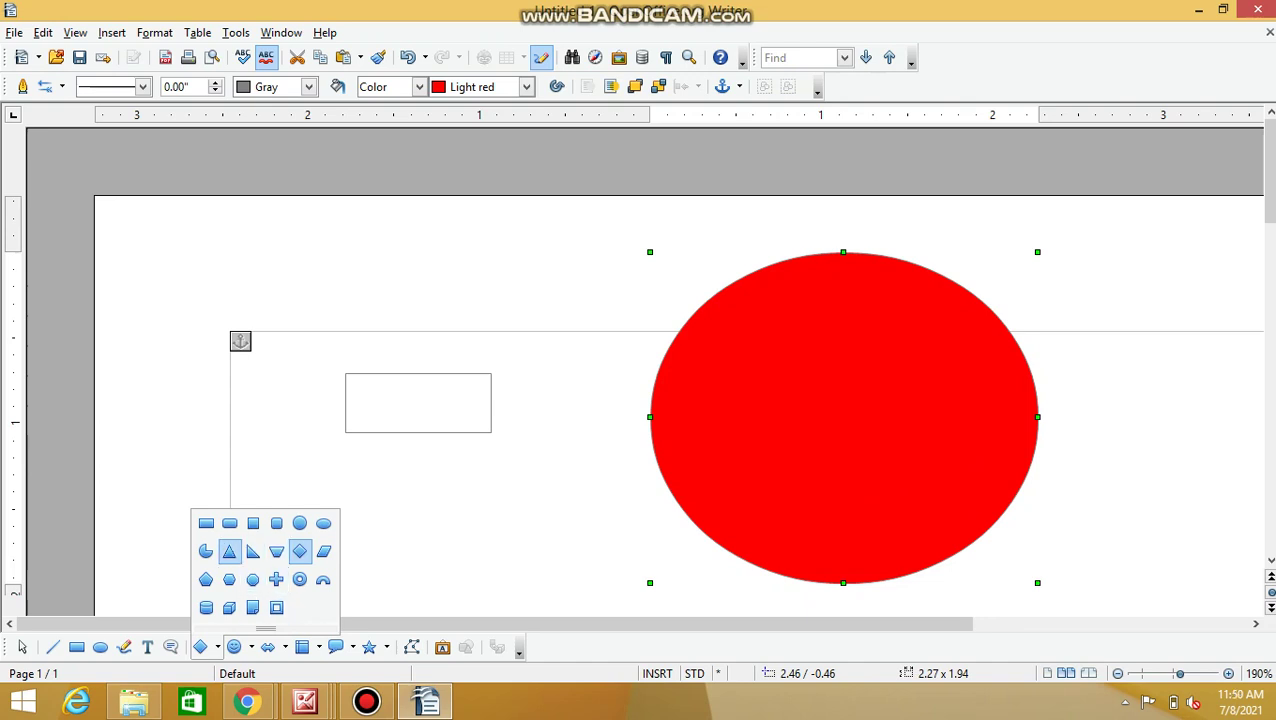
click(229, 551)
drag(262, 468, 352, 536)
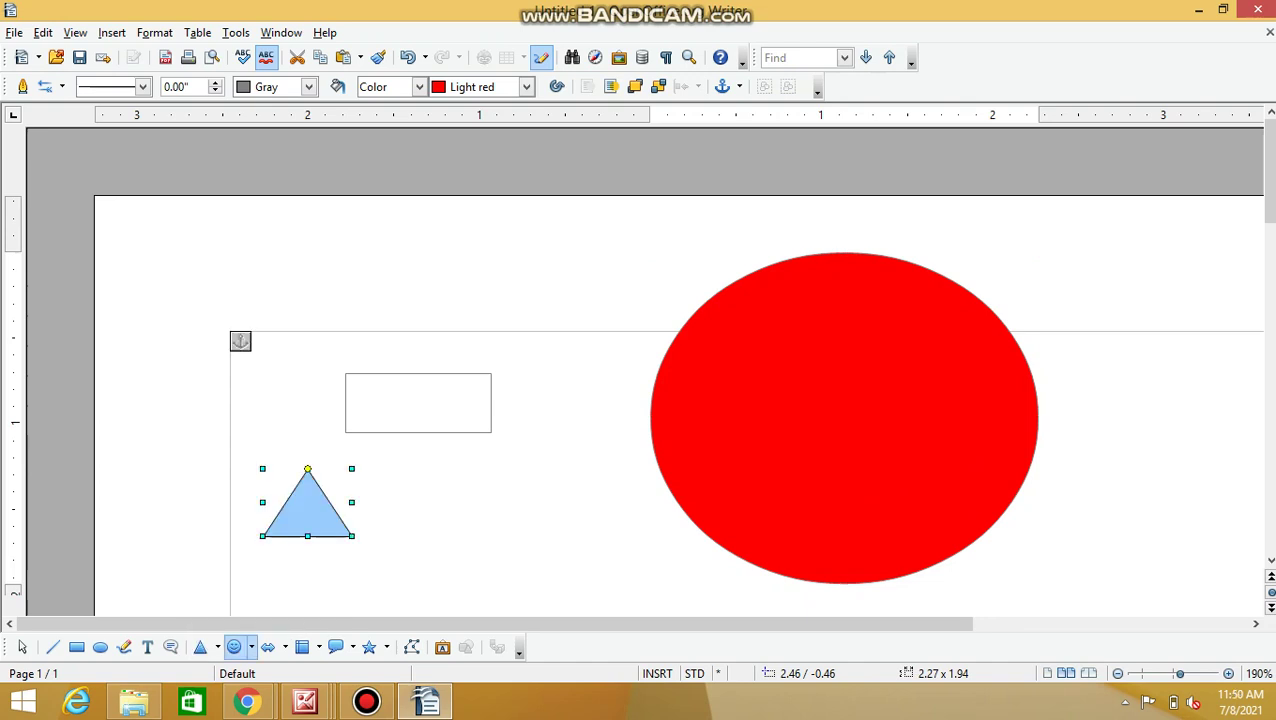
Draw a cube about 0.63 by 0.37 inches below and to the right of the triangle.
click(217, 647)
click(253, 607)
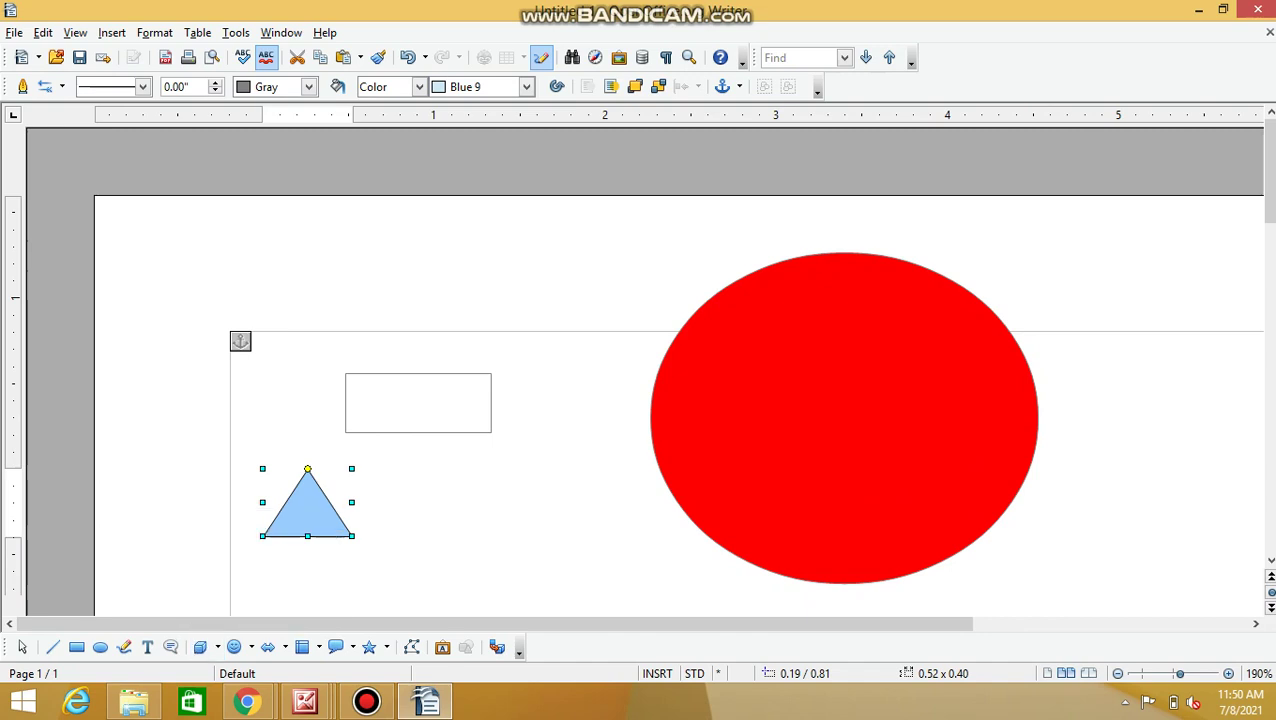
drag(470, 560, 577, 610)
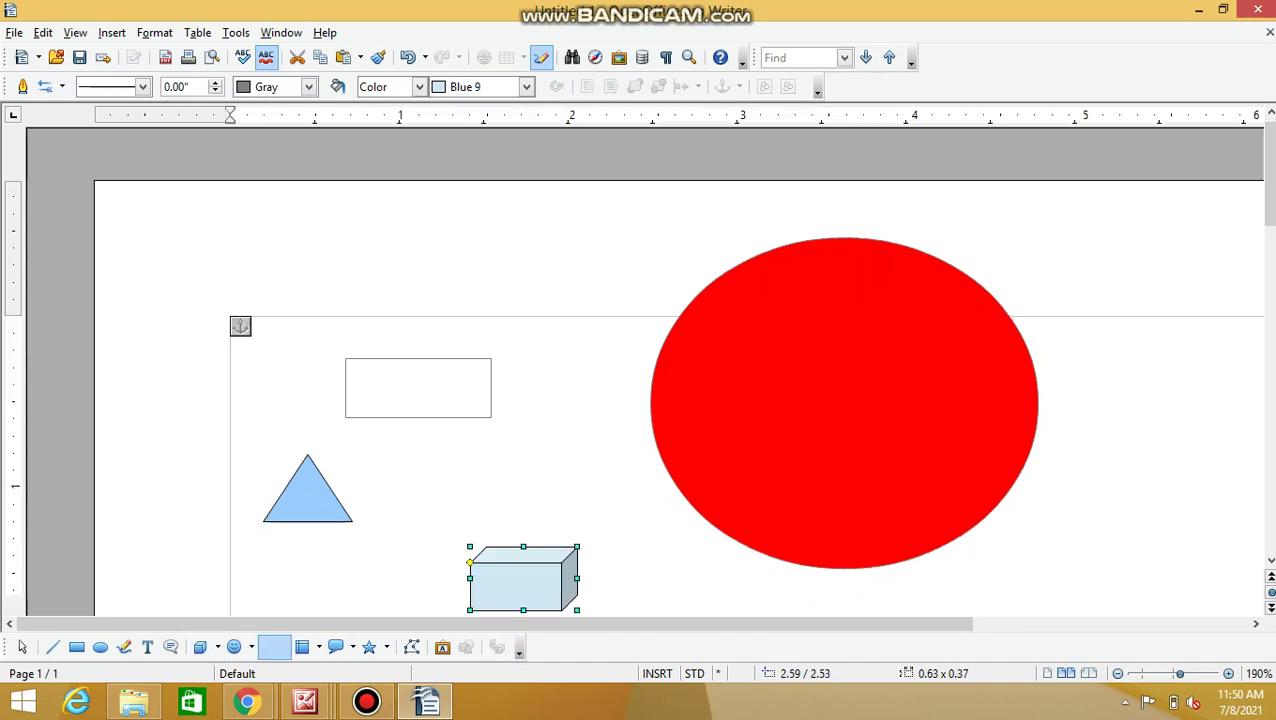
Draw a callout with a box about 0.77 by 0.77 inches around the triangle and its pointer in the left margin.
click(170, 647)
drag(191, 393, 252, 448)
click(336, 424)
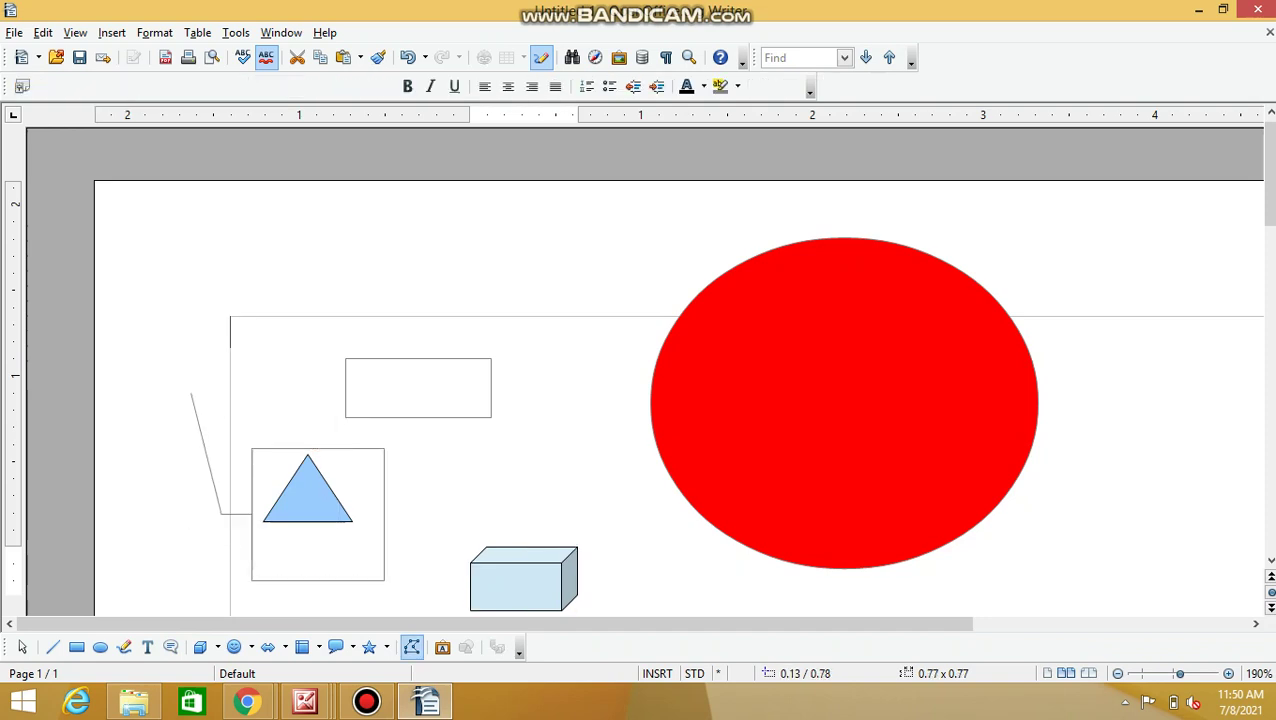
Add a text box about 0.57 by 0.26 inches above the rectangle containing the text "Class x".
click(147, 647)
drag(295, 255, 388, 299)
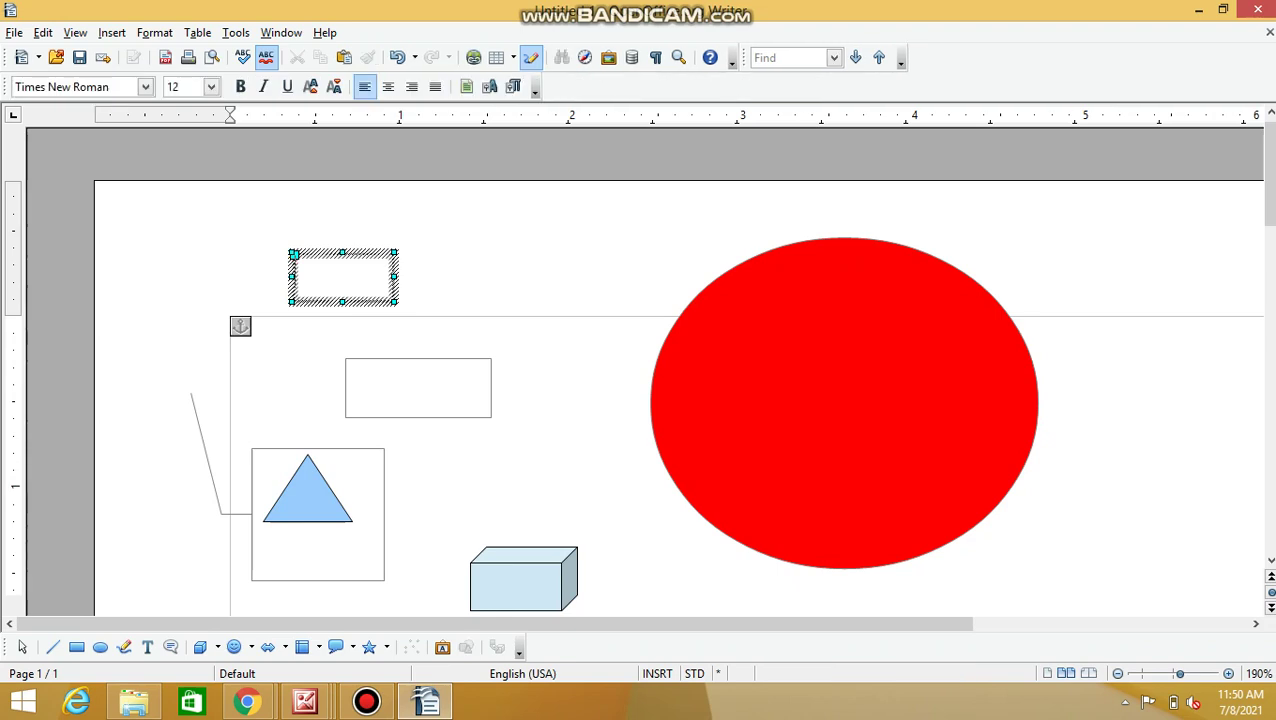
text(cl)
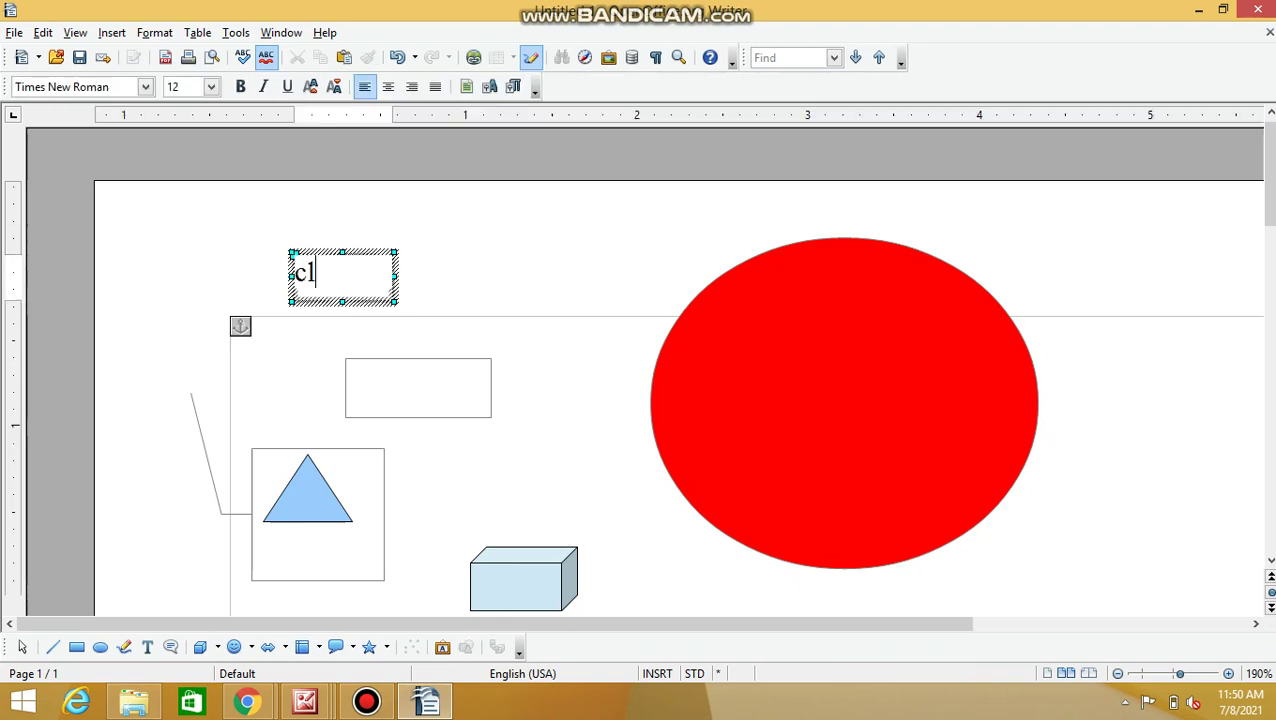
text(ass x)
key(Escape)
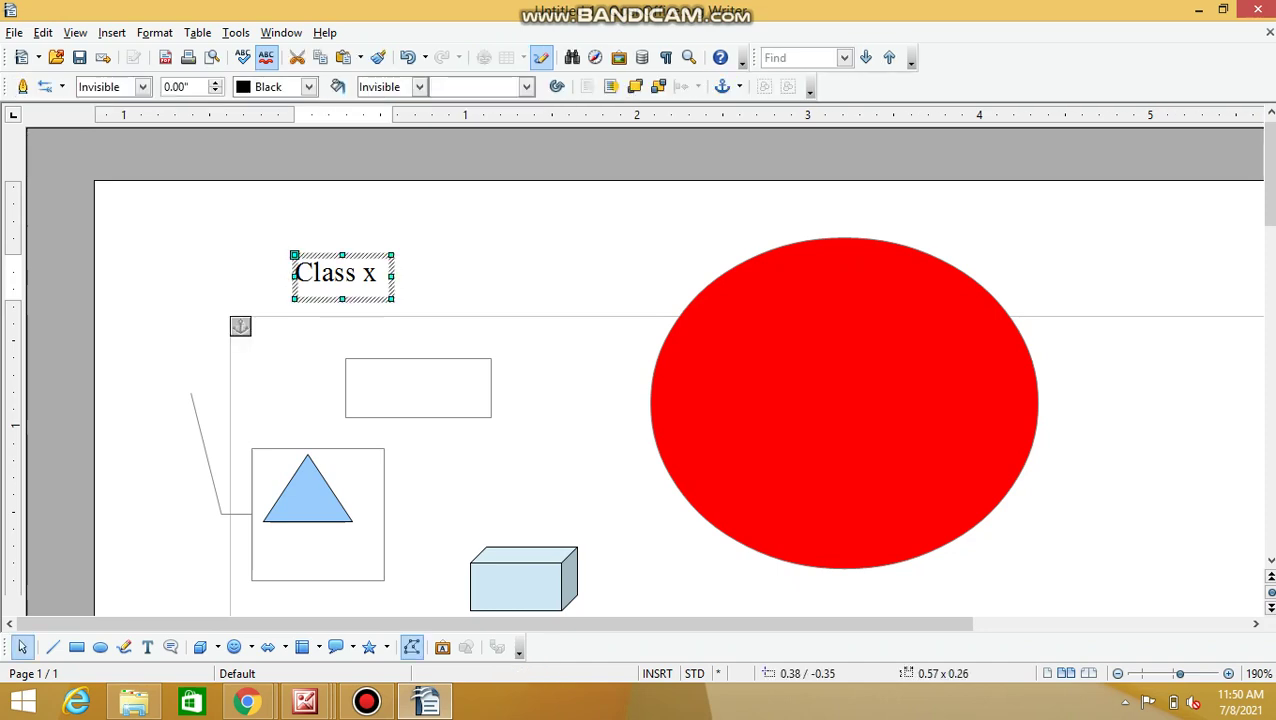
Set the "Class x" text to 16 pt and resize its text box to about 0.82 by 0.34 inches.
drag(391, 298, 574, 368)
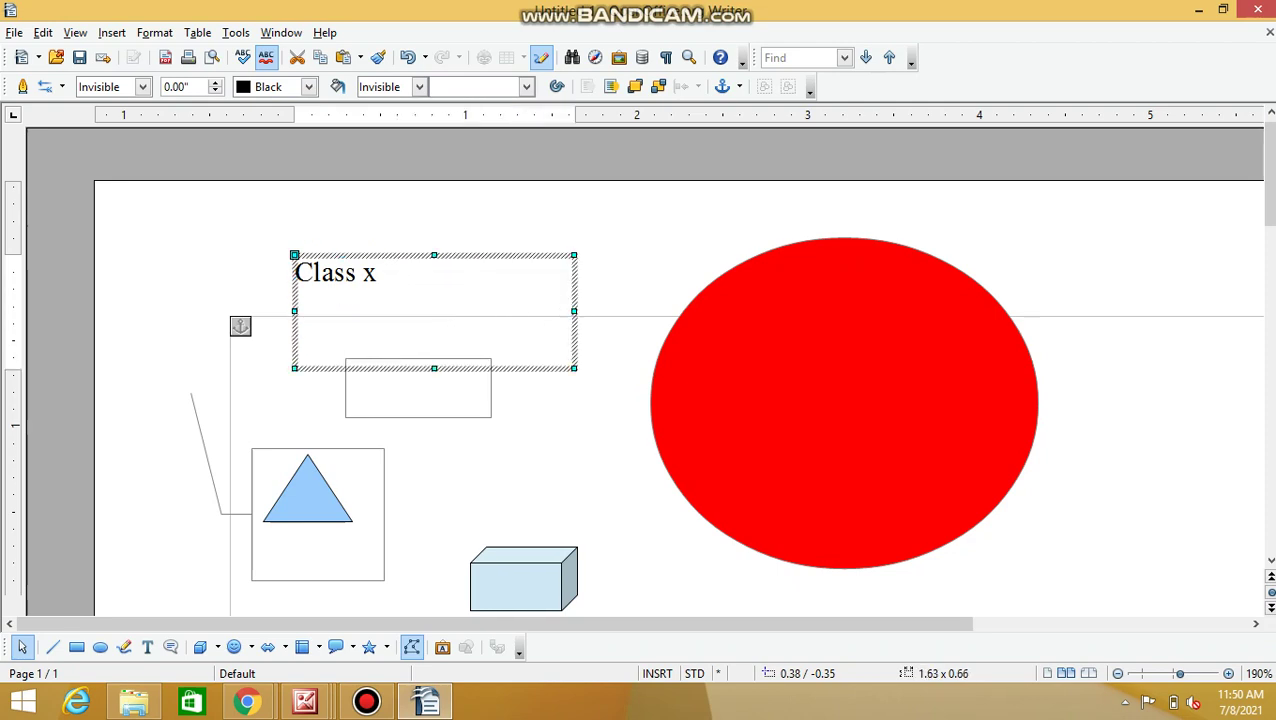
double_click(377, 272)
key(ctrl+a)
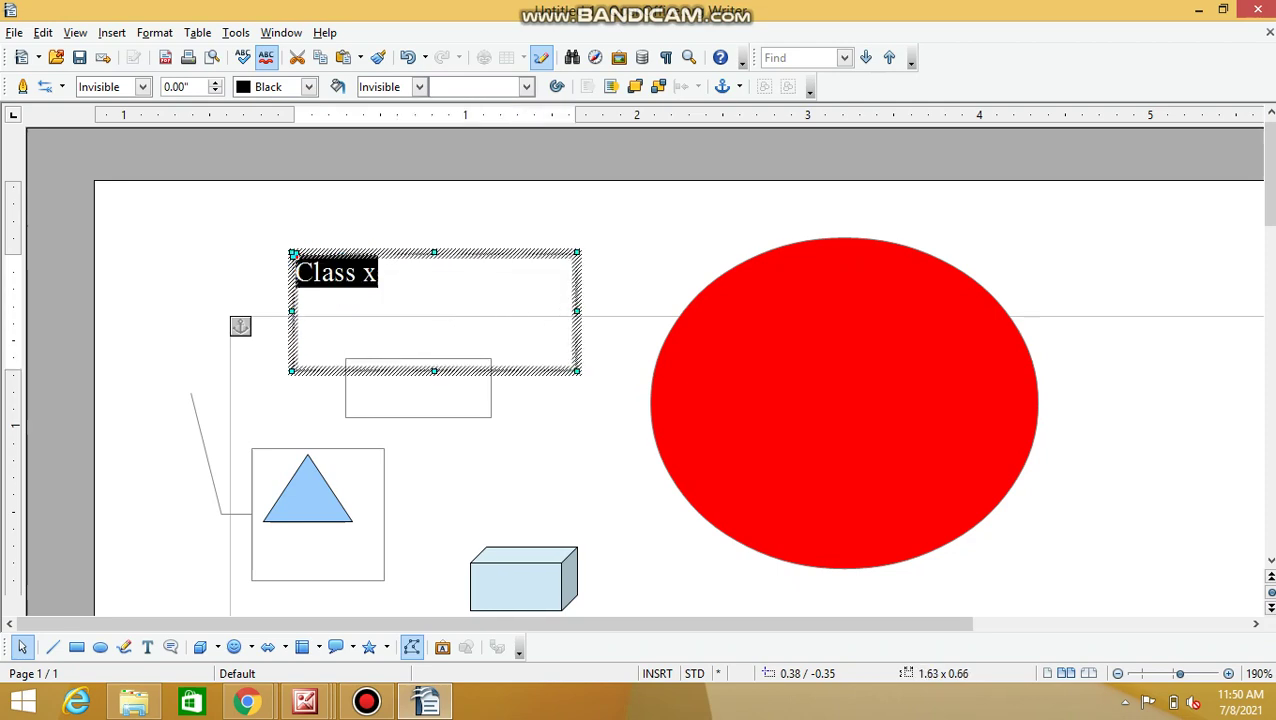
click(210, 87)
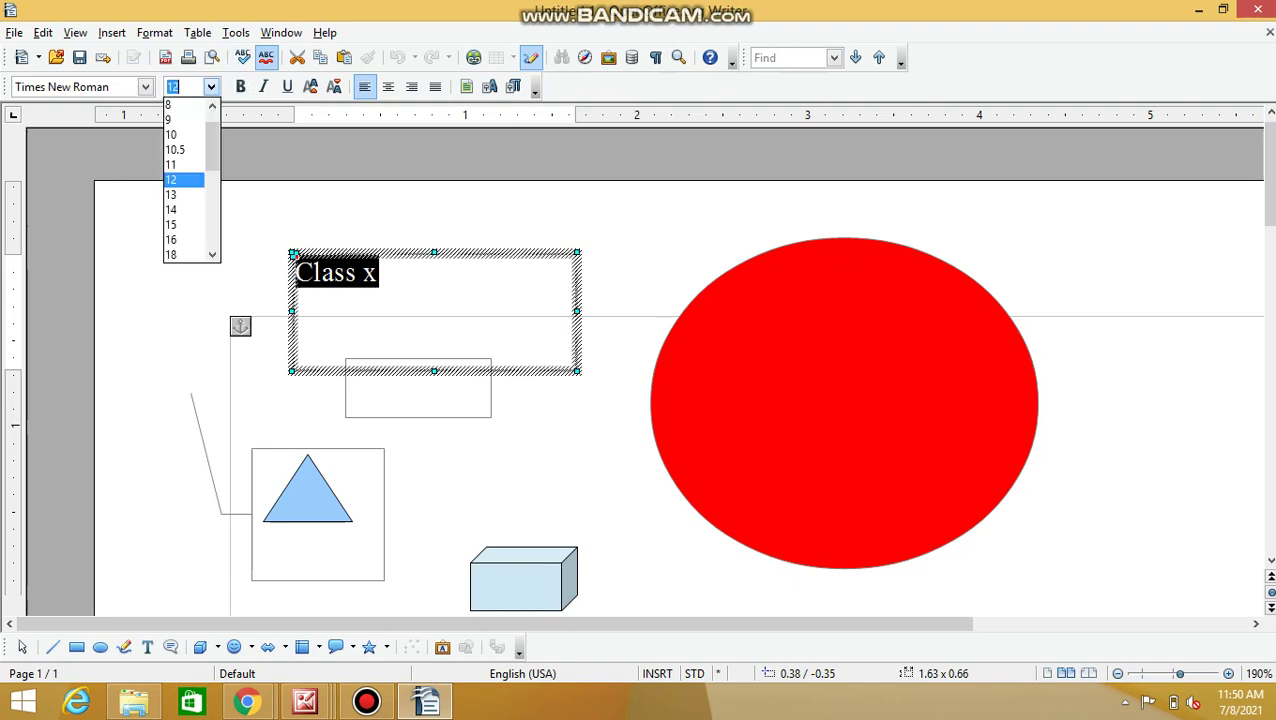
click(184, 239)
text(16)
key(Return)
key(Escape)
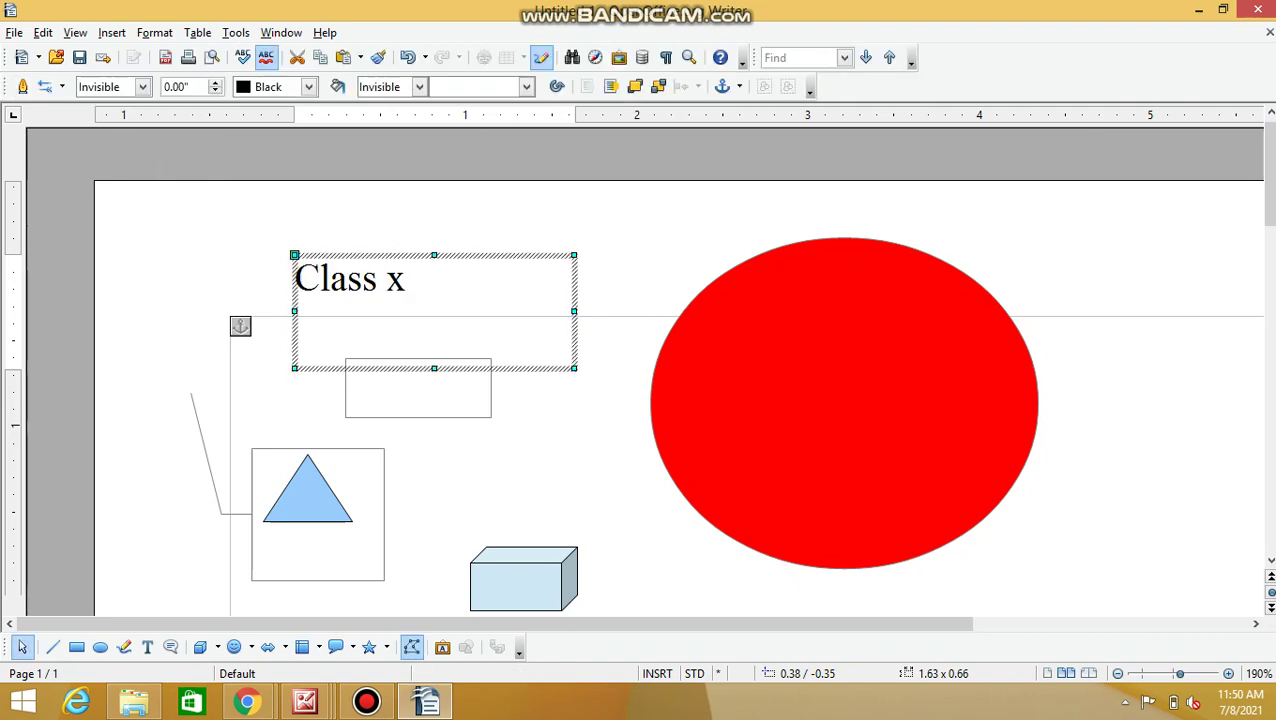
drag(574, 368, 434, 313)
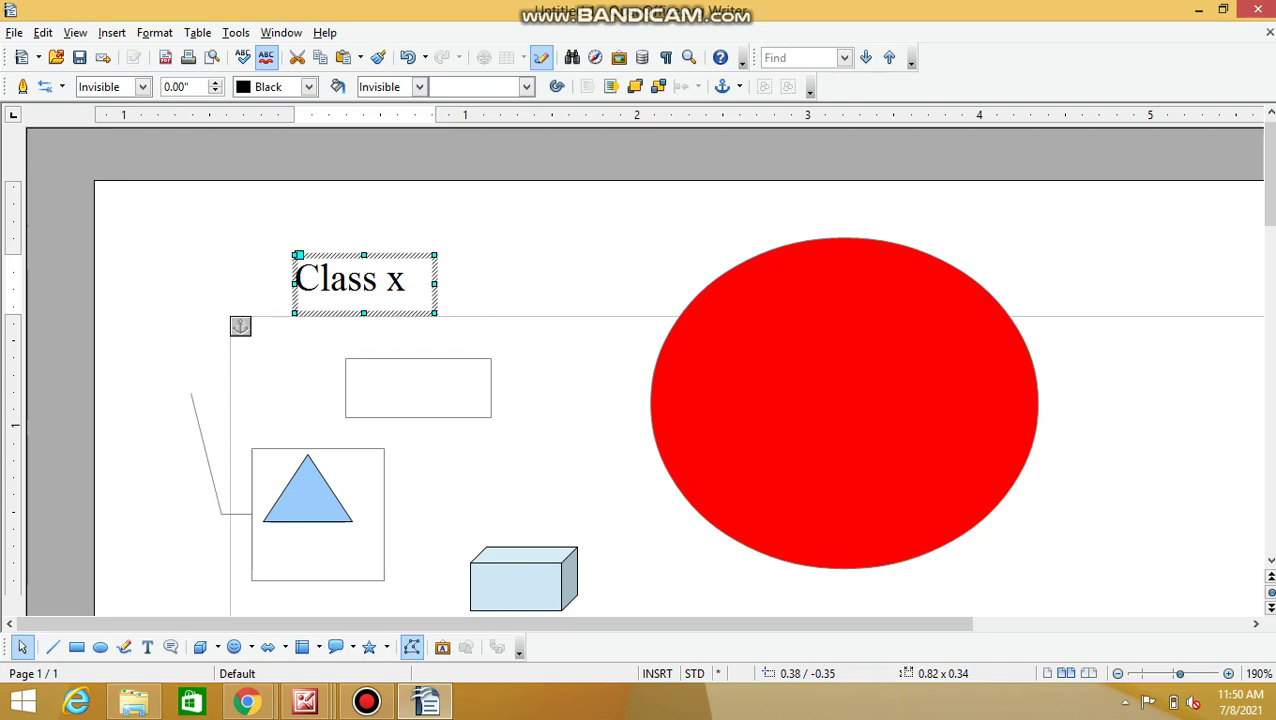
Draw a smiley face about 0.65 by 0.47 inches inside the red ellipse.
click(251, 647)
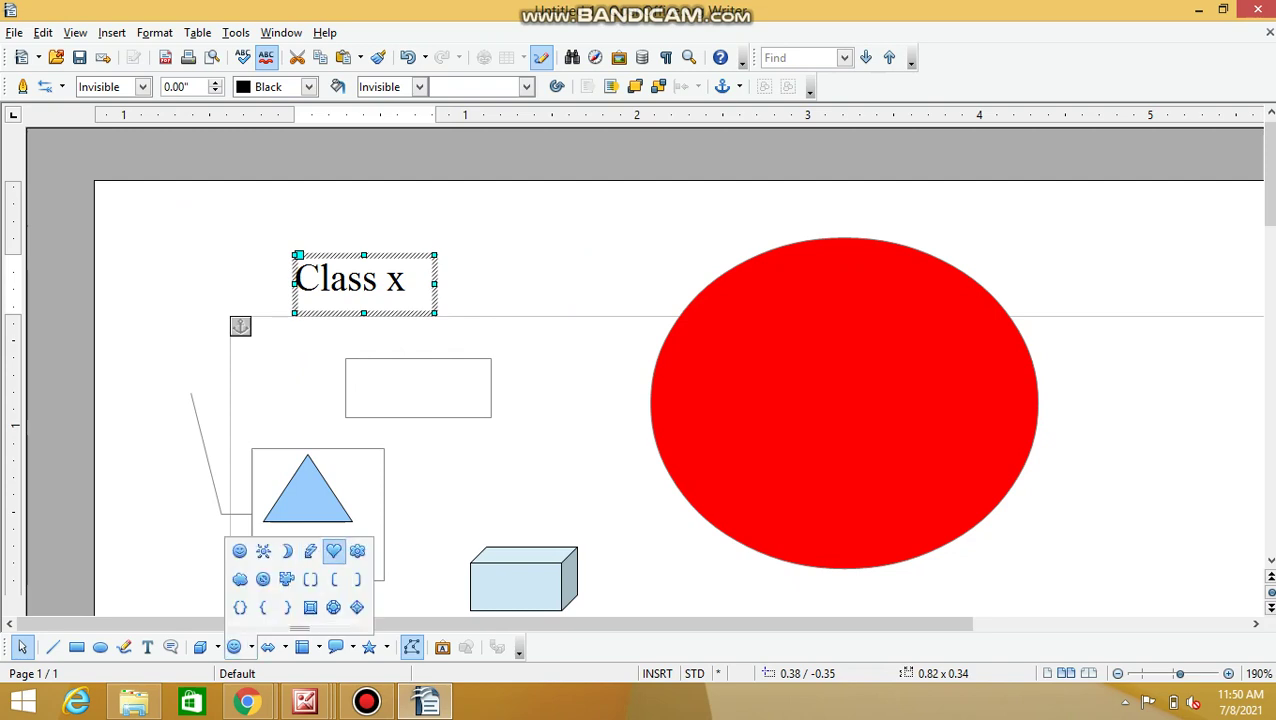
click(240, 551)
drag(775, 369, 884, 448)
Fill the smiley face with the standard color Yellow.
right_click(856, 412)
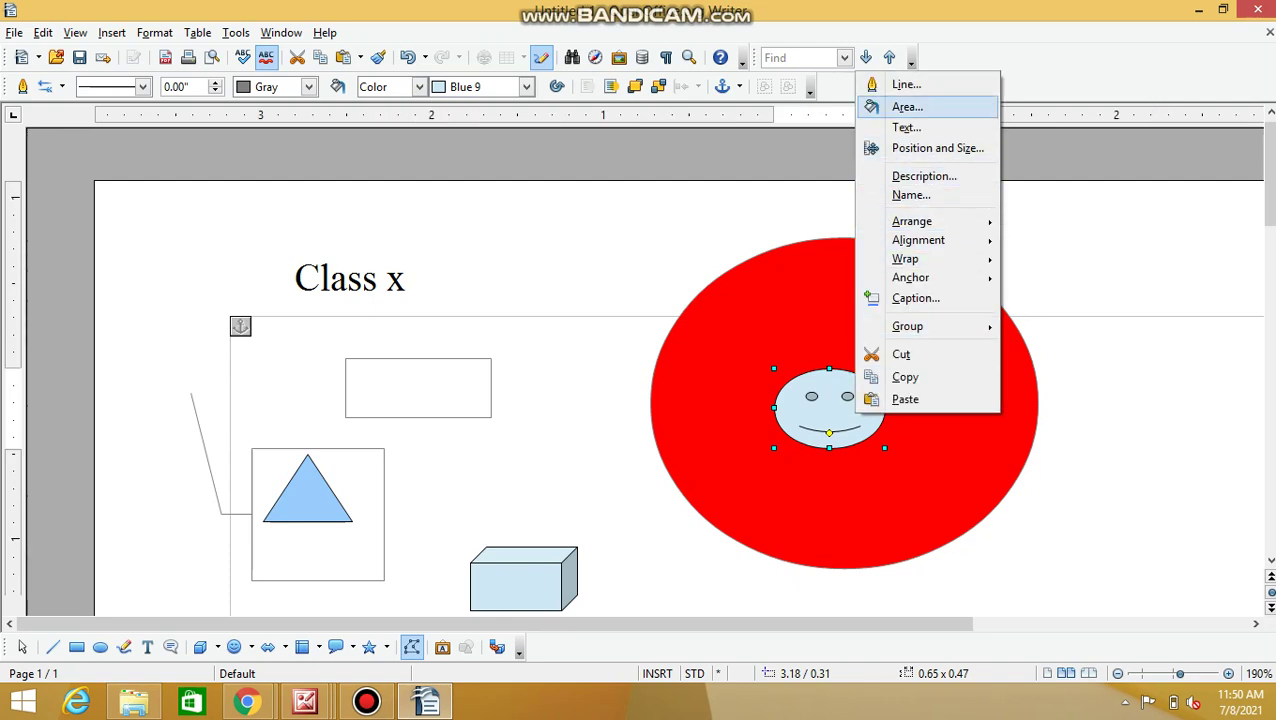
key(Return)
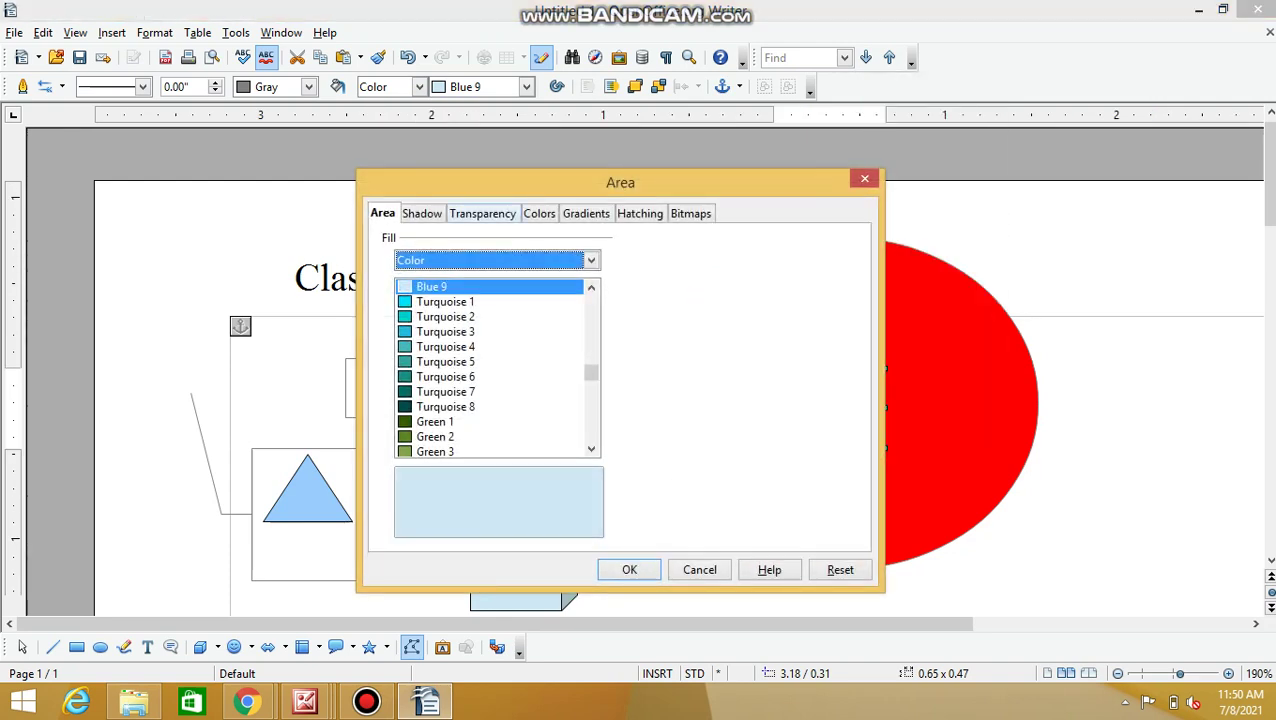
click(538, 213)
click(581, 361)
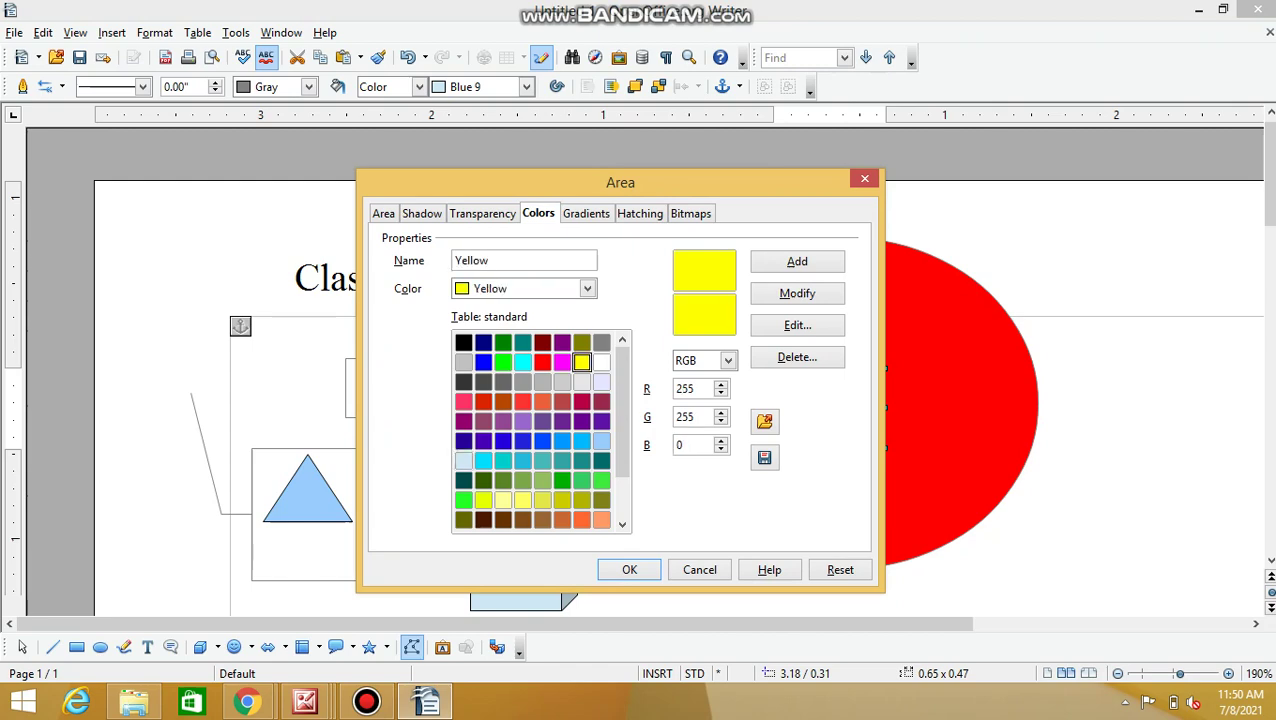
click(629, 569)
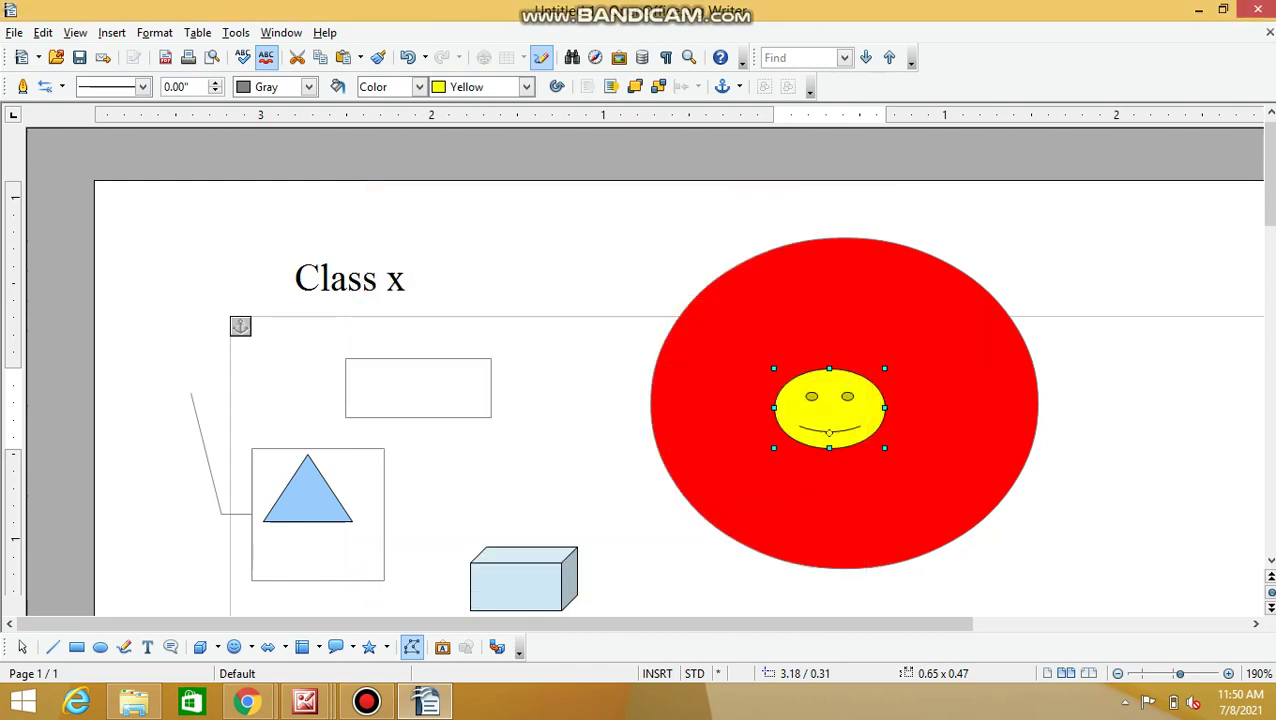
Enlarge the smiley face to about 1.56 by 1.34 inches so it is centered within the red ellipse.
drag(885, 408, 979, 408)
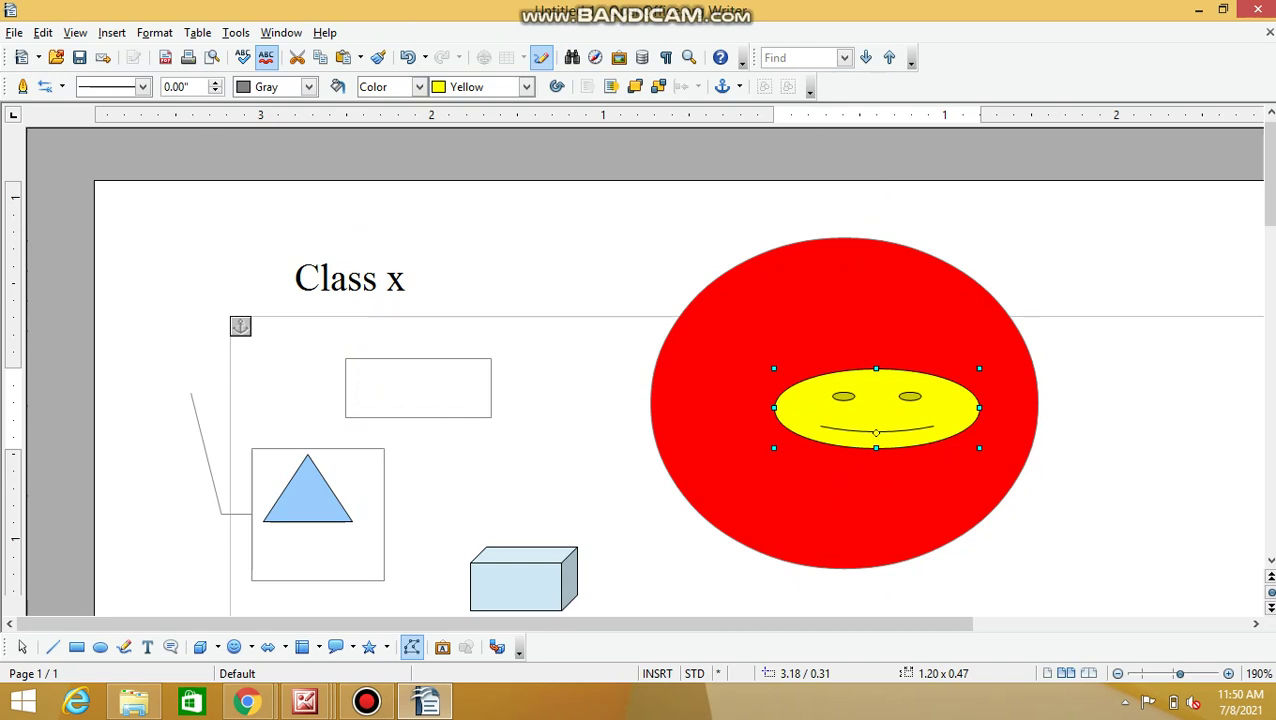
drag(774, 408, 711, 408)
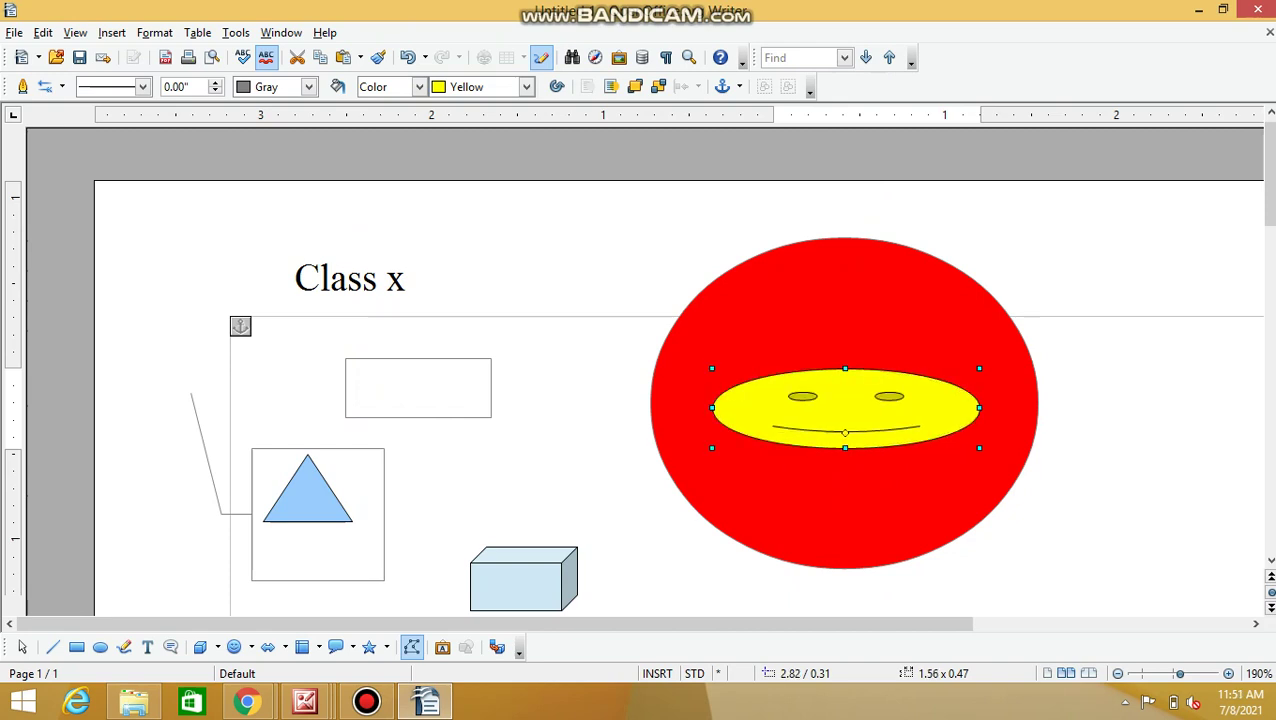
drag(845, 368, 845, 312)
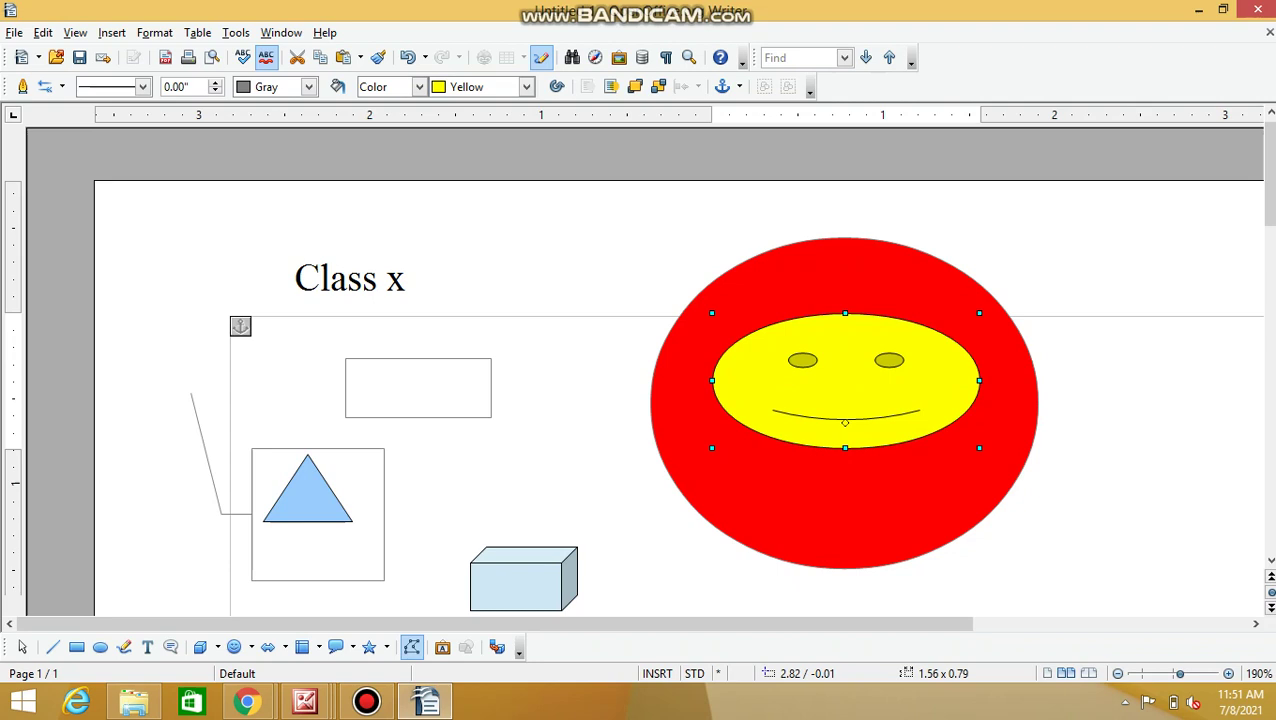
drag(845, 448, 845, 518)
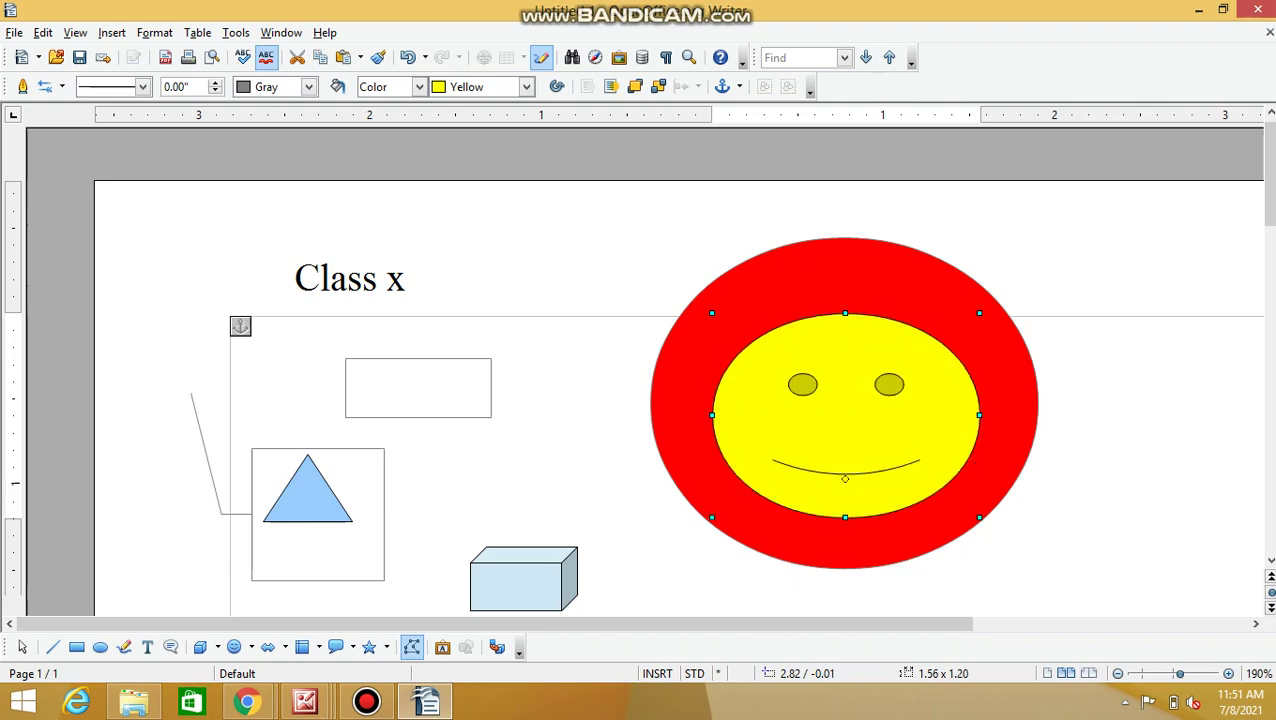
drag(845, 313, 845, 289)
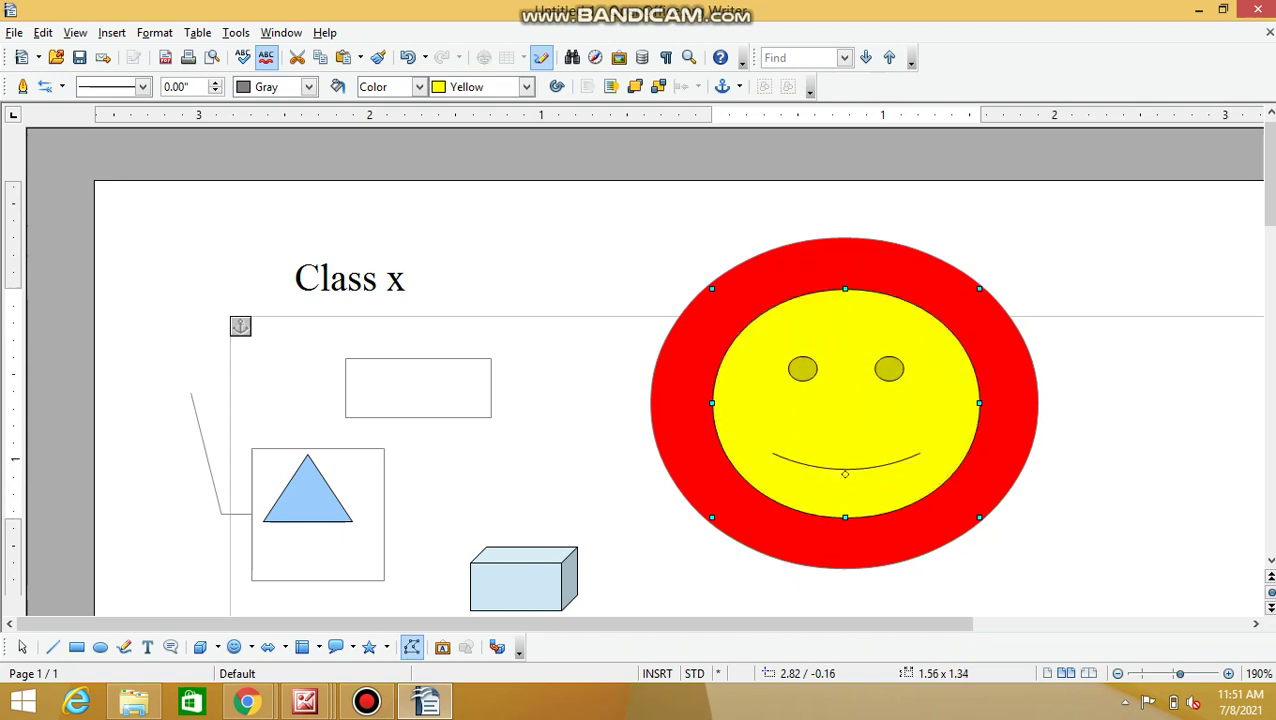
Insert a Fontwork object in the blue, upward-slanting style with a gray shadow.
click(442, 647)
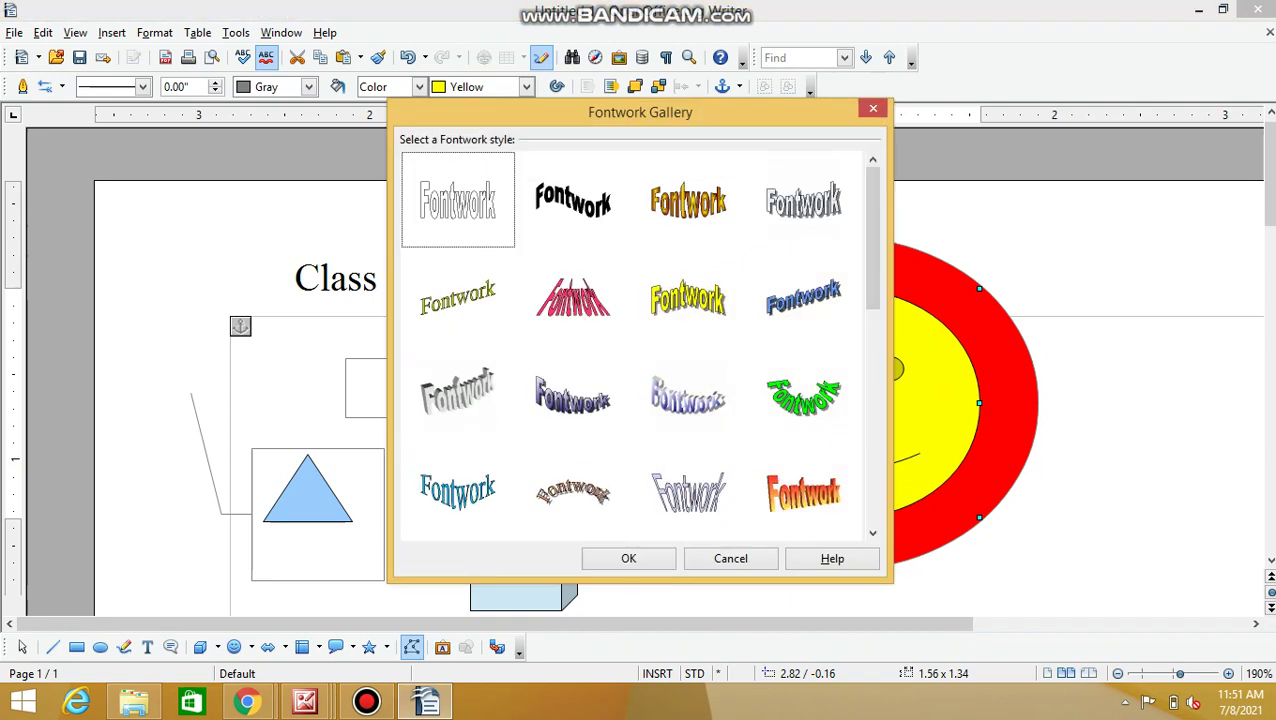
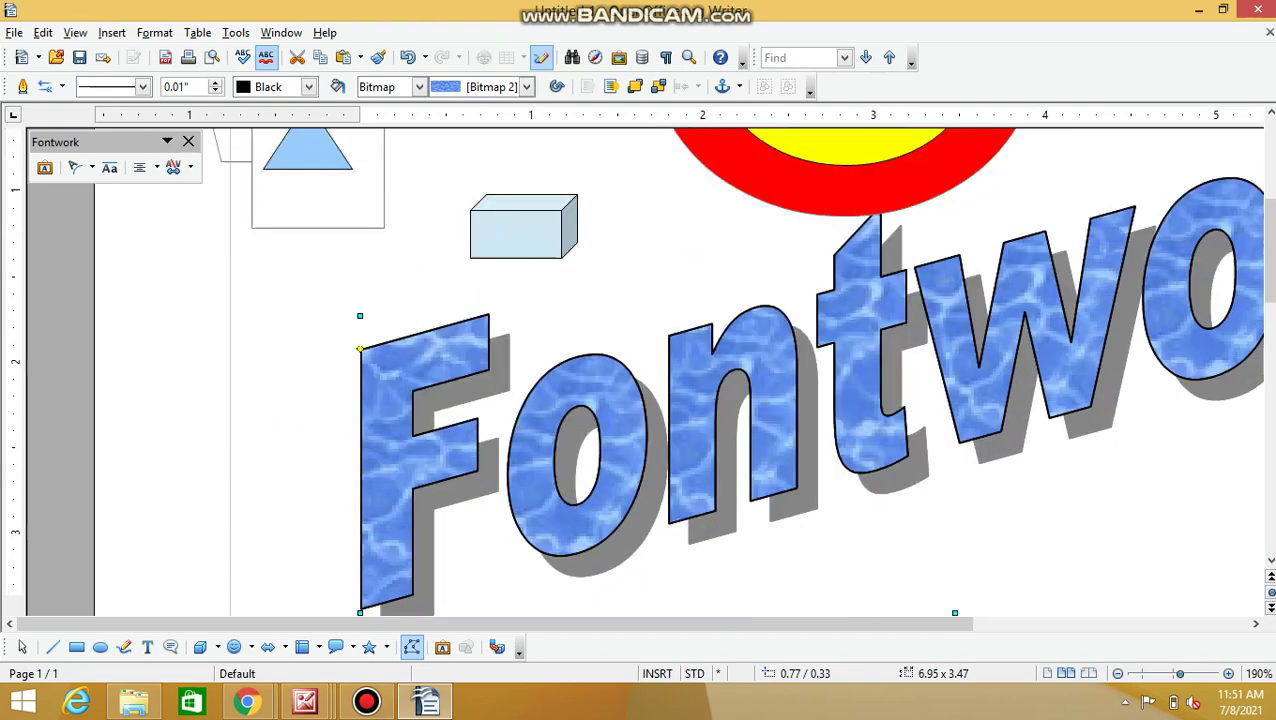
key(Escape)
scroll(640, 370, down, 1)
scroll(640, 370, down, 3)
Replace the Fontwork object's text with "WRITER".
double_click(1032, 345)
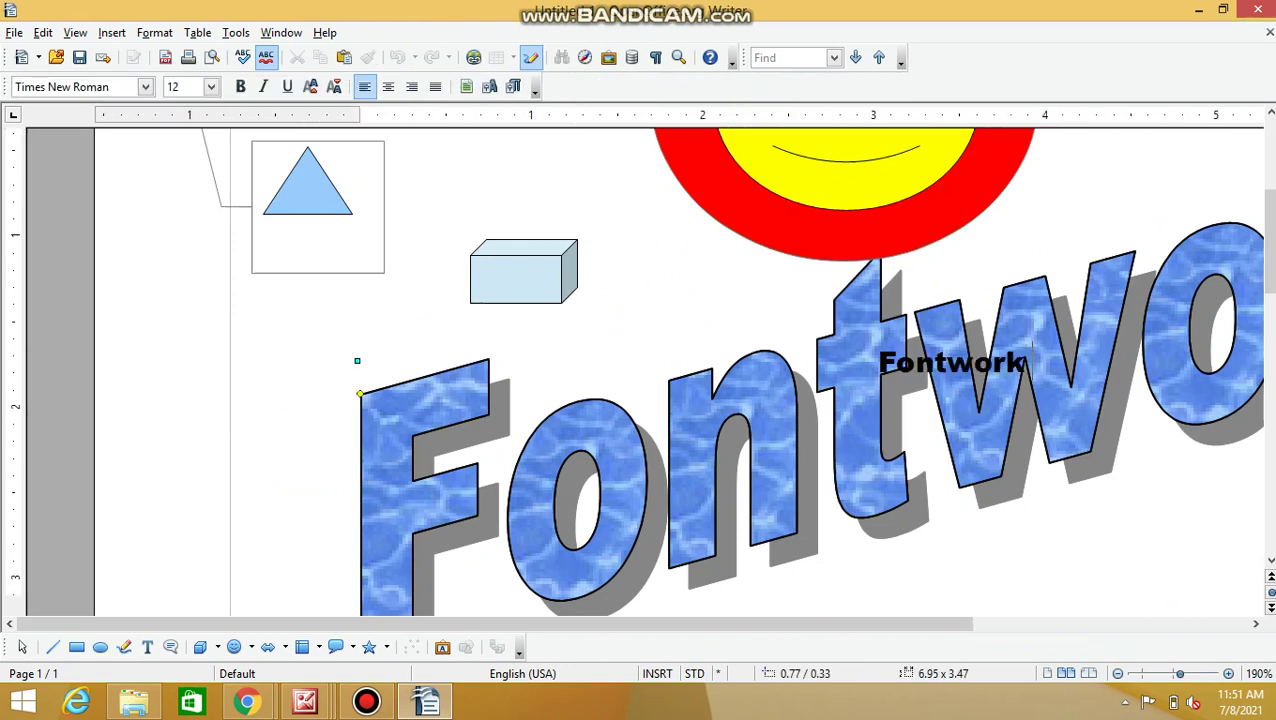
key(BackSpace)
key(BackSpace)
key(BackSpace)
key(BackSpace)
key(BackSpace)
key(BackSpace)
key(BackSpace)
key(BackSpace)
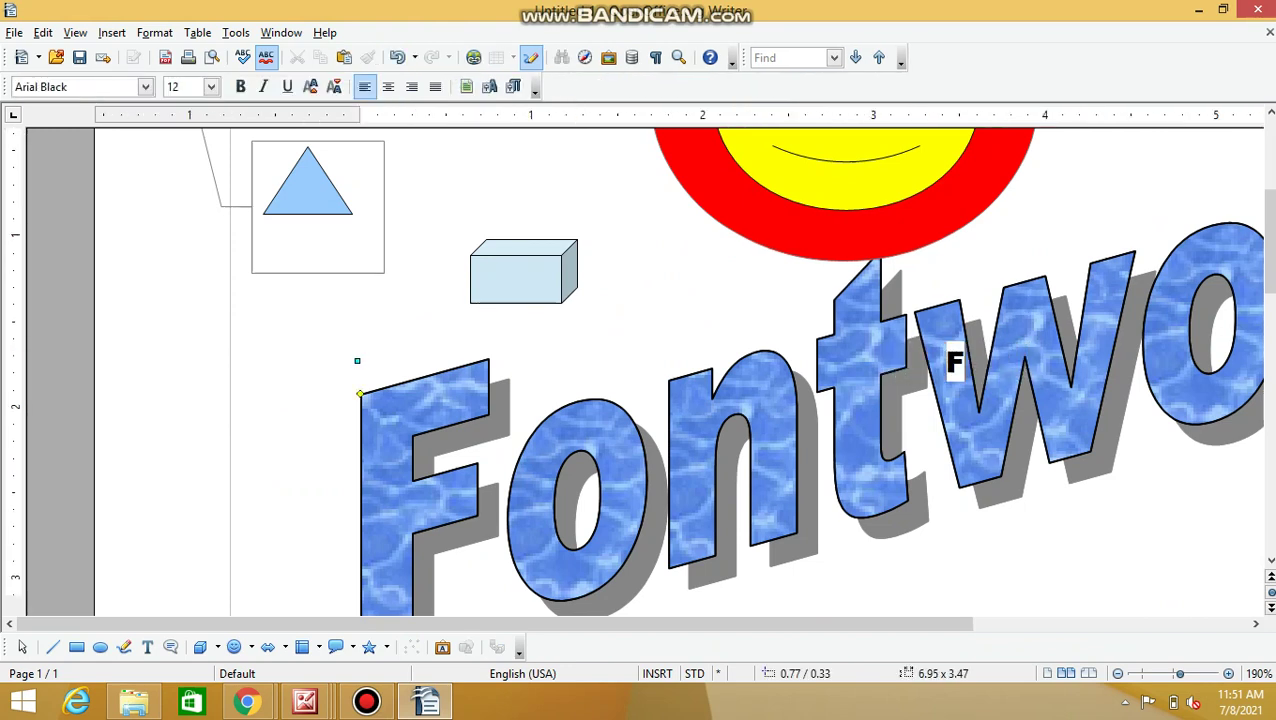
text(cl)
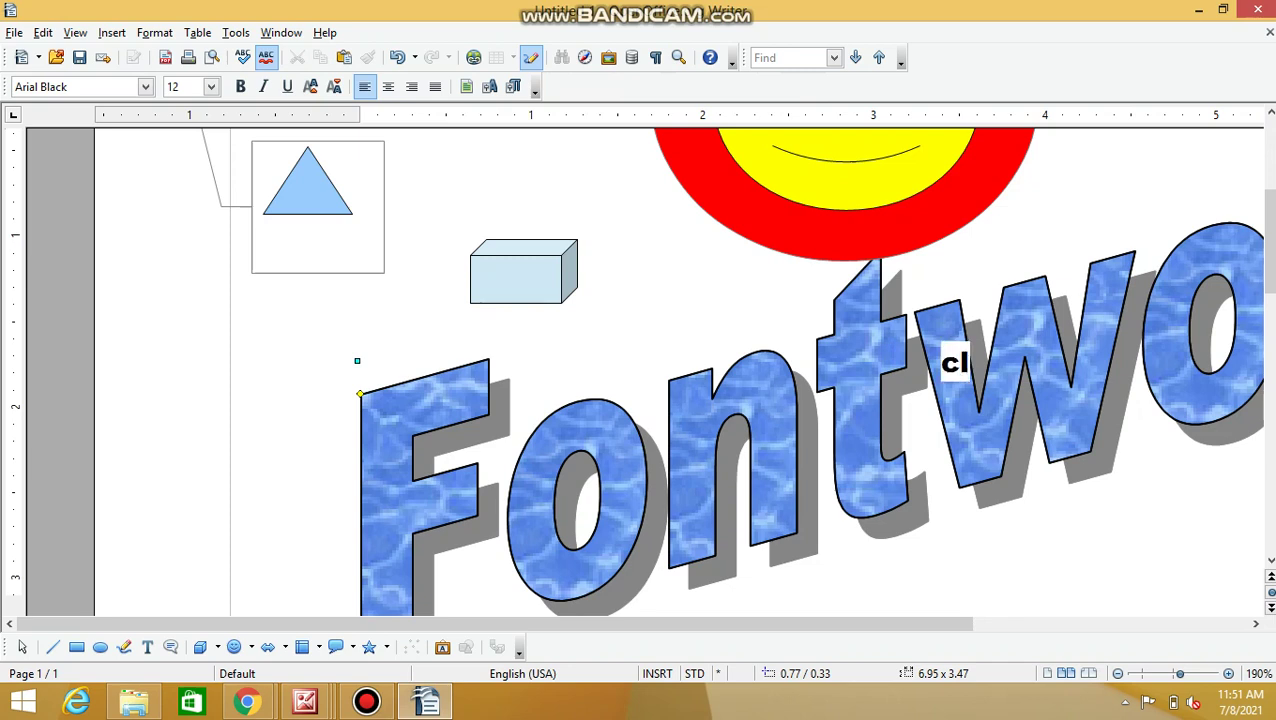
key(BackSpace)
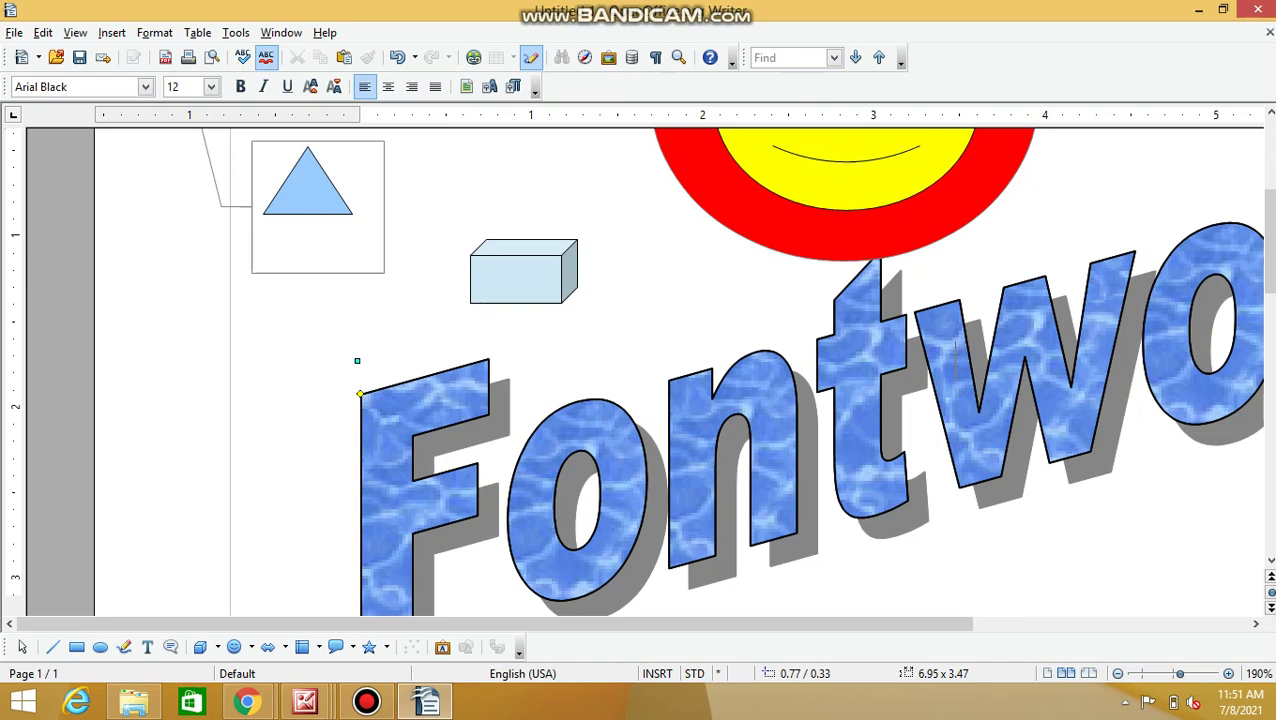
text(WRITER)
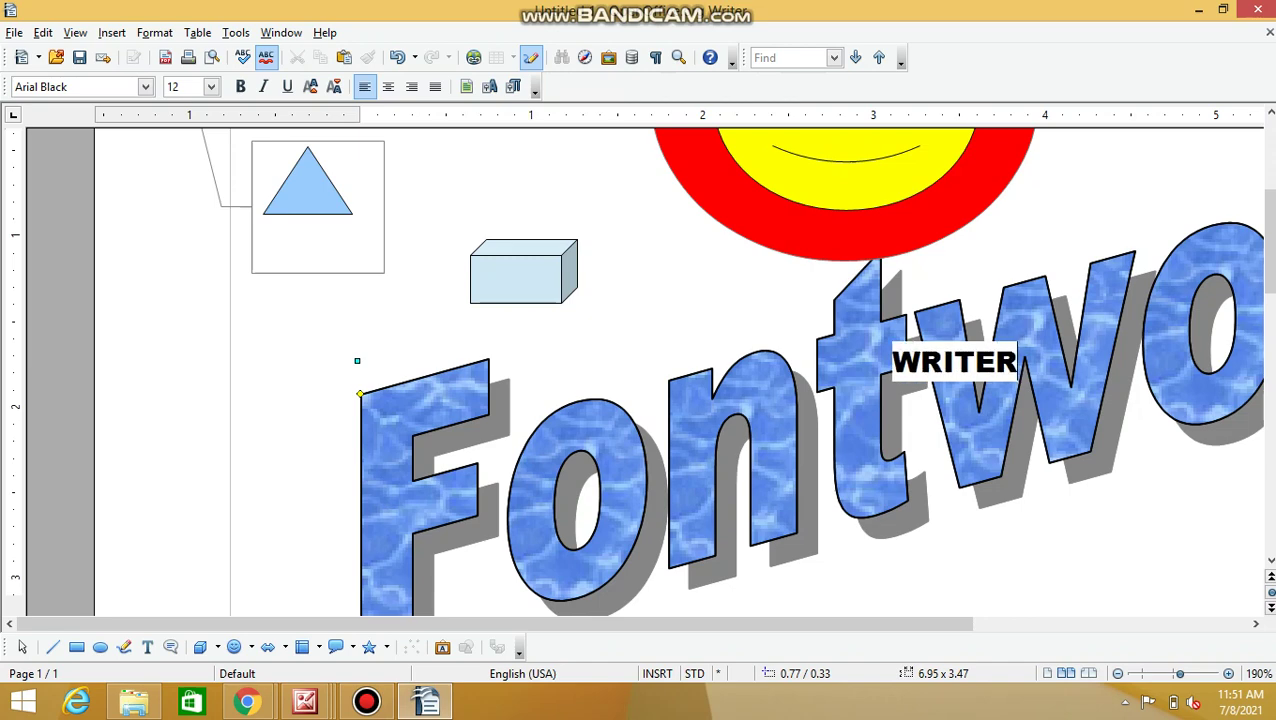
key(Return)
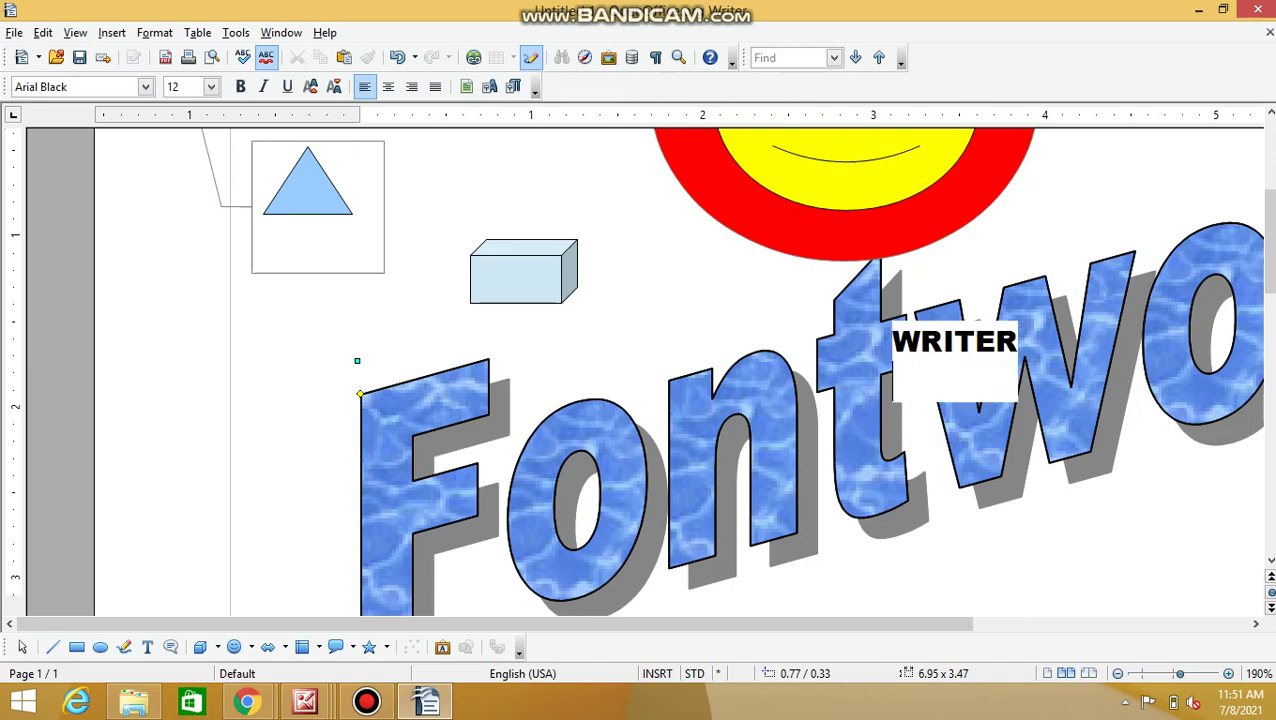
key(Escape)
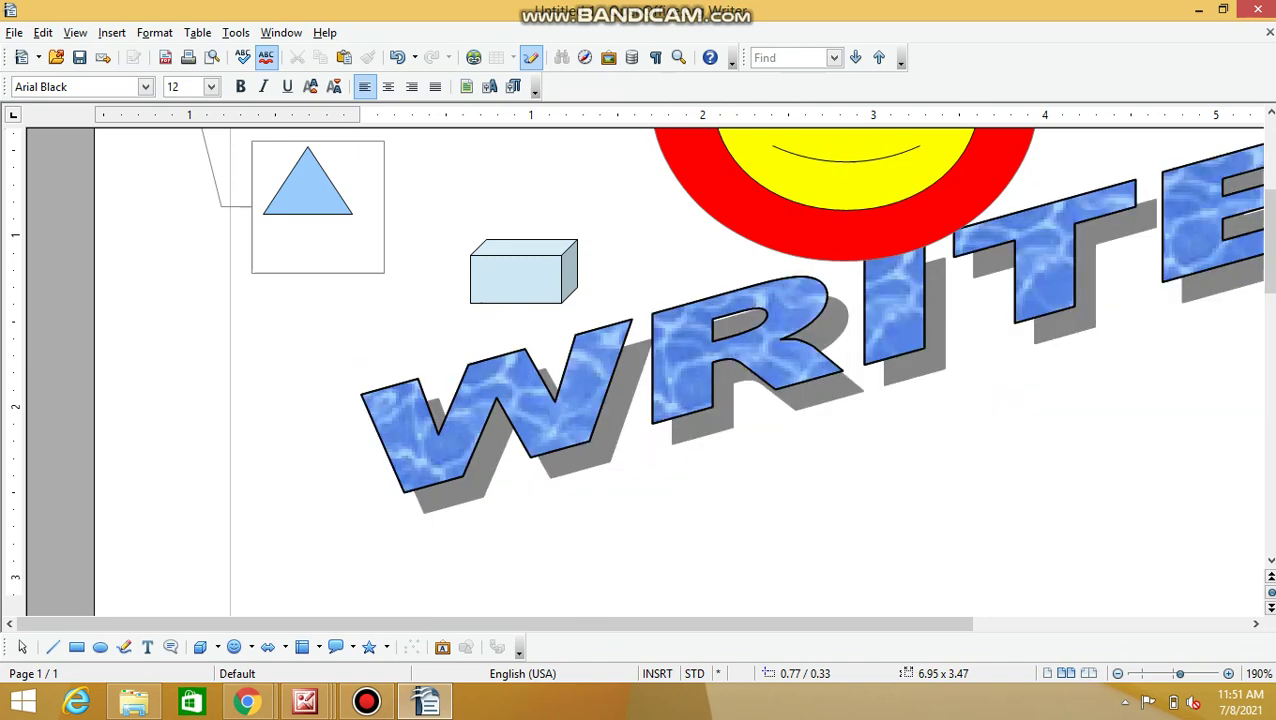
key(Escape)
Shrink the "WRITER" Fontwork to about 2.06 by 2.65 inches and place it below and to the right of the smiley face.
scroll(640, 370, up, 3)
scroll(640, 370, down, 2)
scroll(640, 370, up, 3)
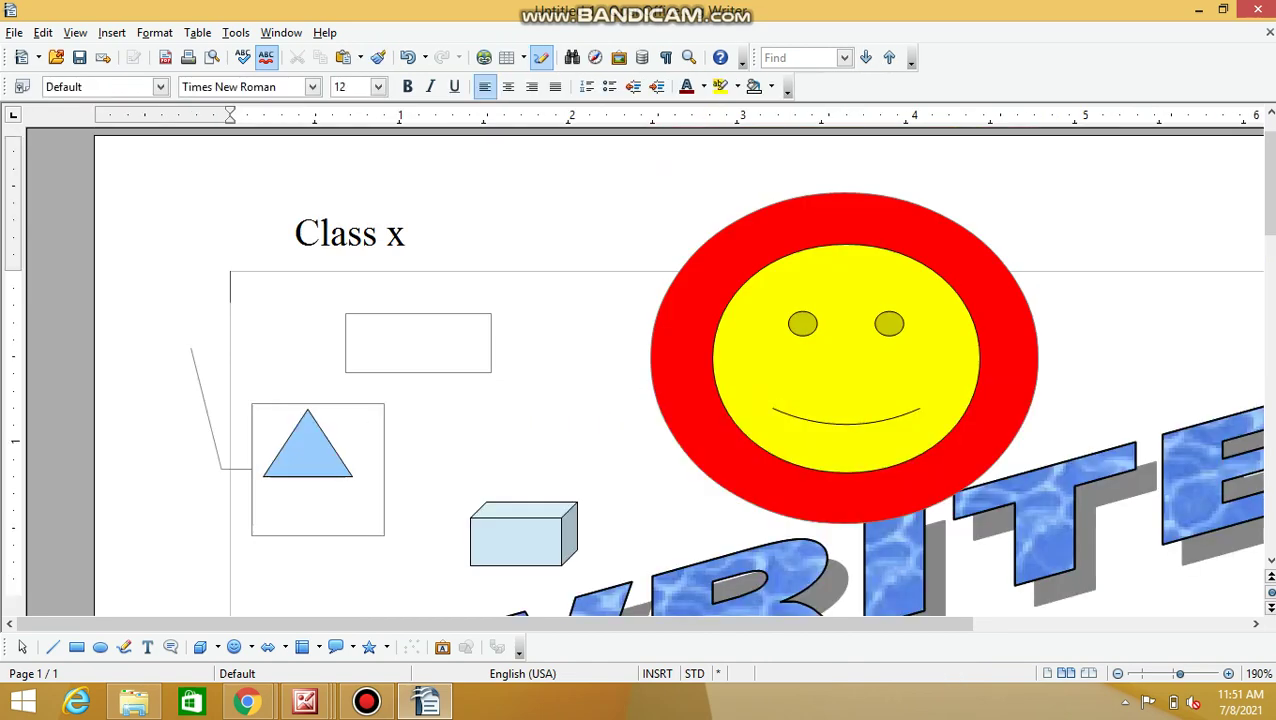
scroll(640, 370, down, 2)
scroll(640, 370, right, 5)
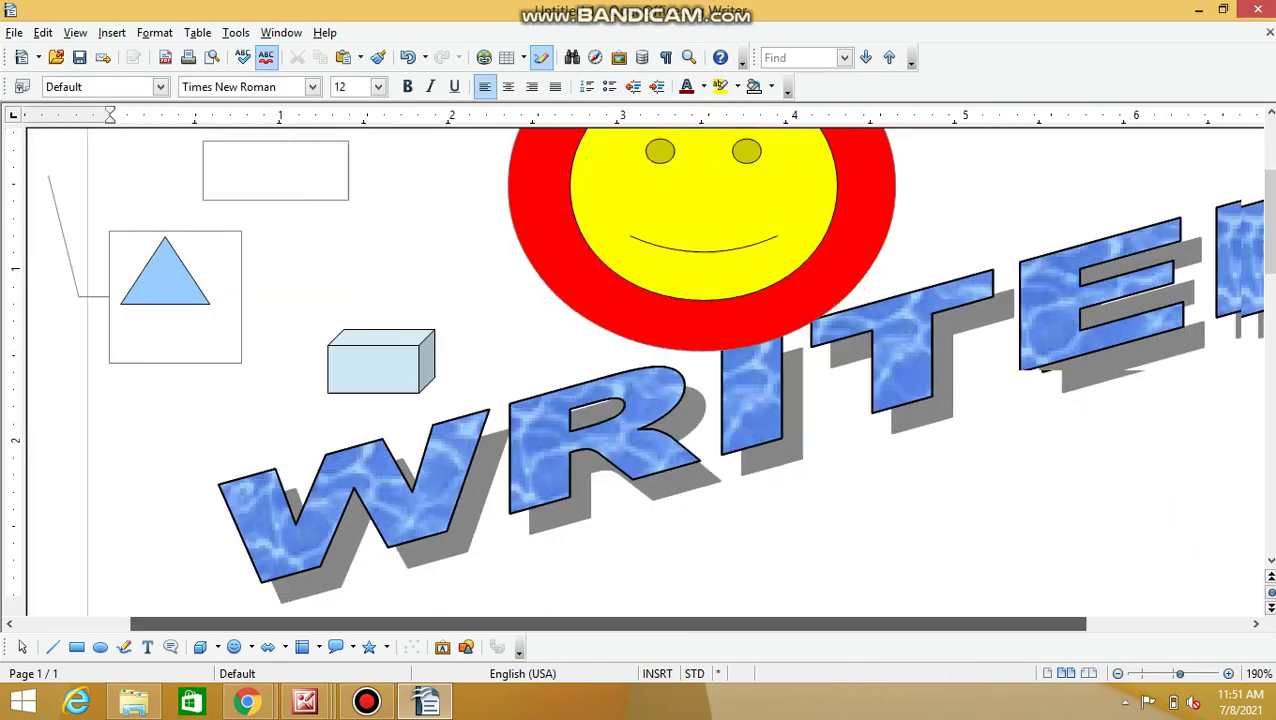
click(460, 430)
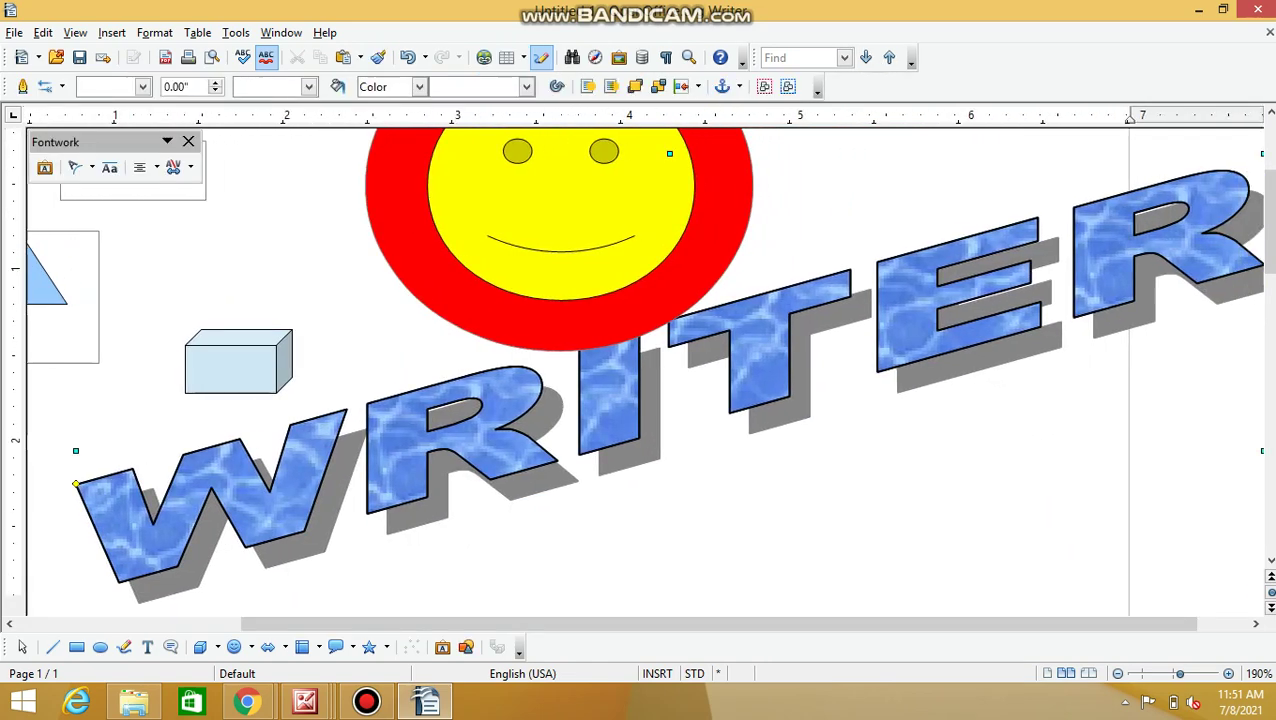
drag(470, 430, 960, 430)
drag(960, 380, 656, 410)
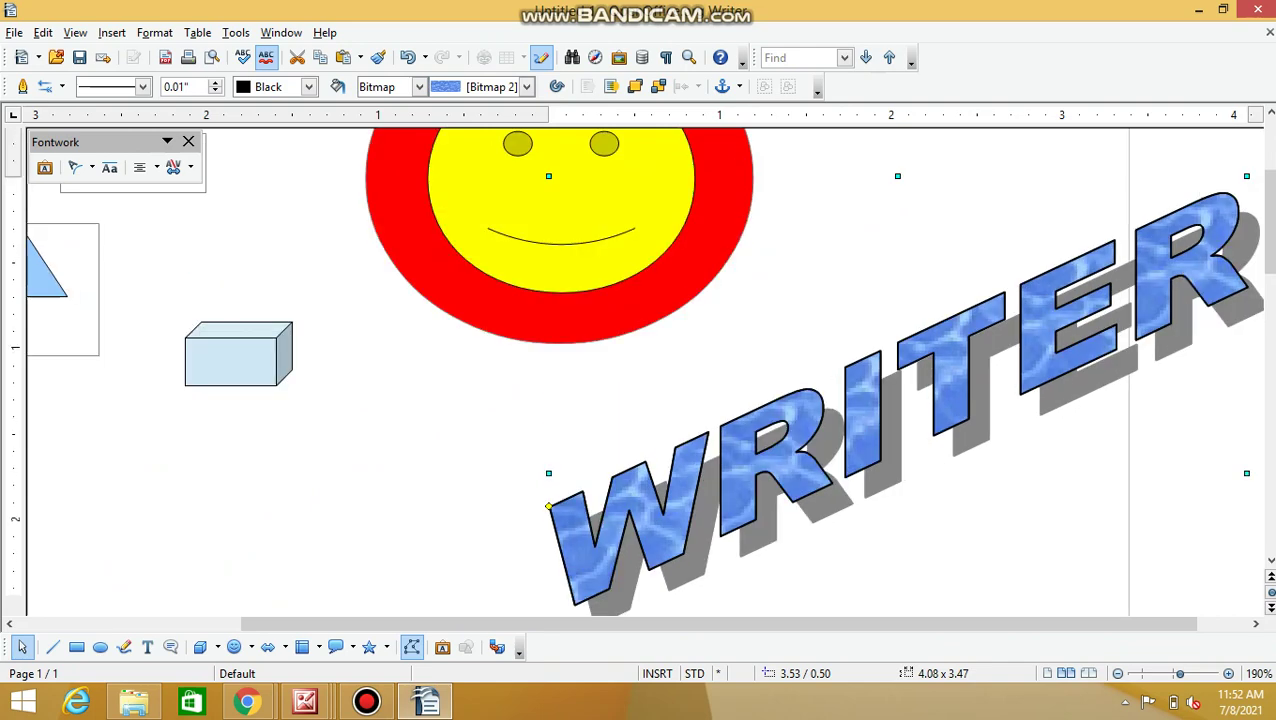
drag(719, 623, 770, 623)
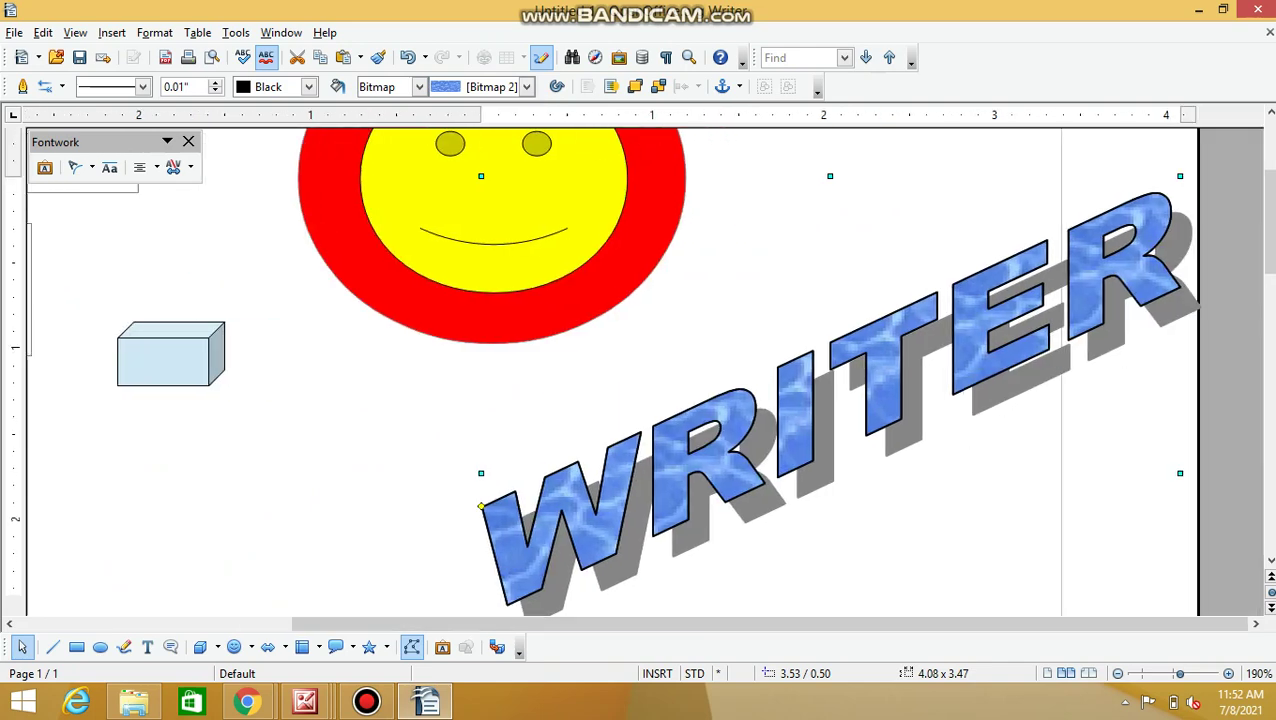
drag(1180, 176, 834, 316)
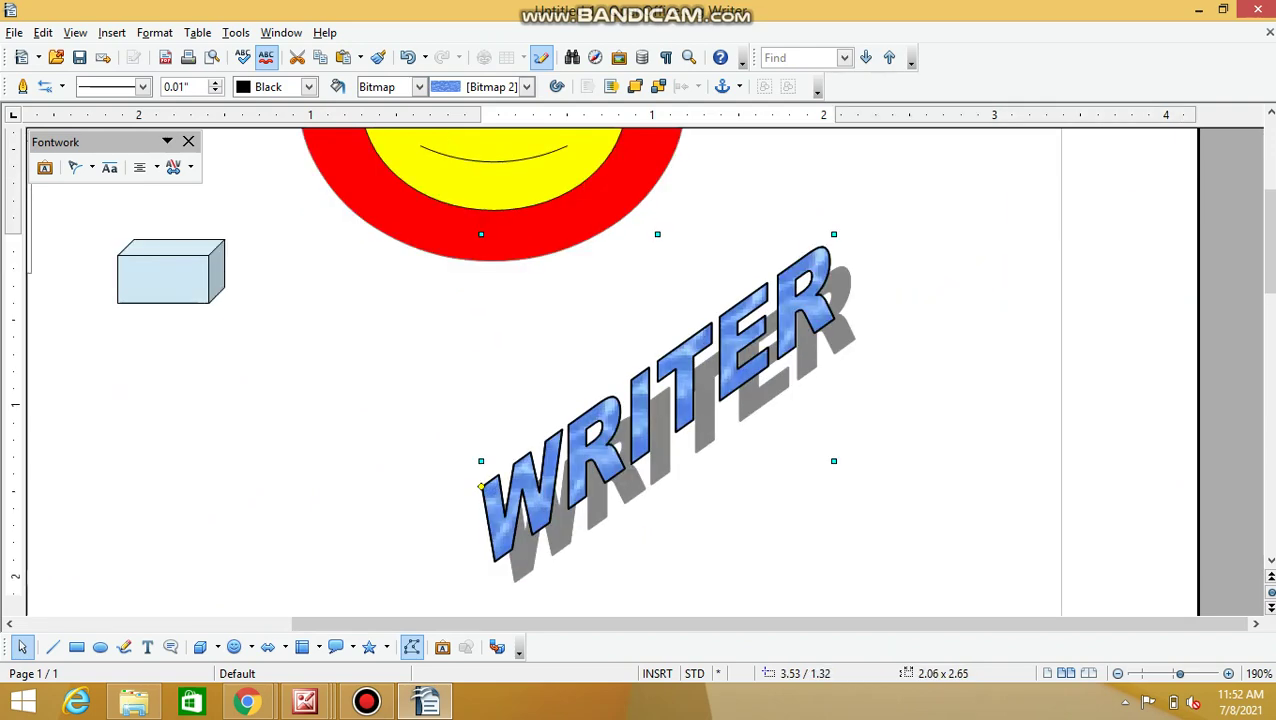
Change the Fontwork text to "CLASS X".
double_click(657, 441)
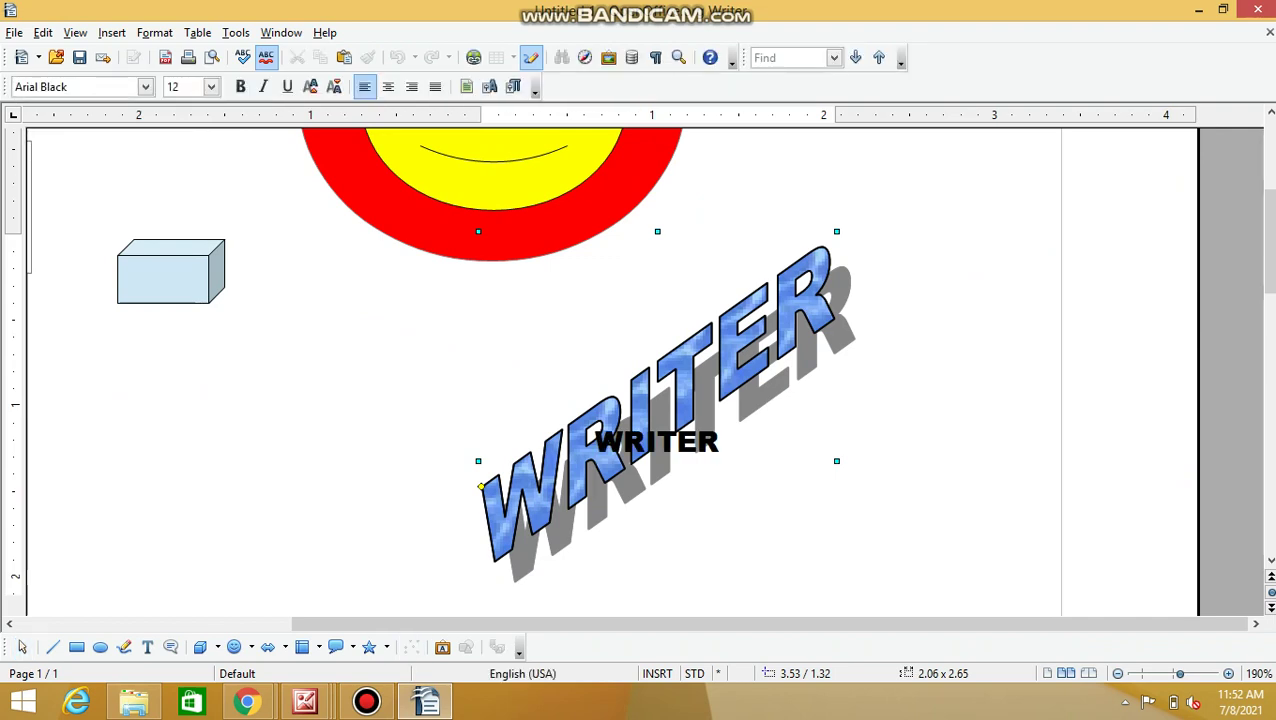
key(BackSpace)
key(BackSpace)
key(BackSpace)
key(BackSpace)
key(BackSpace)
key(BackSpace)
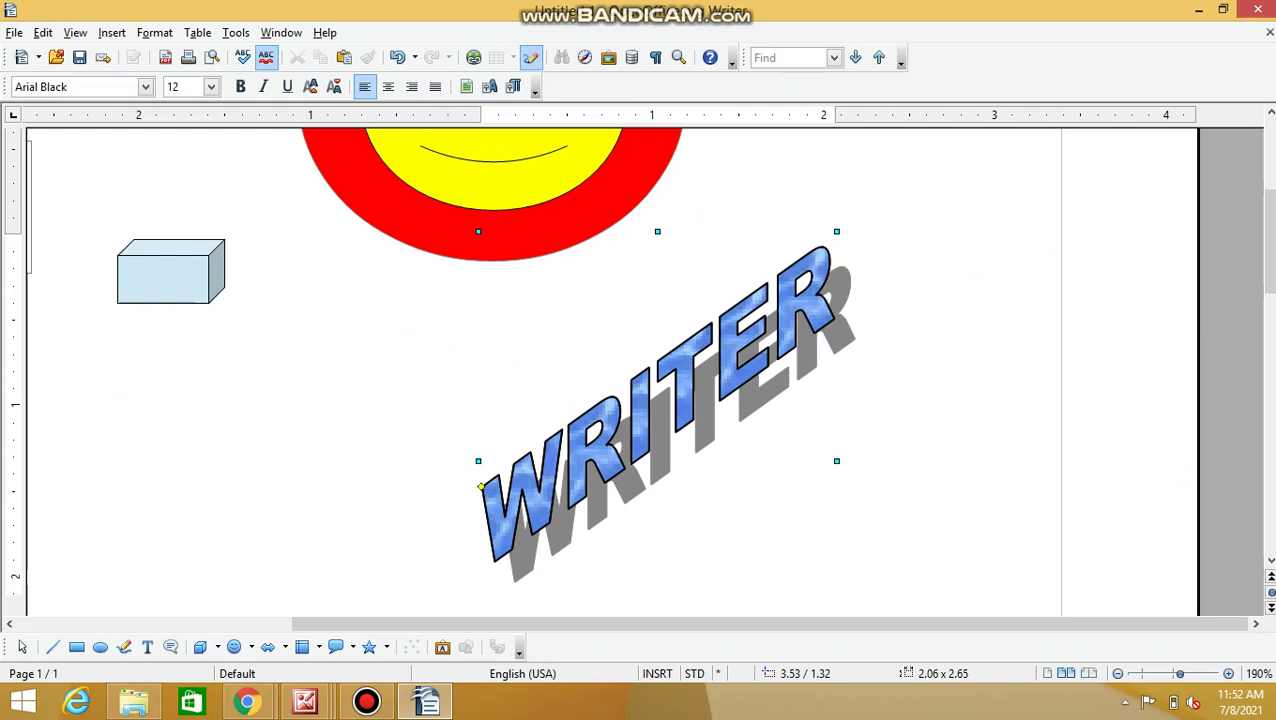
text(CLA)
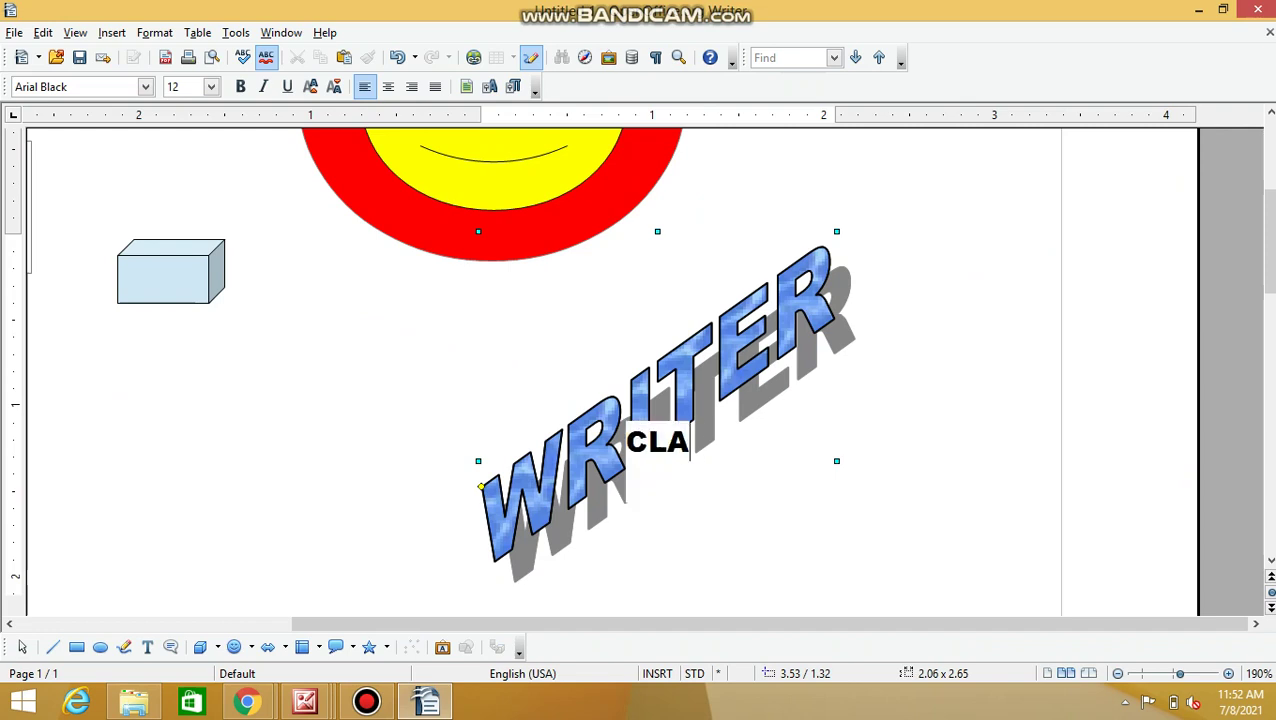
text(SS X)
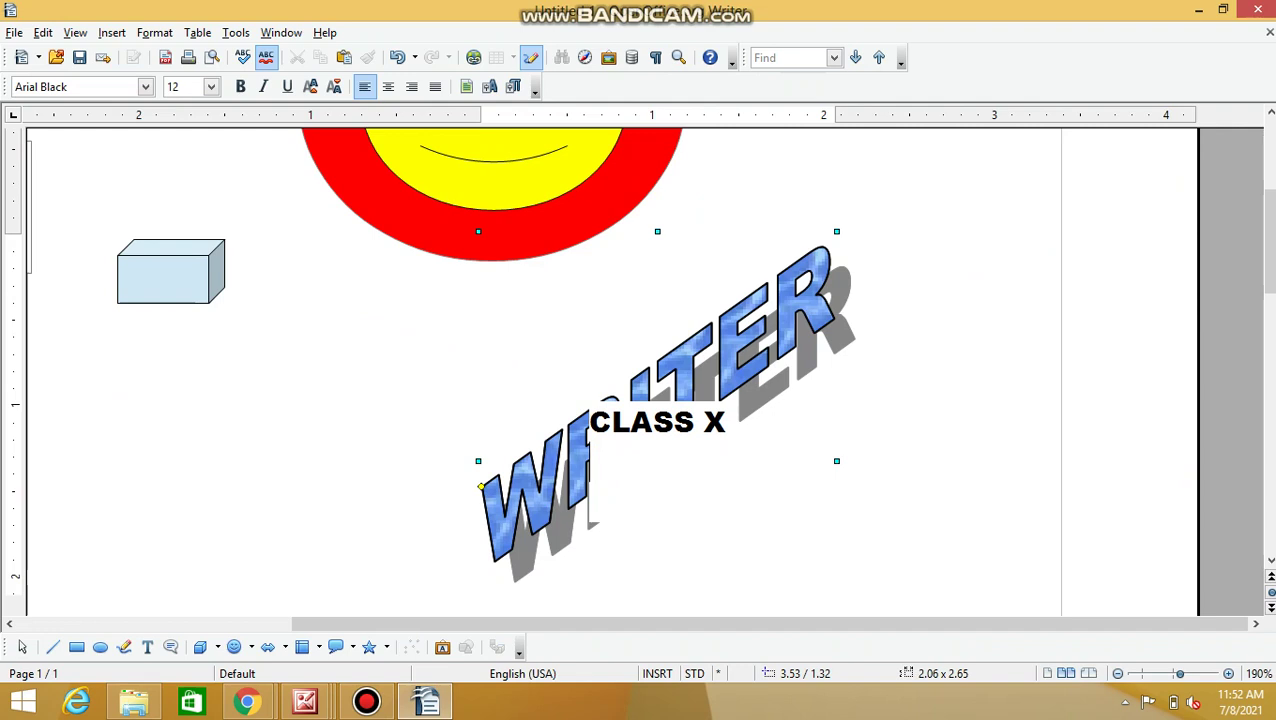
key(Escape)
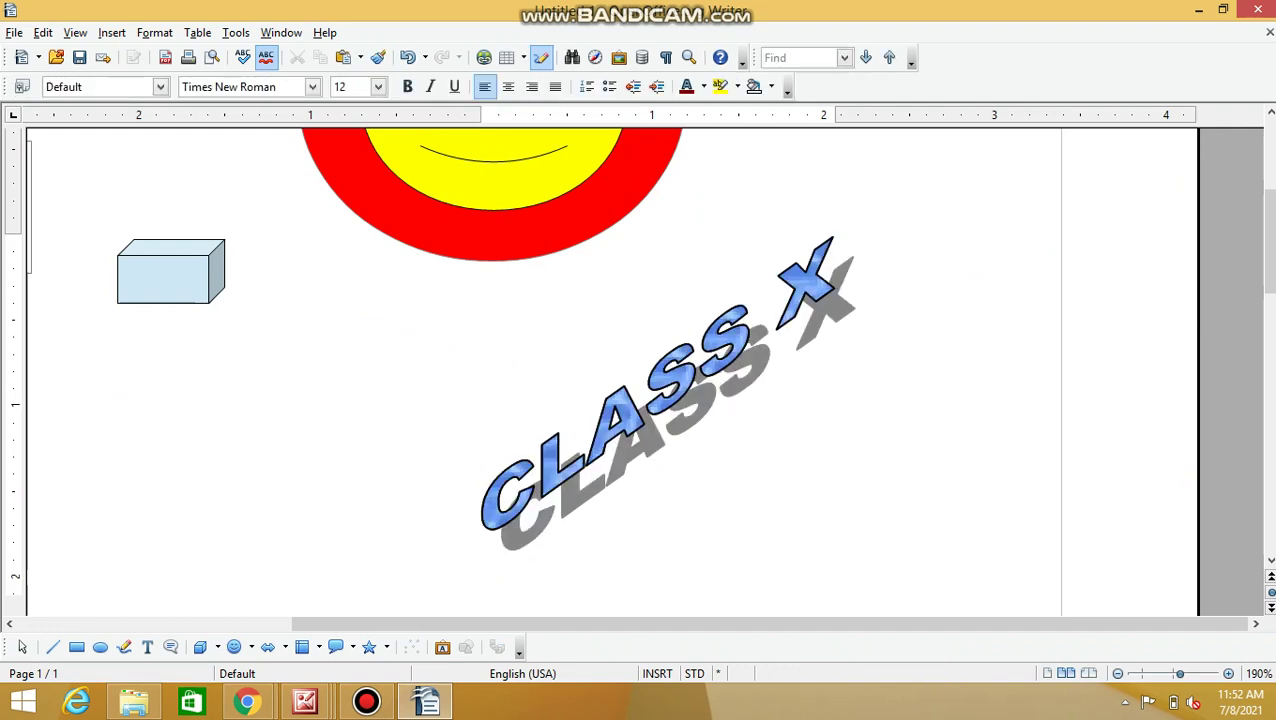
Fill the "CLASS X" Fontwork with the Coarse grained bitmap.
right_click(712, 366)
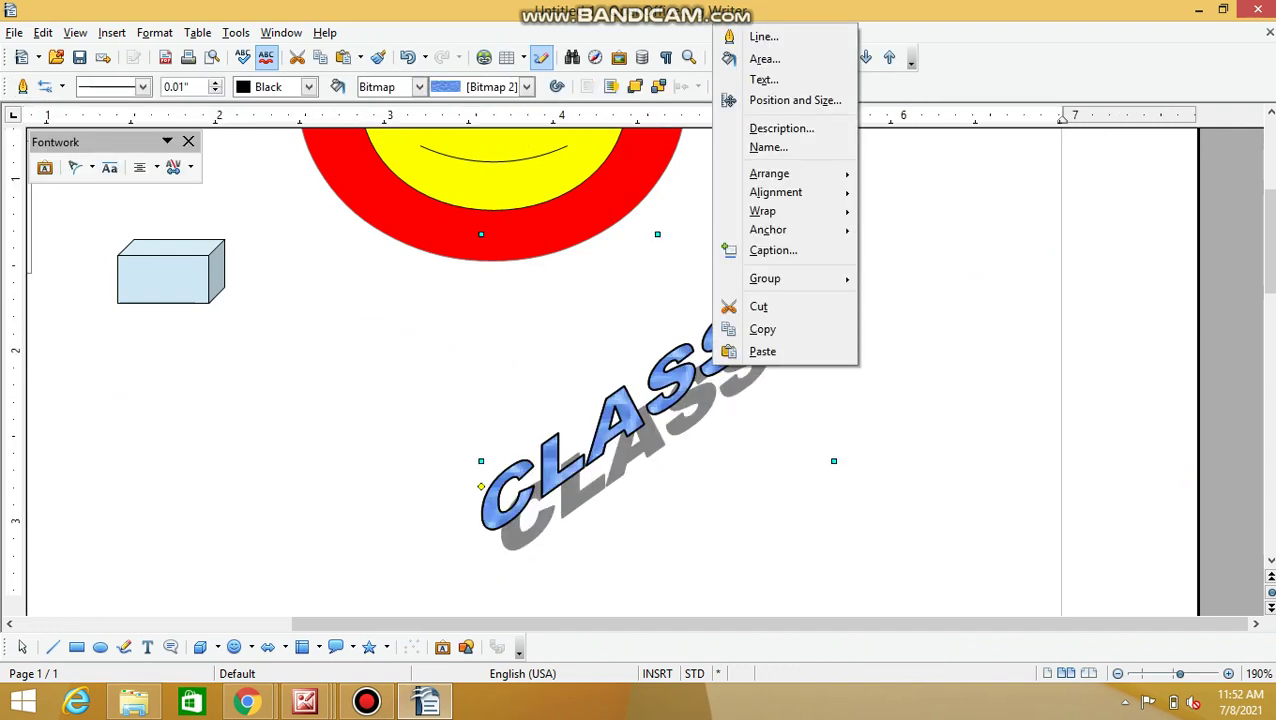
click(764, 59)
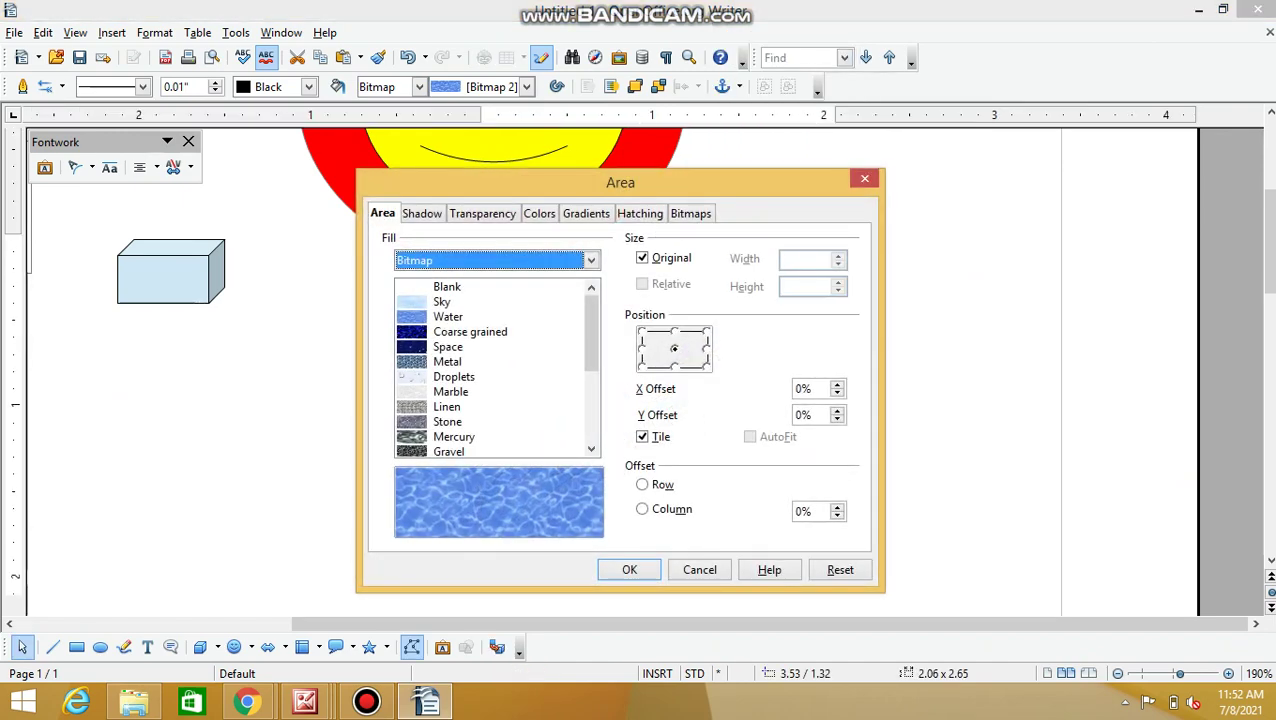
click(470, 331)
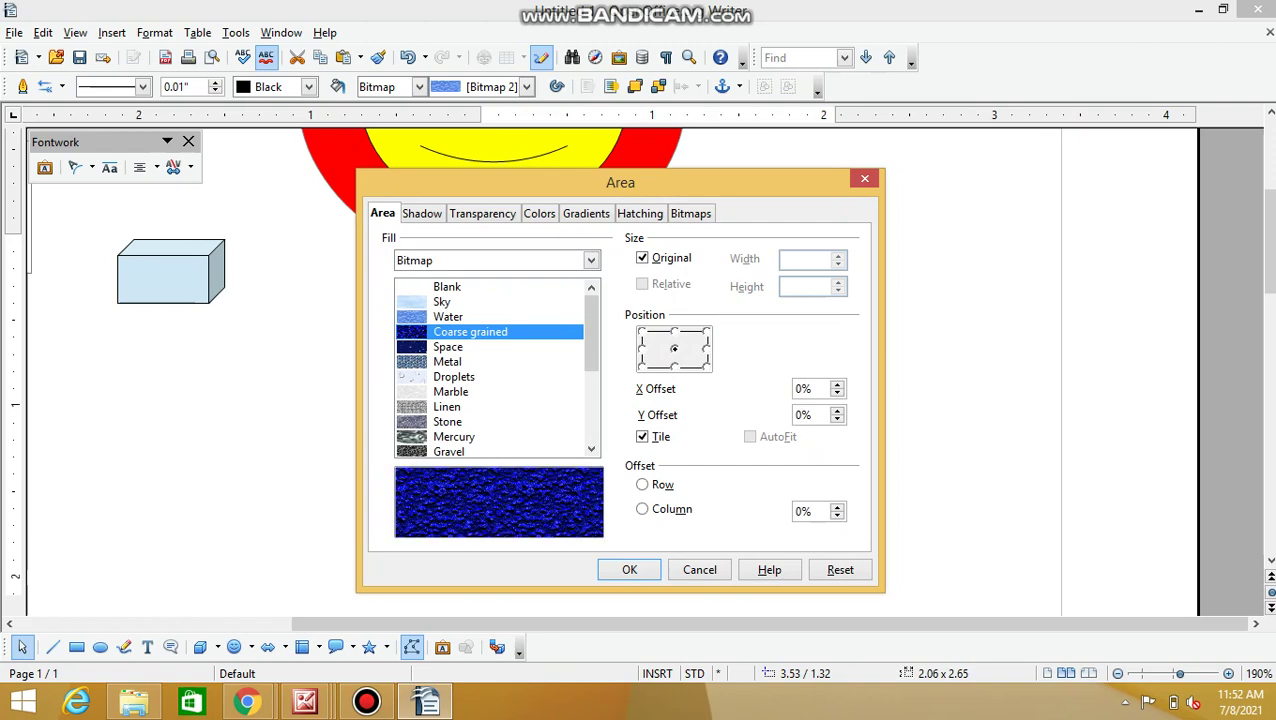
key(Return)
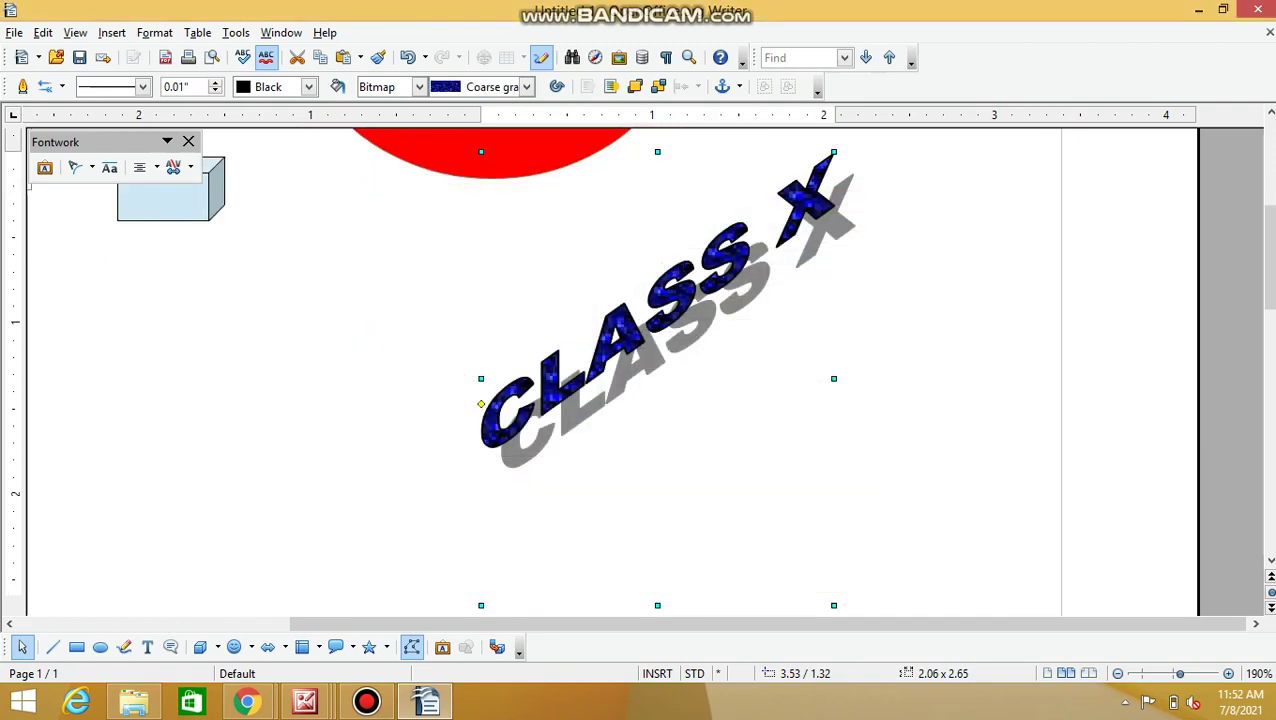
right_click(689, 288)
click(739, 343)
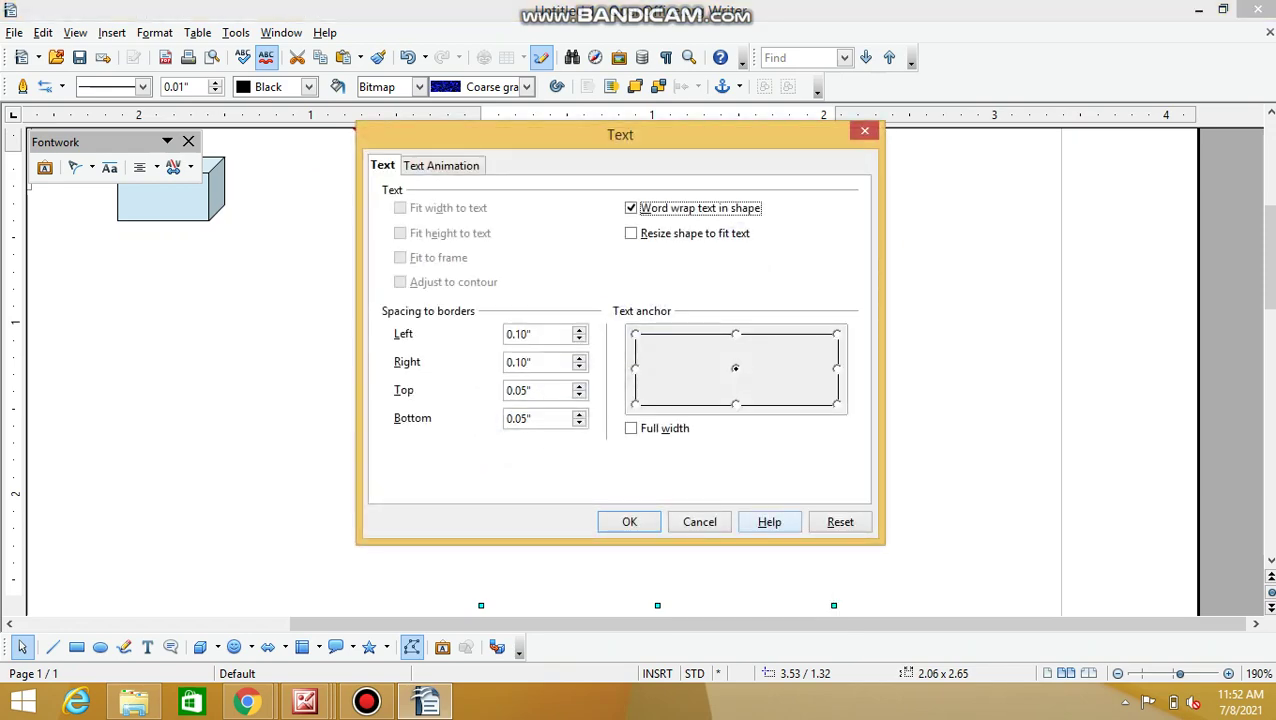
click(699, 521)
Change the "CLASS X" Fontwork's bitmap fill to Brownstone and deselect the object.
right_click(681, 286)
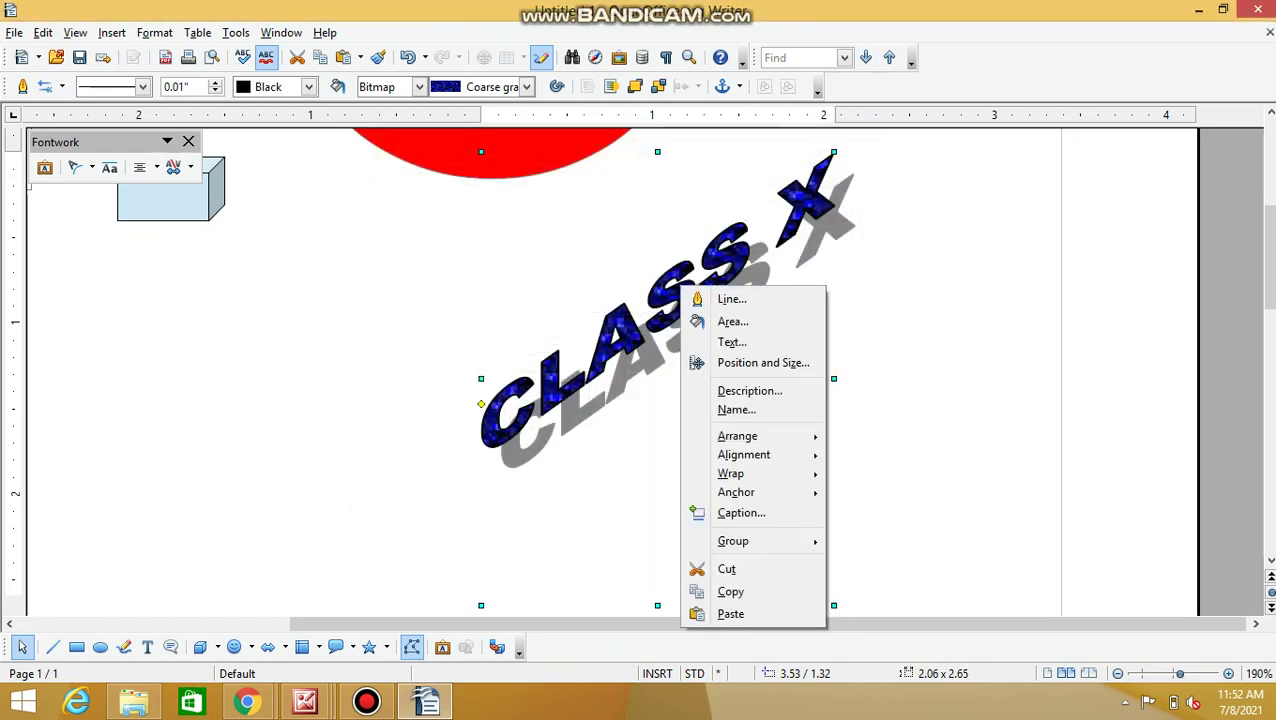
click(733, 321)
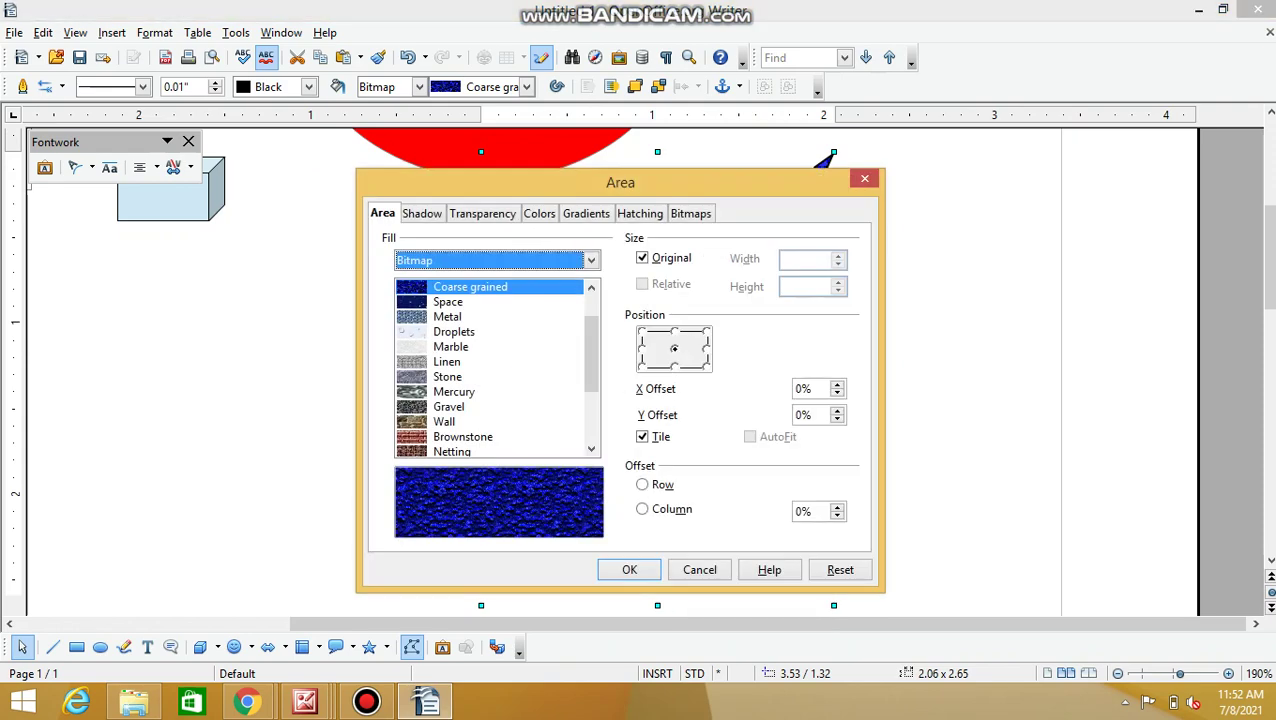
click(454, 331)
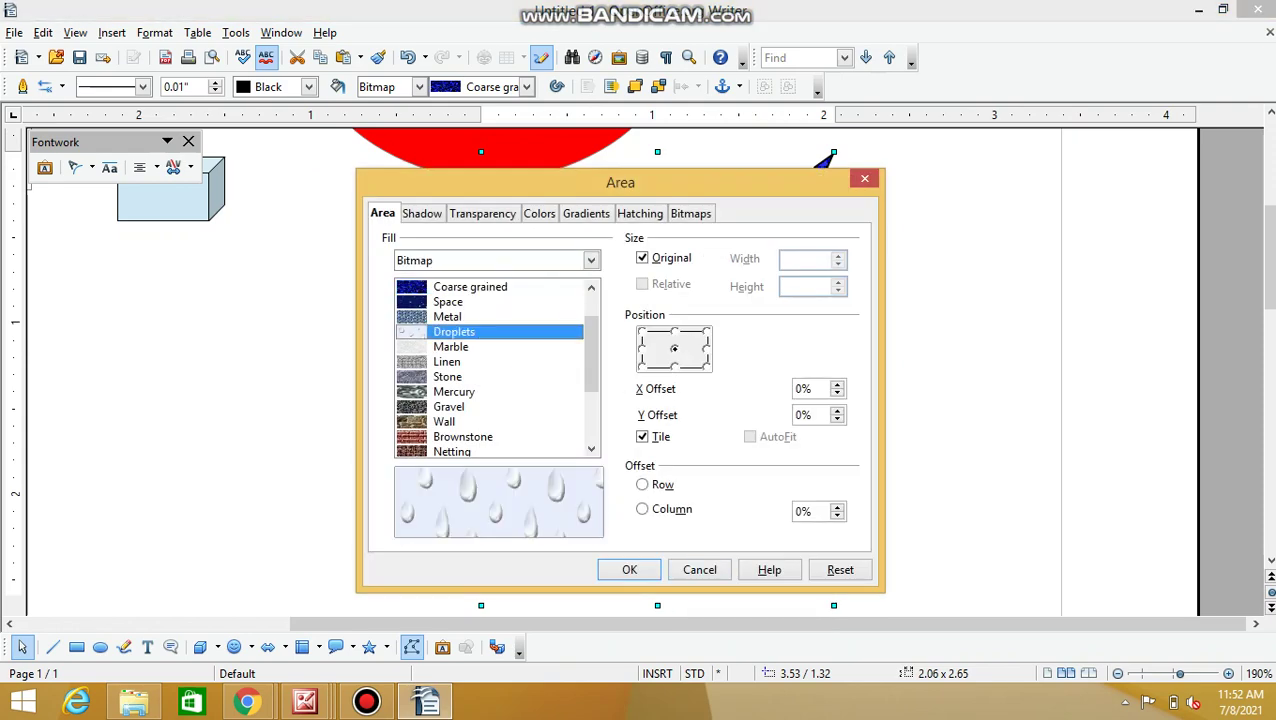
click(463, 436)
click(629, 569)
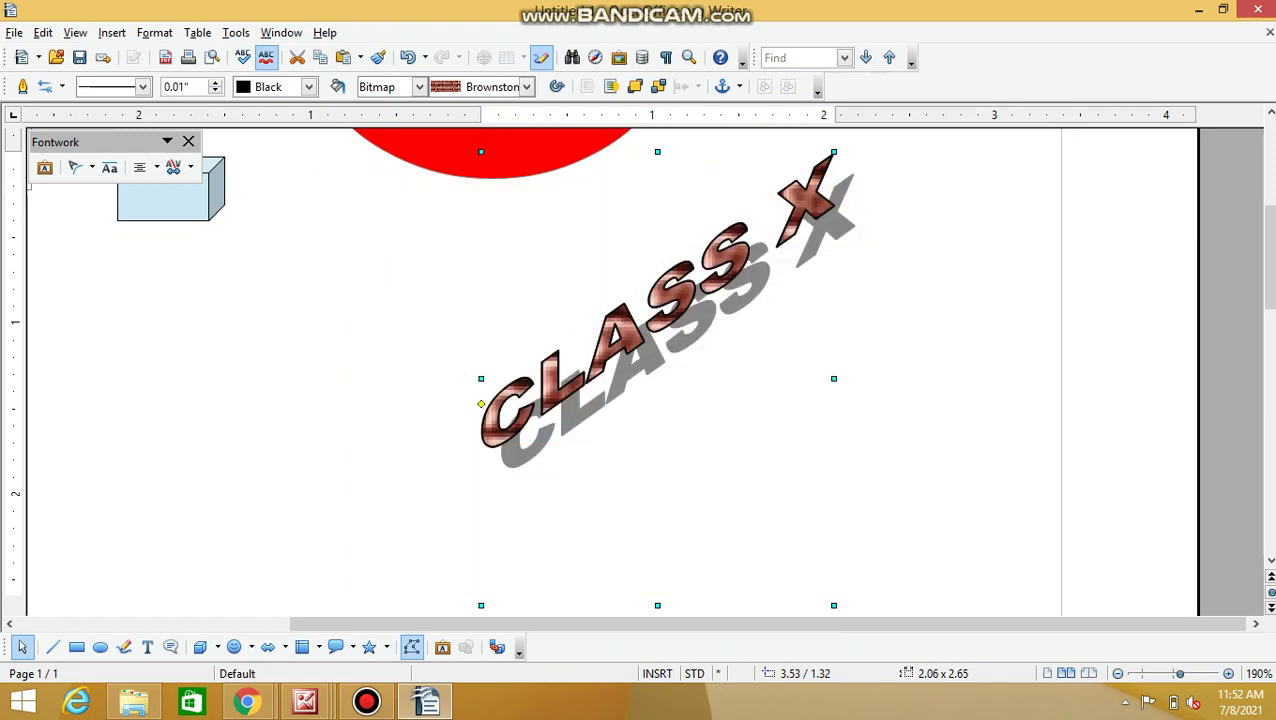
key(Escape)
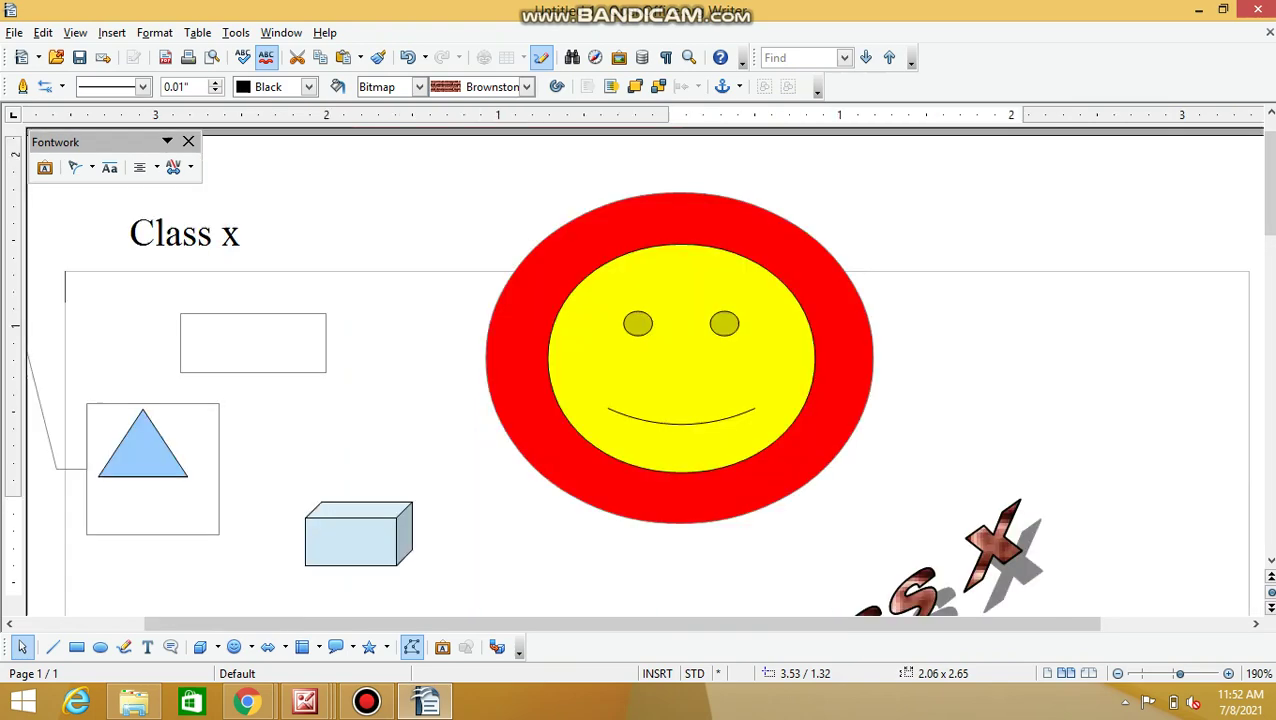
scroll(637, 371, down, 2)
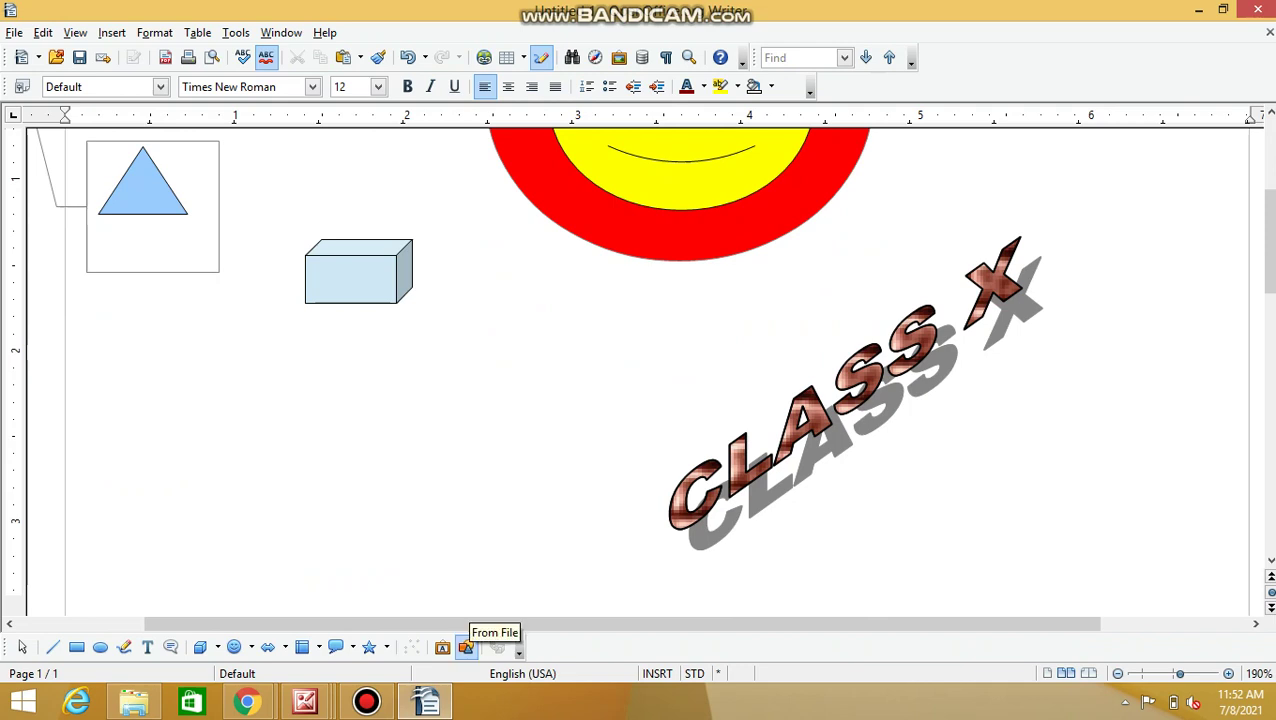
click(466, 647)
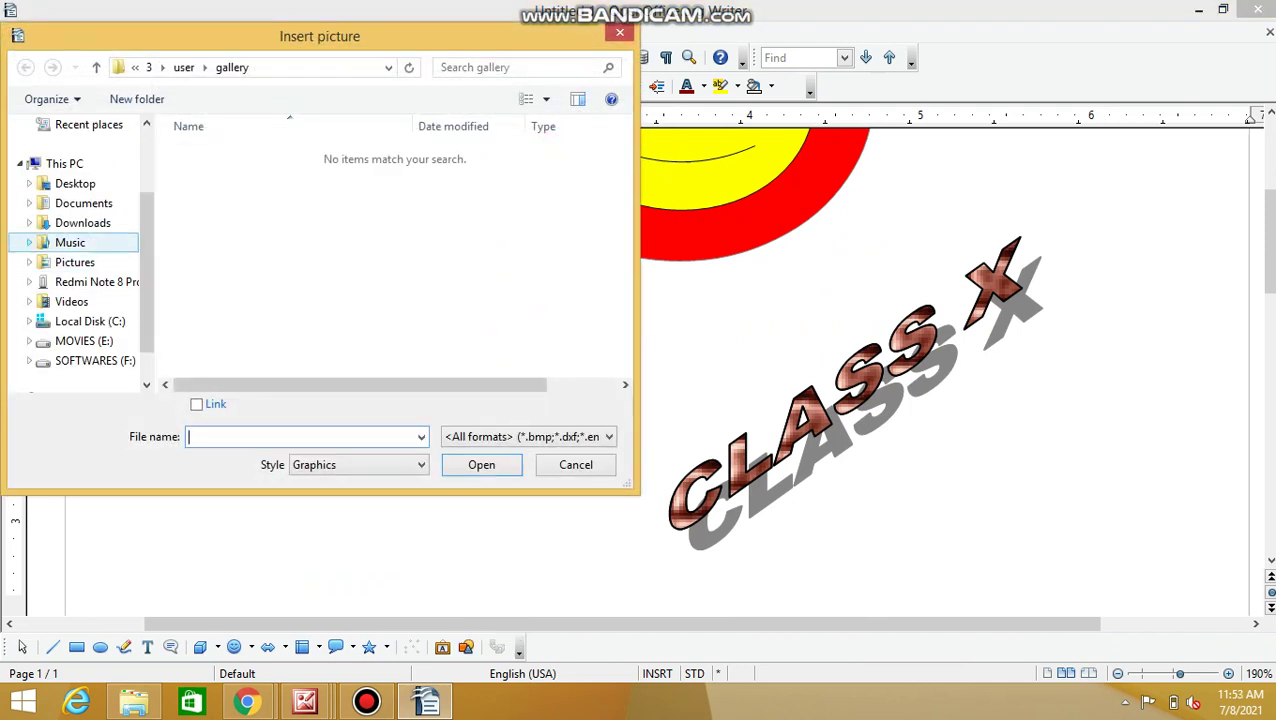
click(74, 262)
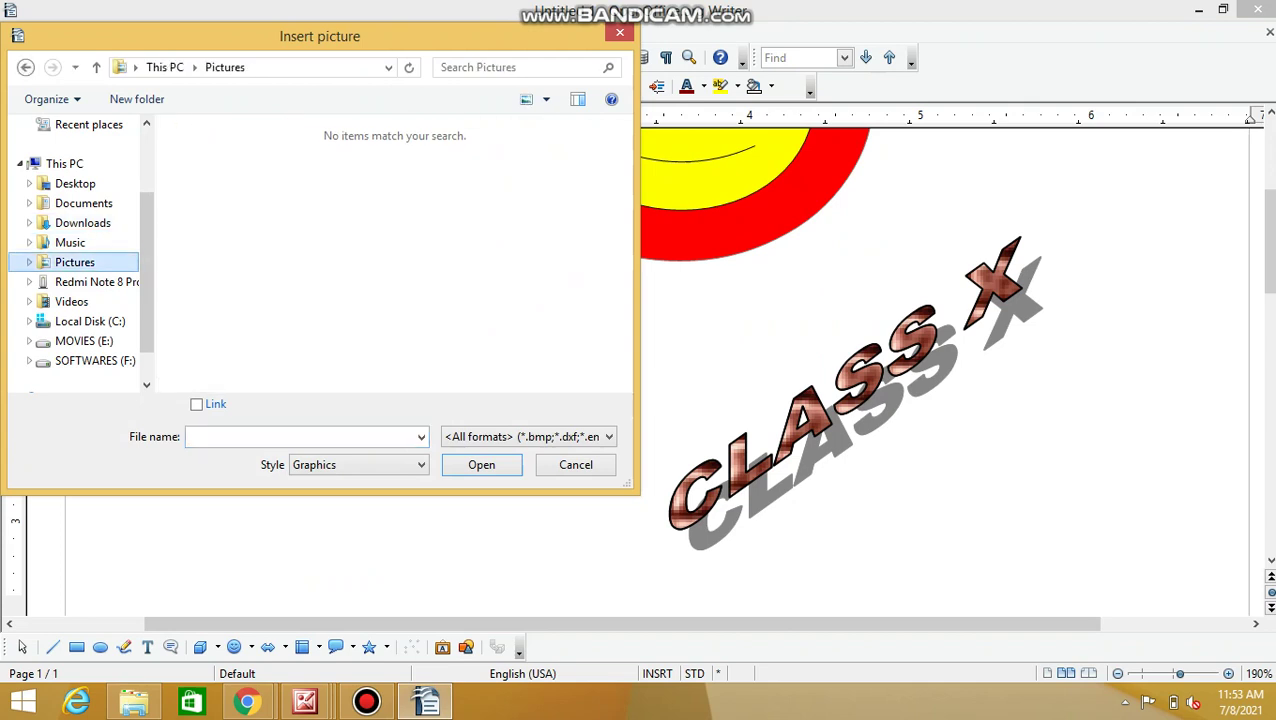
click(84, 203)
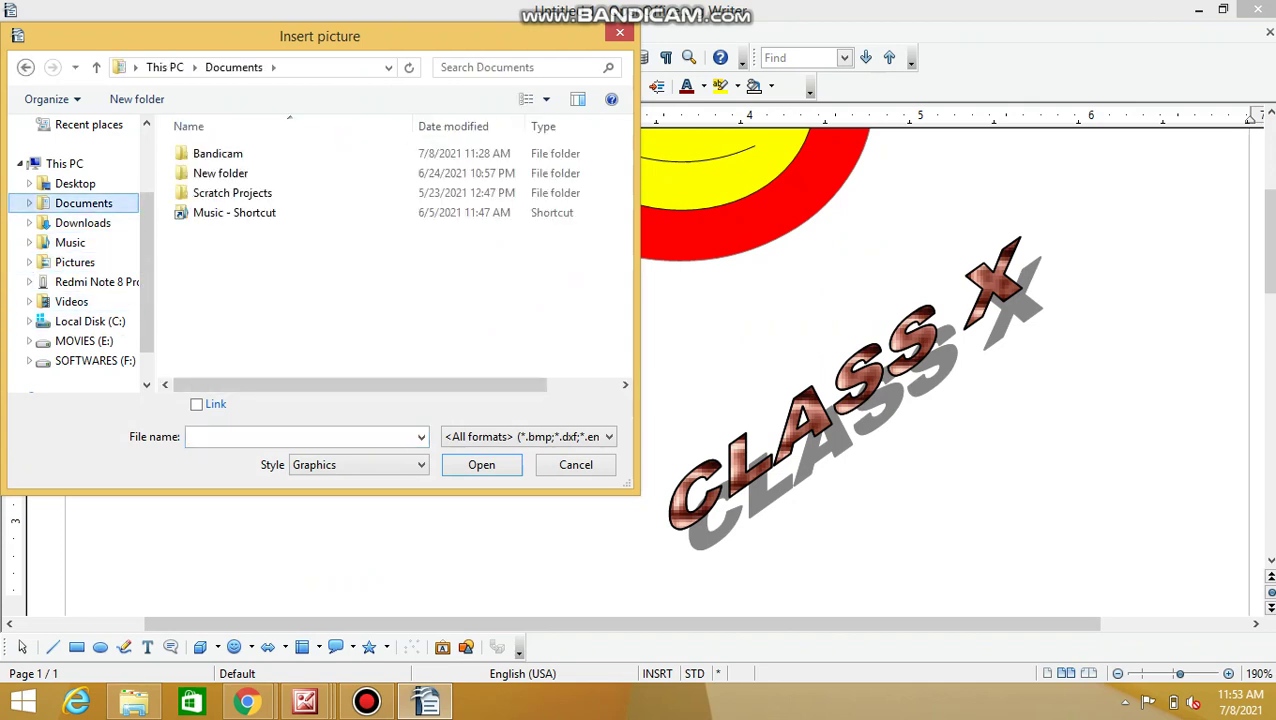
click(82, 222)
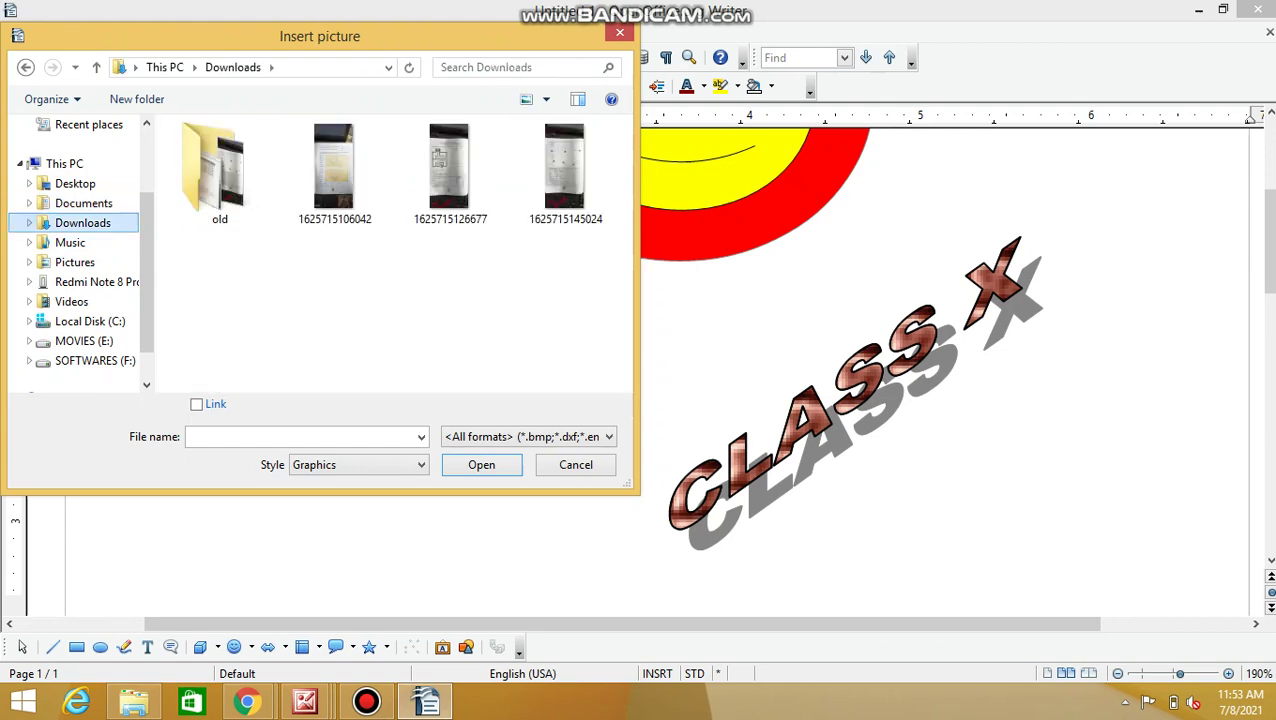
double_click(219, 170)
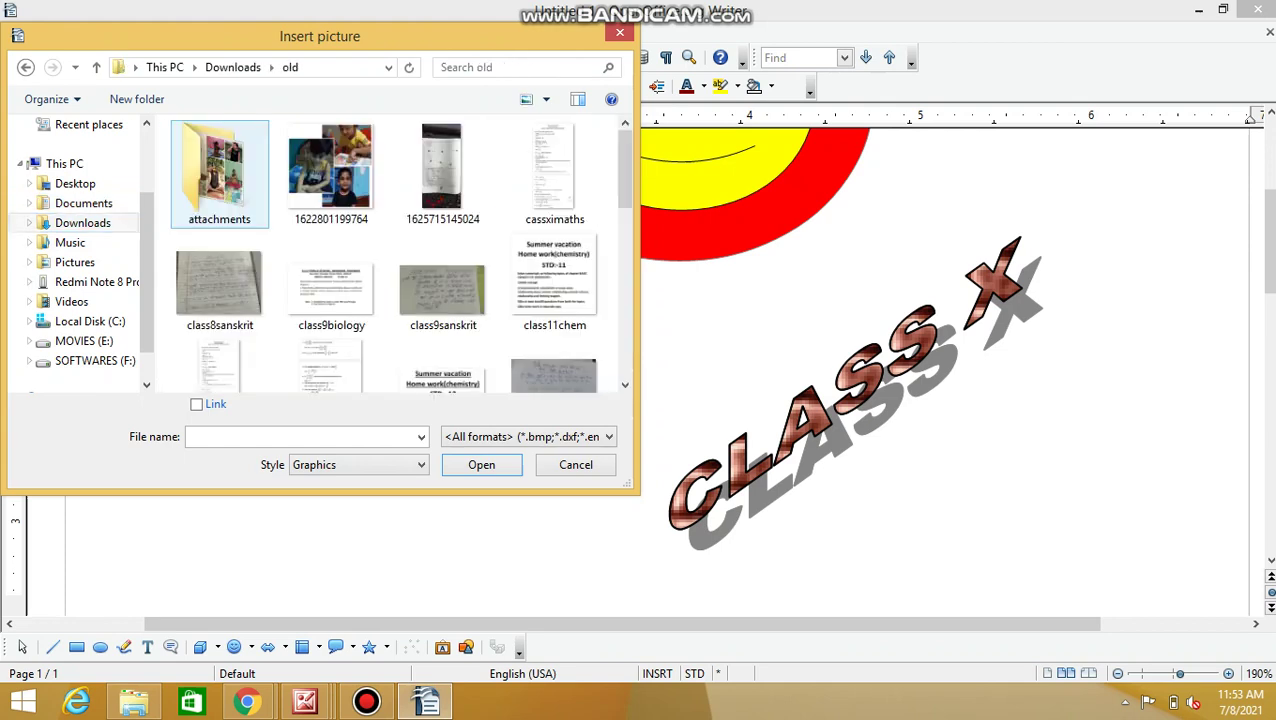
click(331, 175)
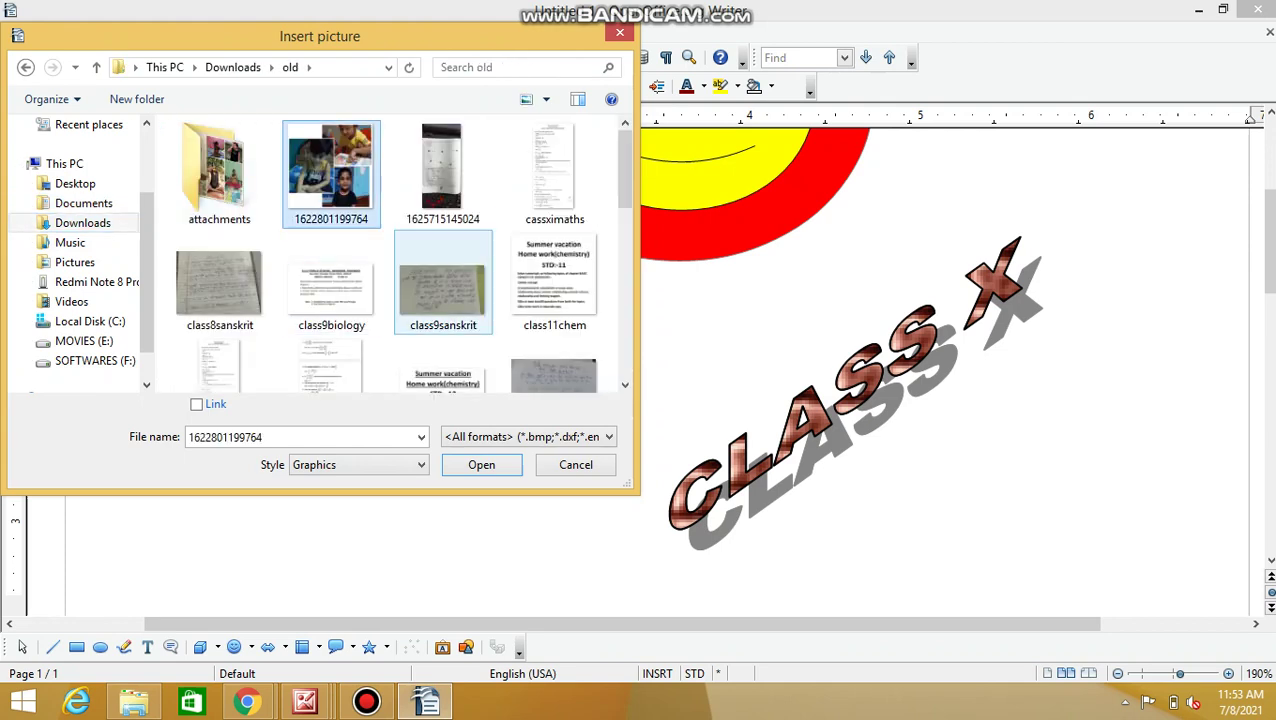
click(481, 464)
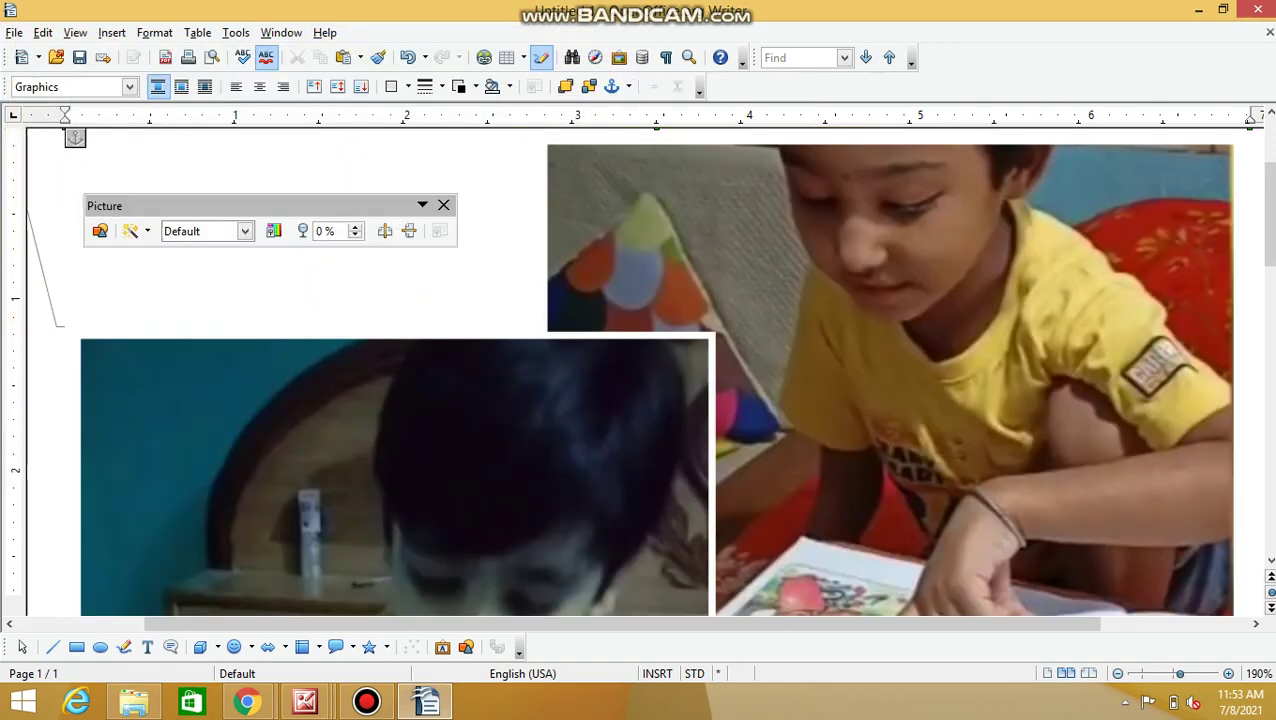
Look over the inserted photo collage from top to bottom and remove it from the page.
scroll(640, 370, down, 12)
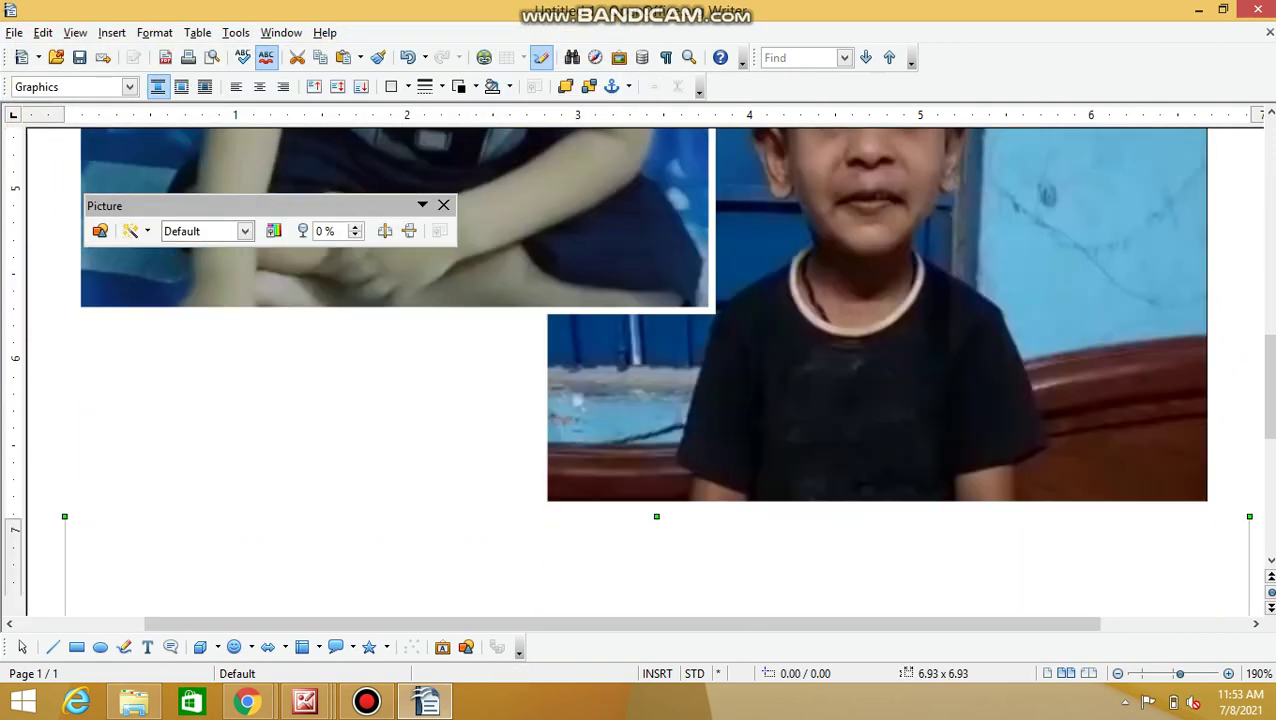
scroll(640, 370, up, 8)
scroll(640, 370, up, 5)
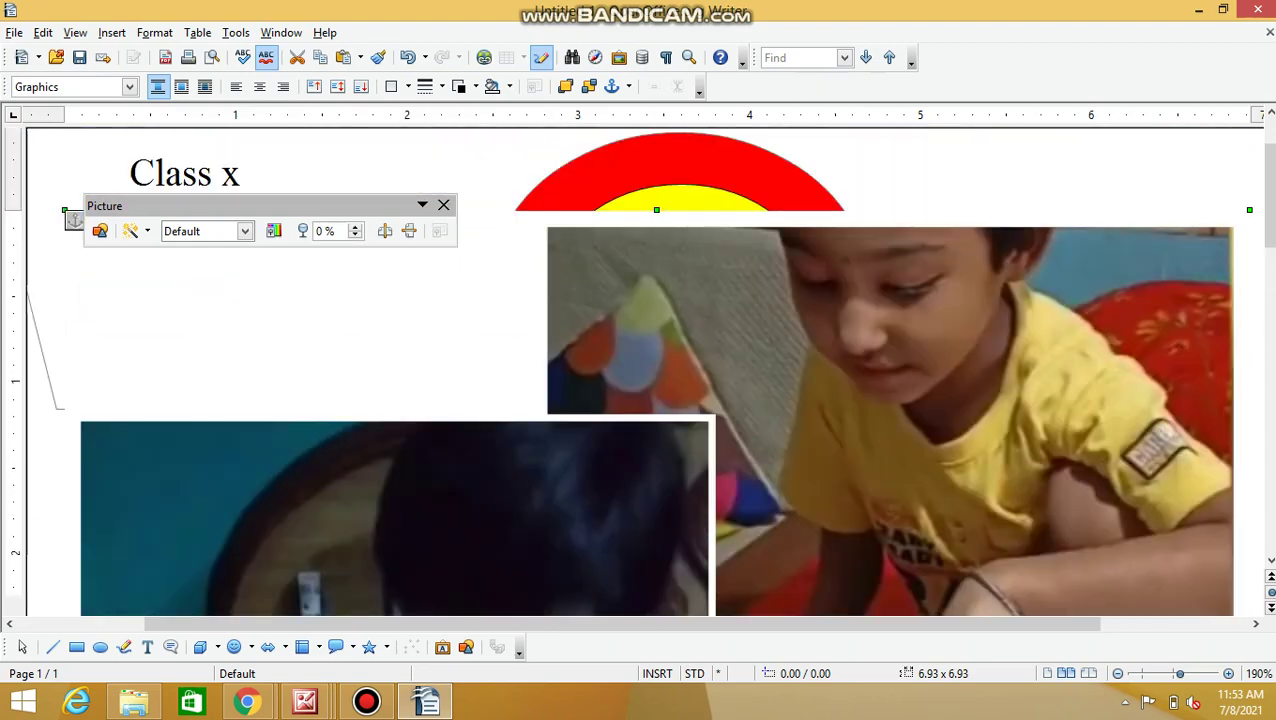
scroll(640, 370, down, 4)
scroll(640, 370, down, 8)
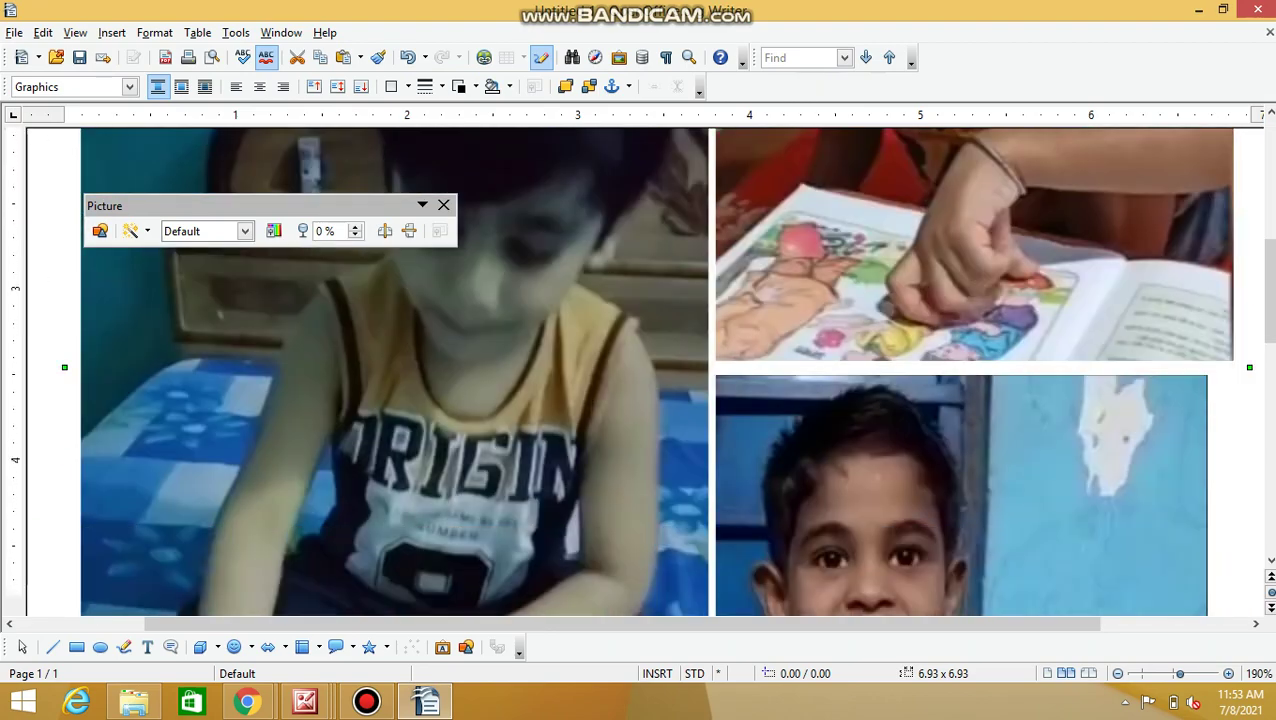
scroll(640, 370, up, 8)
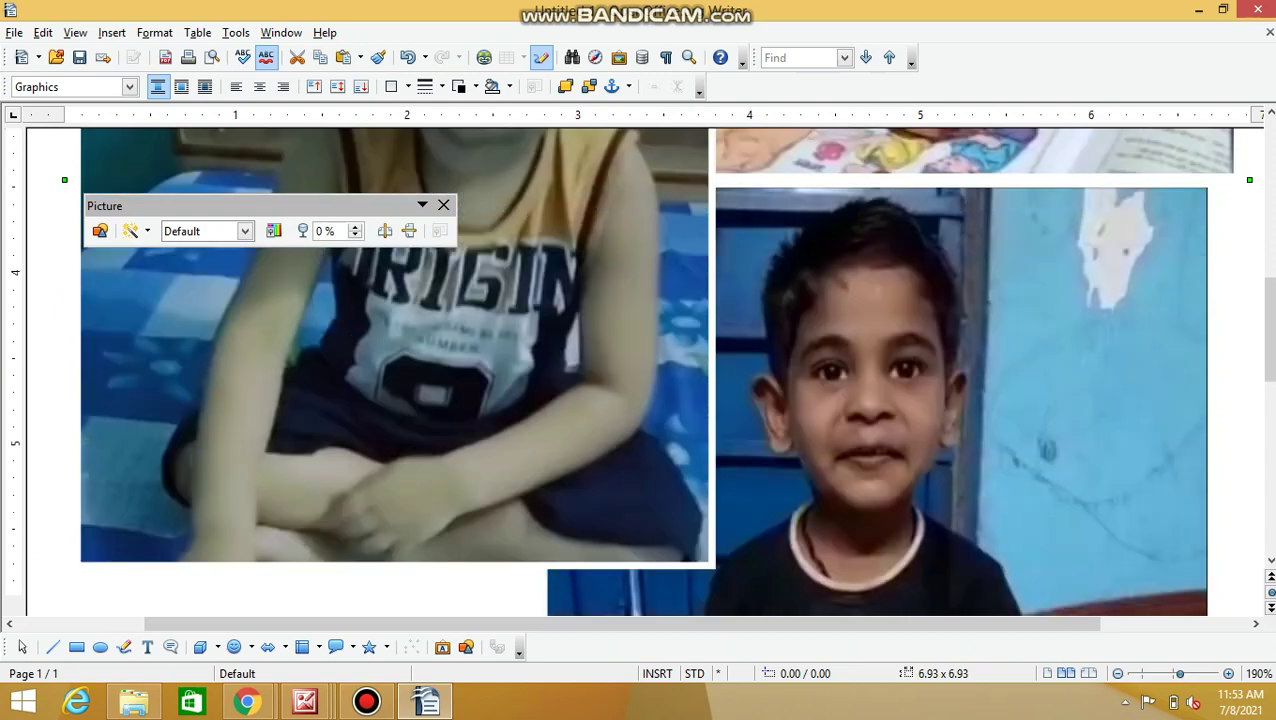
scroll(640, 370, up, 2)
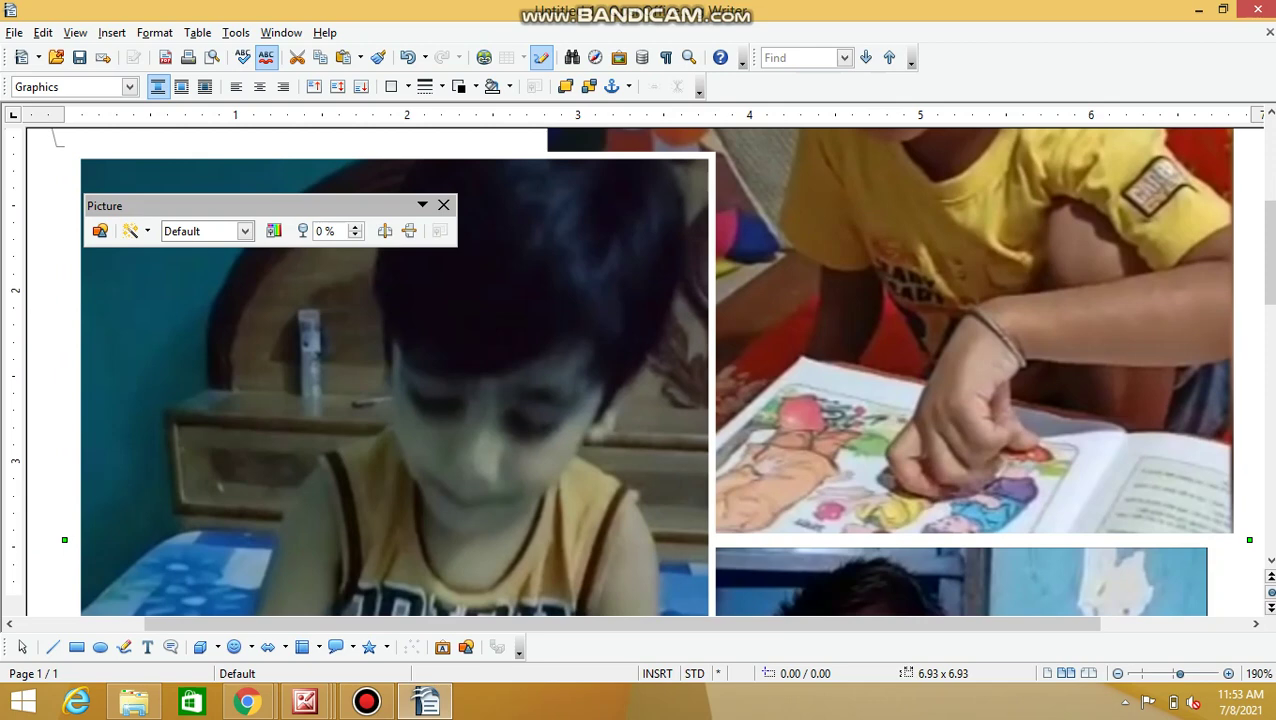
key(Escape)
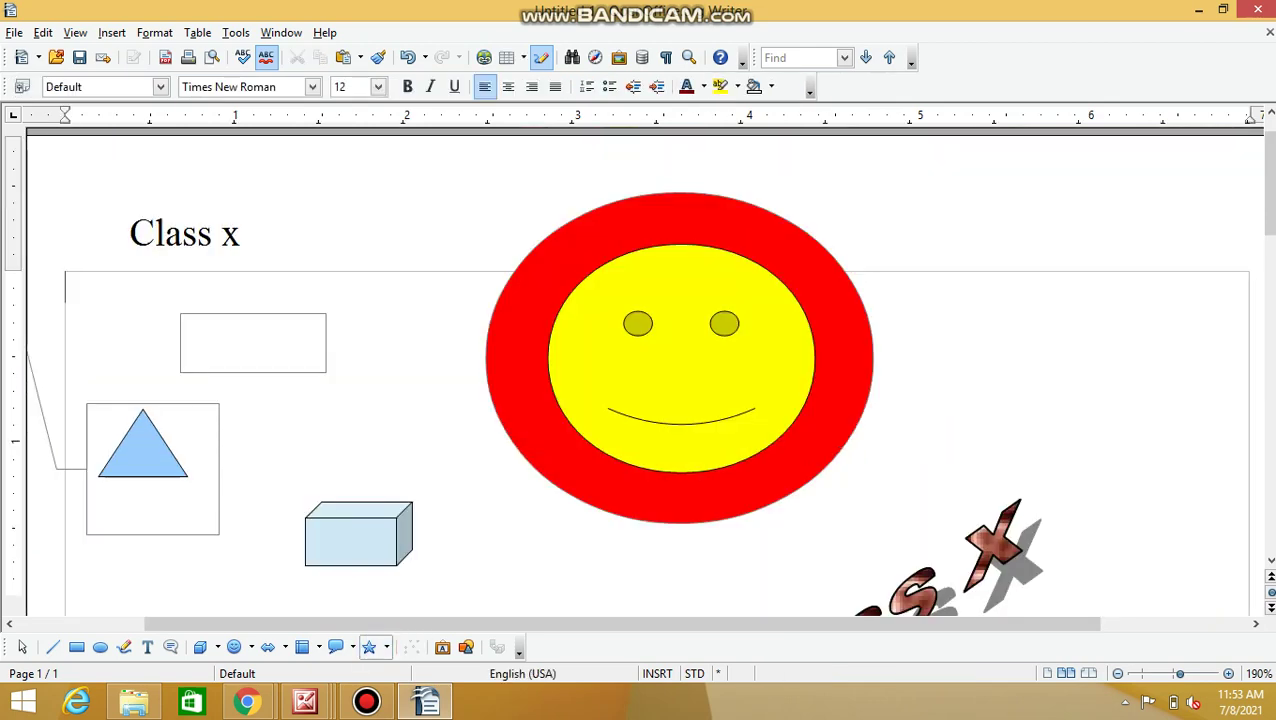
Draw two five-pointed stars near the cube, one about 0.61 by 0.45 inches above it and a smaller one beside it.
click(386, 647)
click(421, 579)
drag(382, 418, 485, 493)
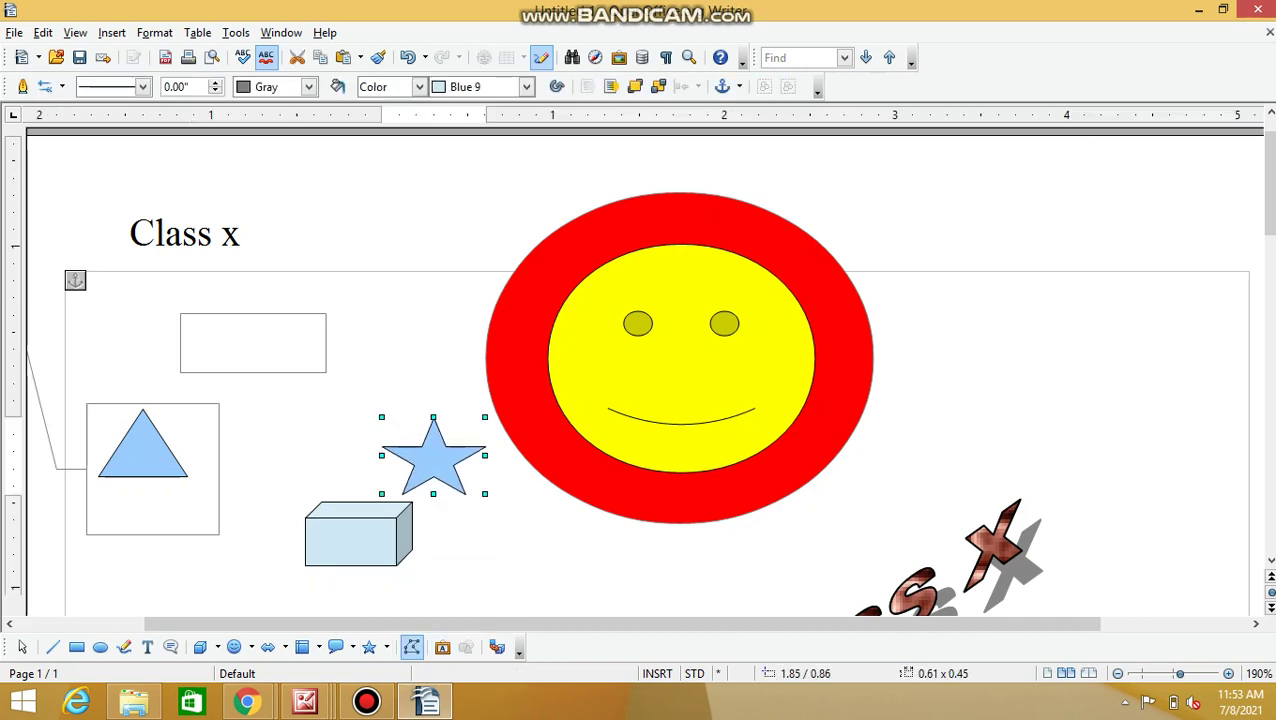
drag(436, 547, 515, 585)
click(65, 286)
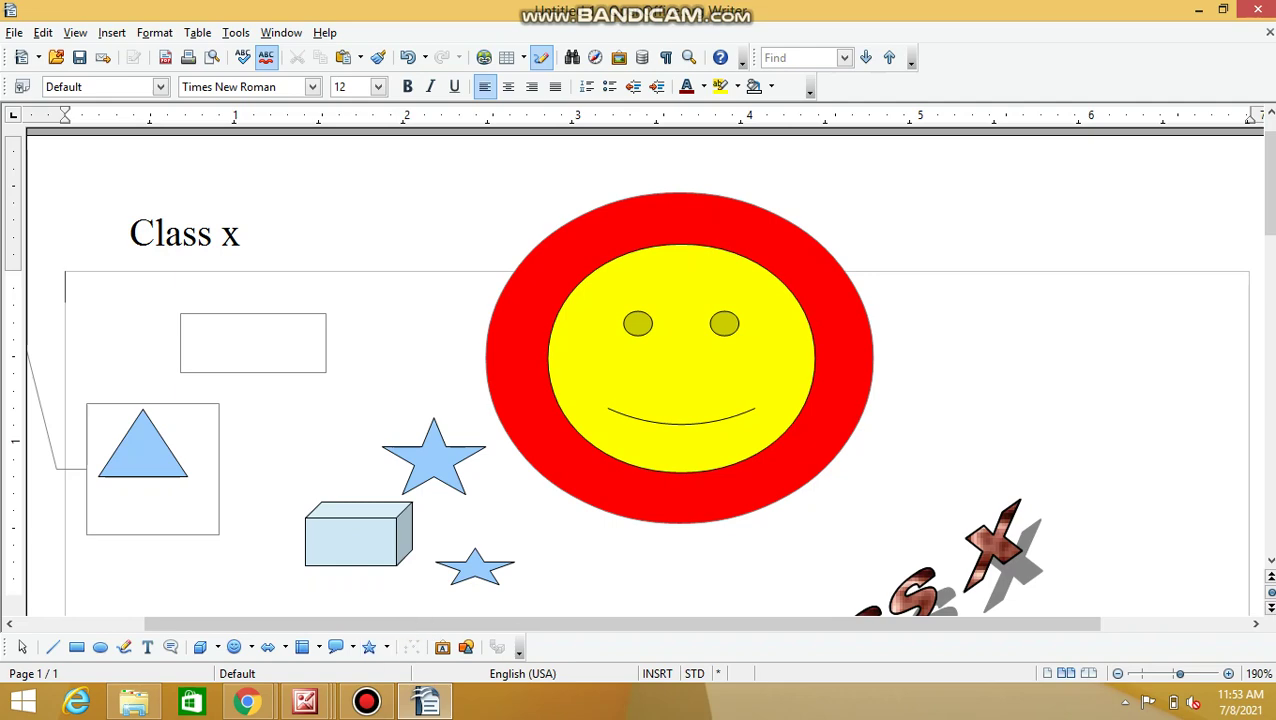
click(466, 647)
click(730, 557)
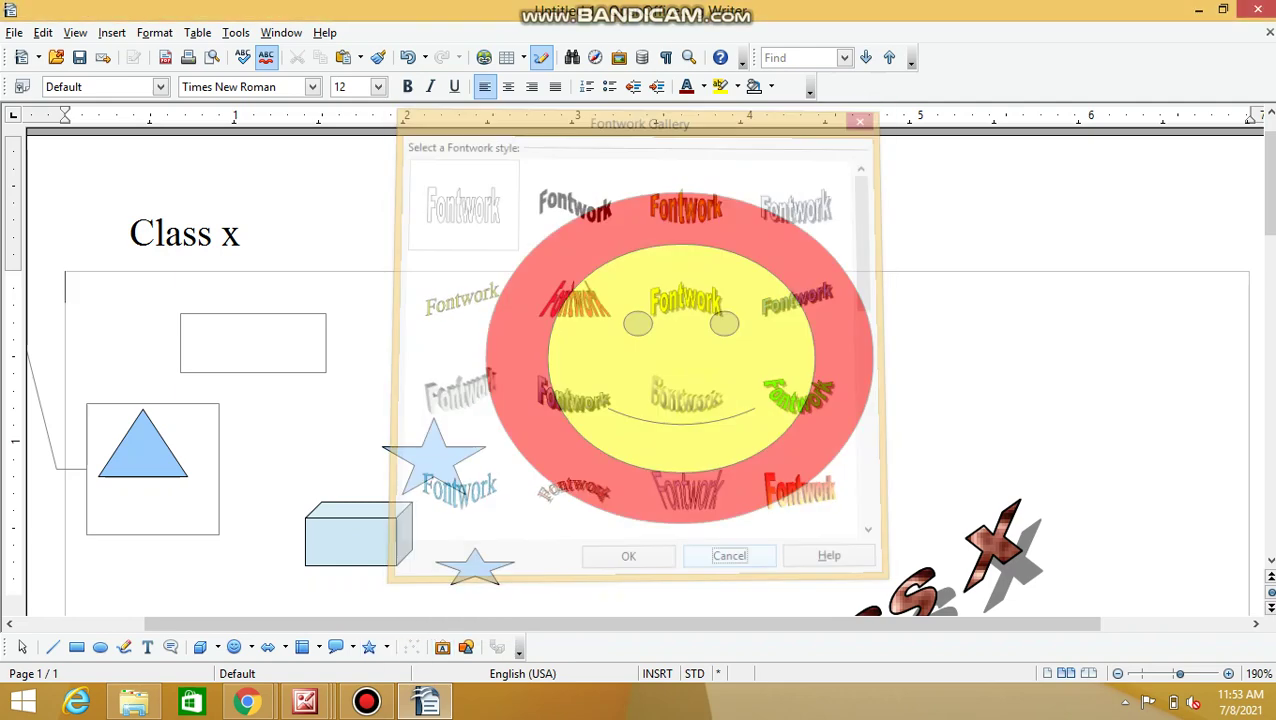
click(366, 700)
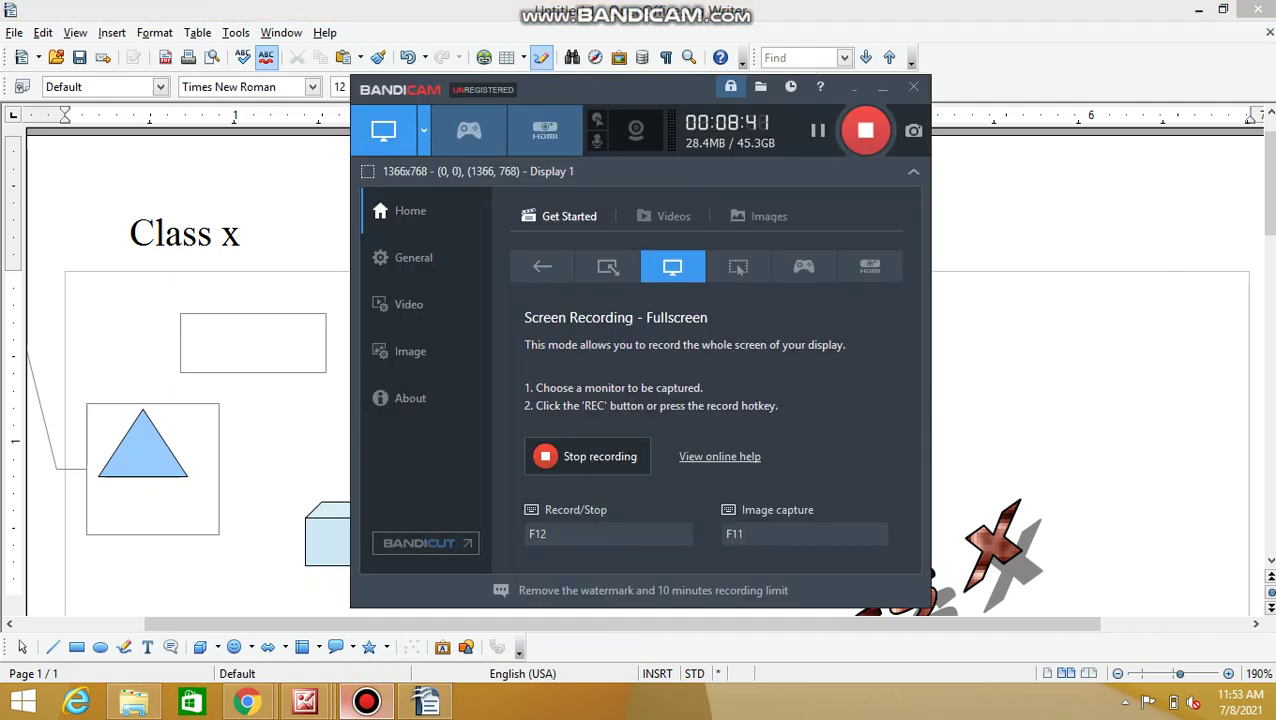
click(881, 87)
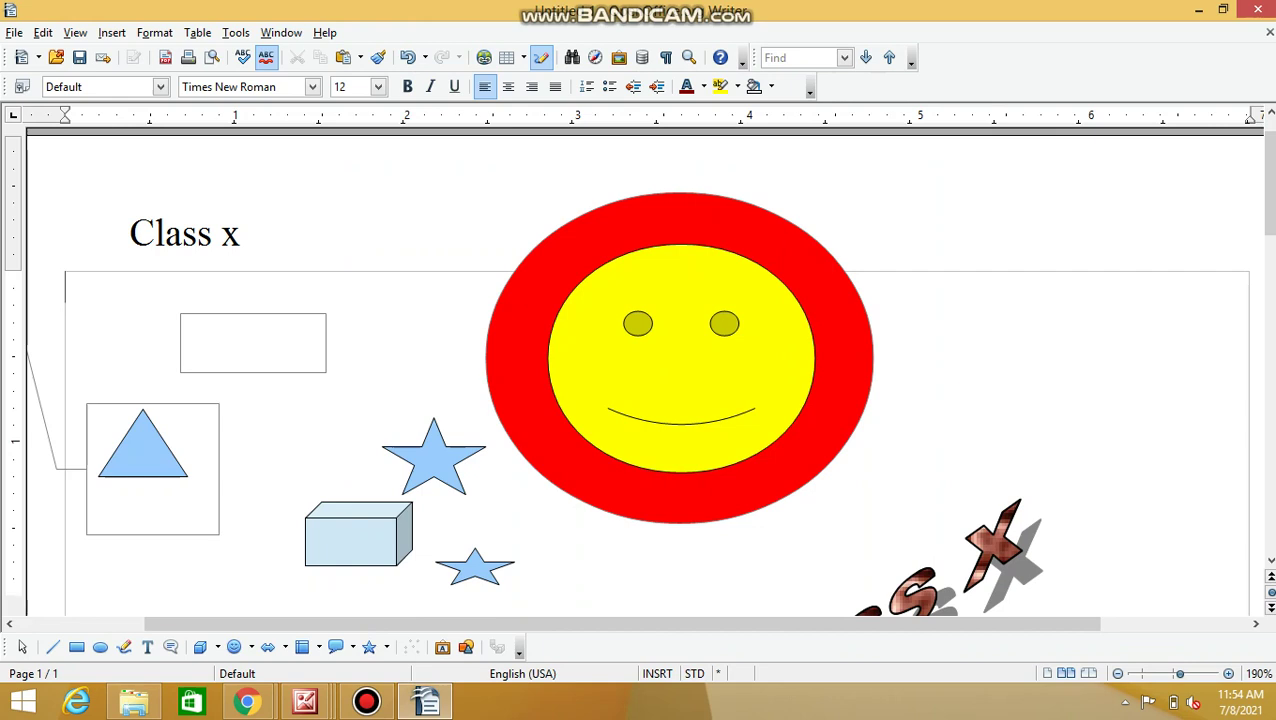
Select the yellow smiley face and review the formatting and arrangement commands available for it.
click(751, 381)
right_click(751, 381)
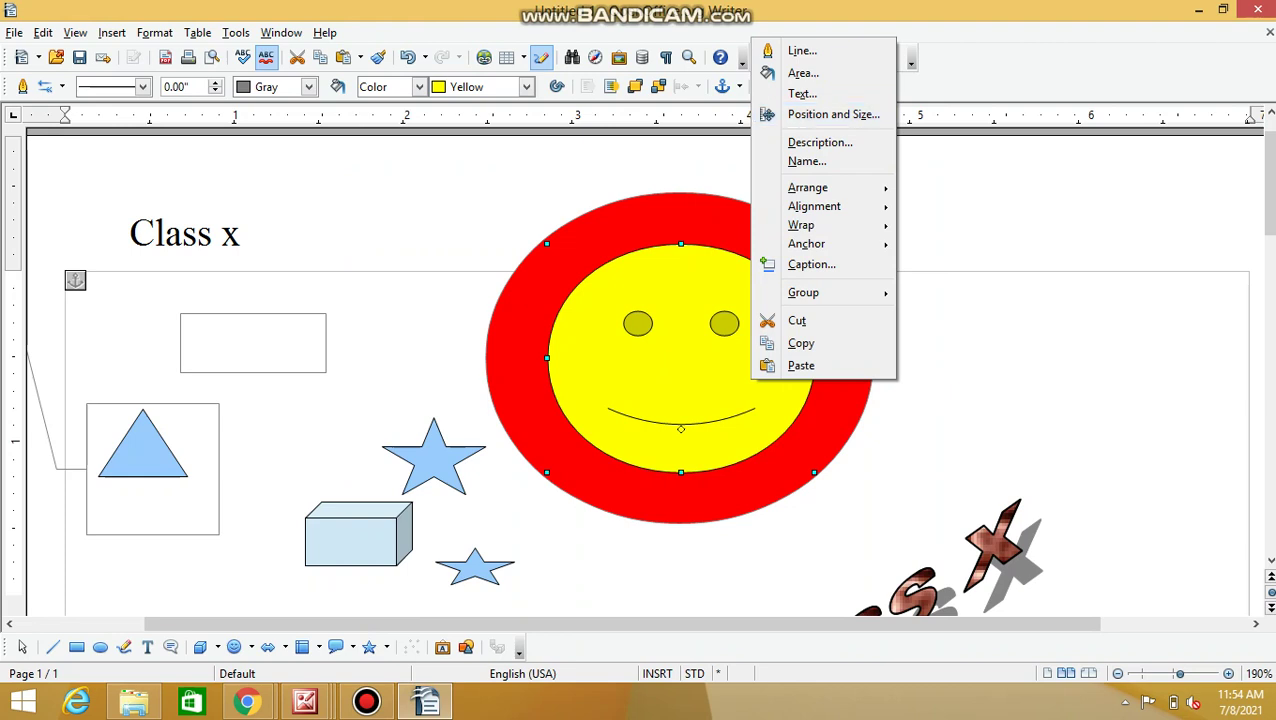
key(Escape)
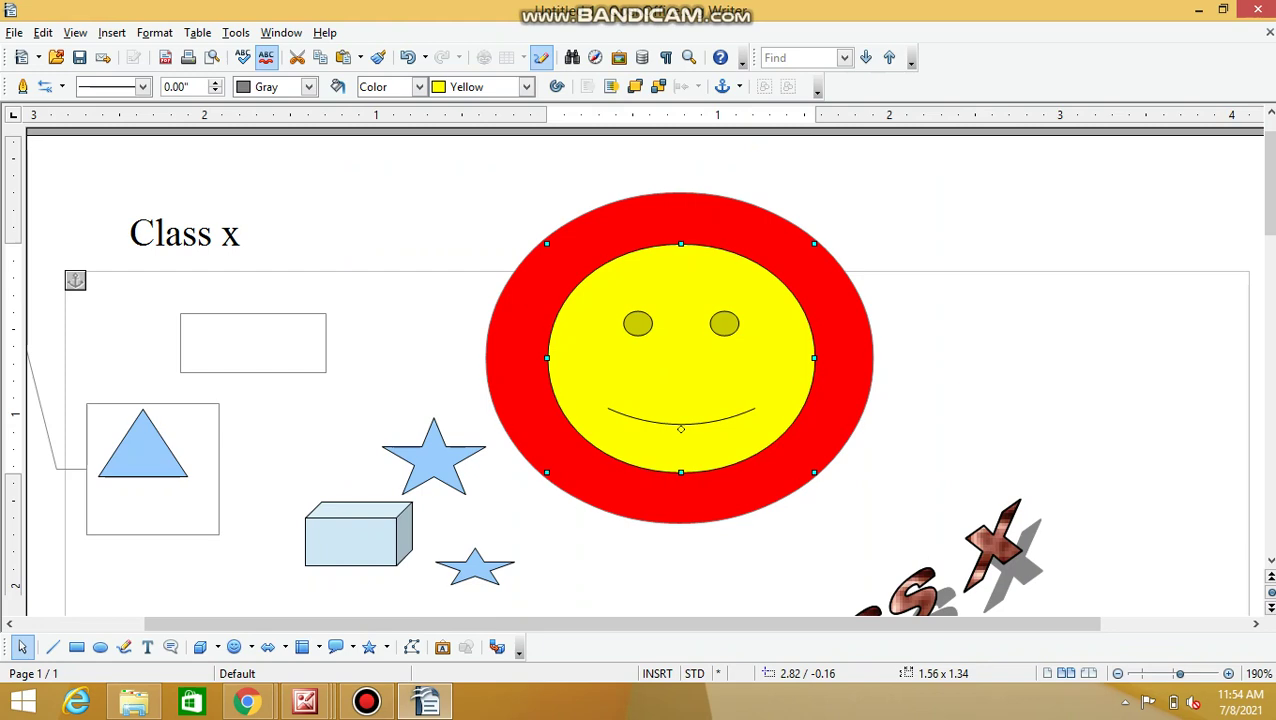
right_click(657, 349)
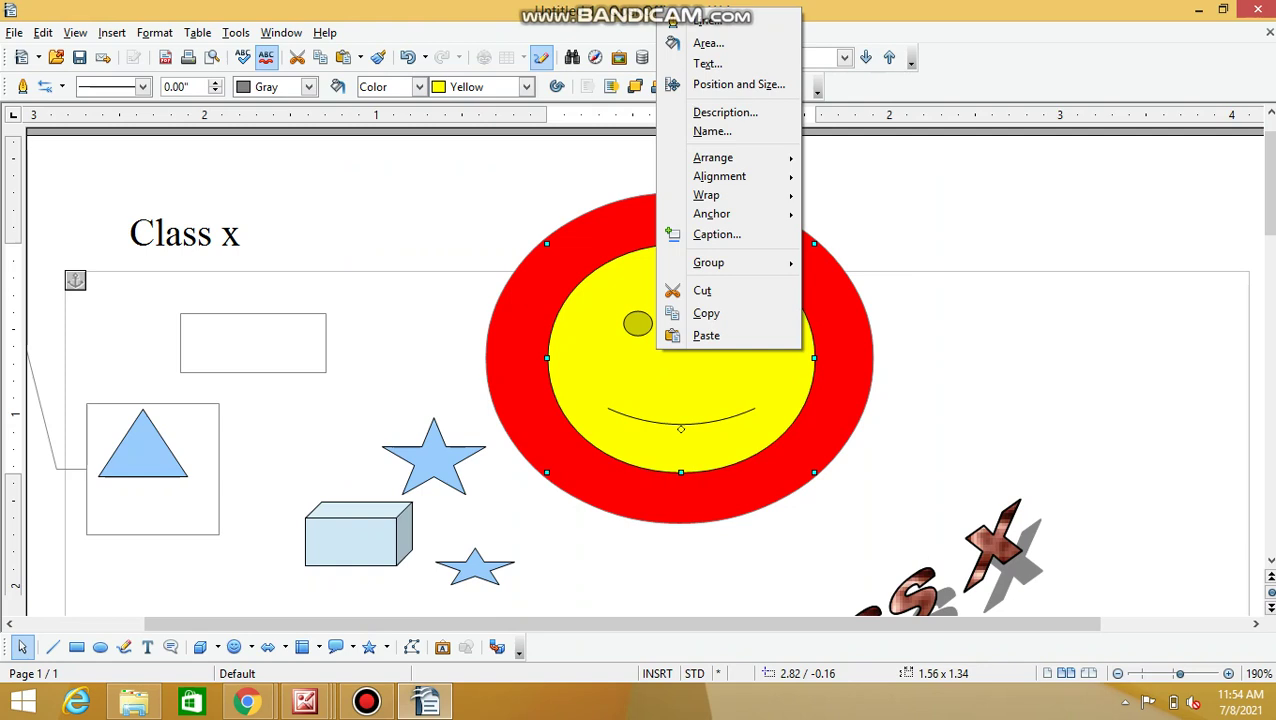
key(Escape)
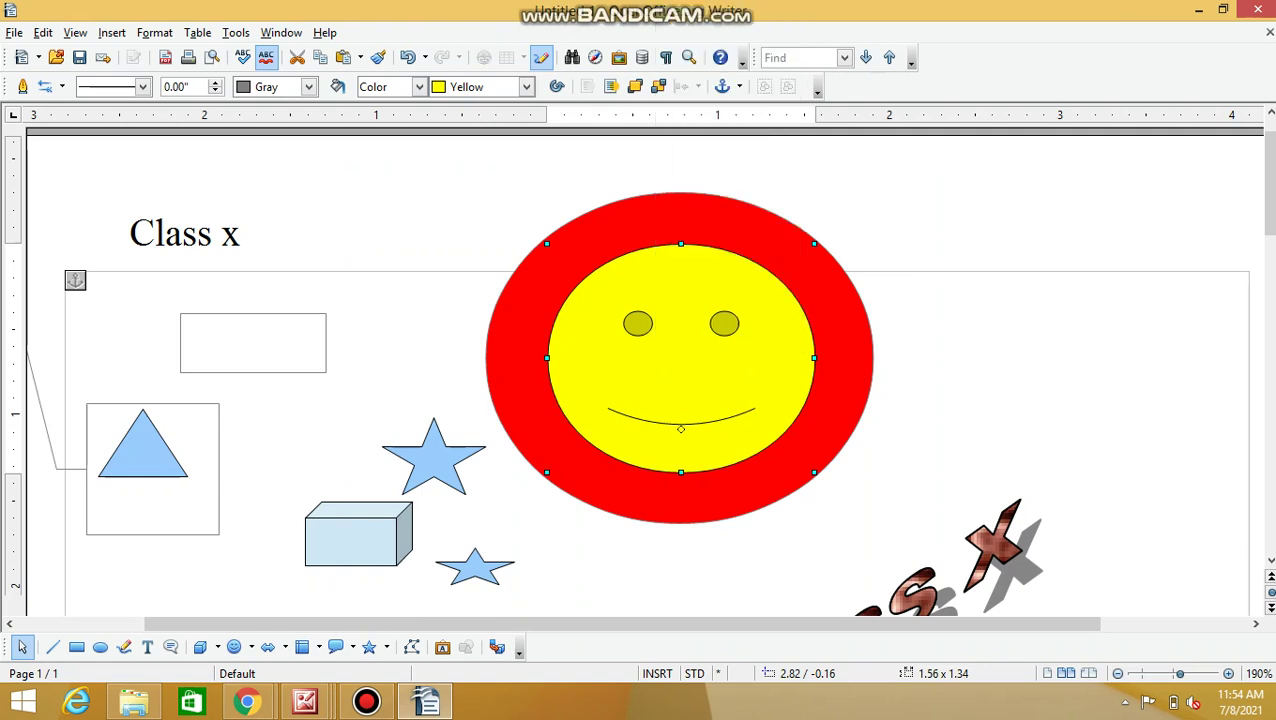
Hide the Drawing Object Properties toolbar while the smiley face is selected.
key(alt+o)
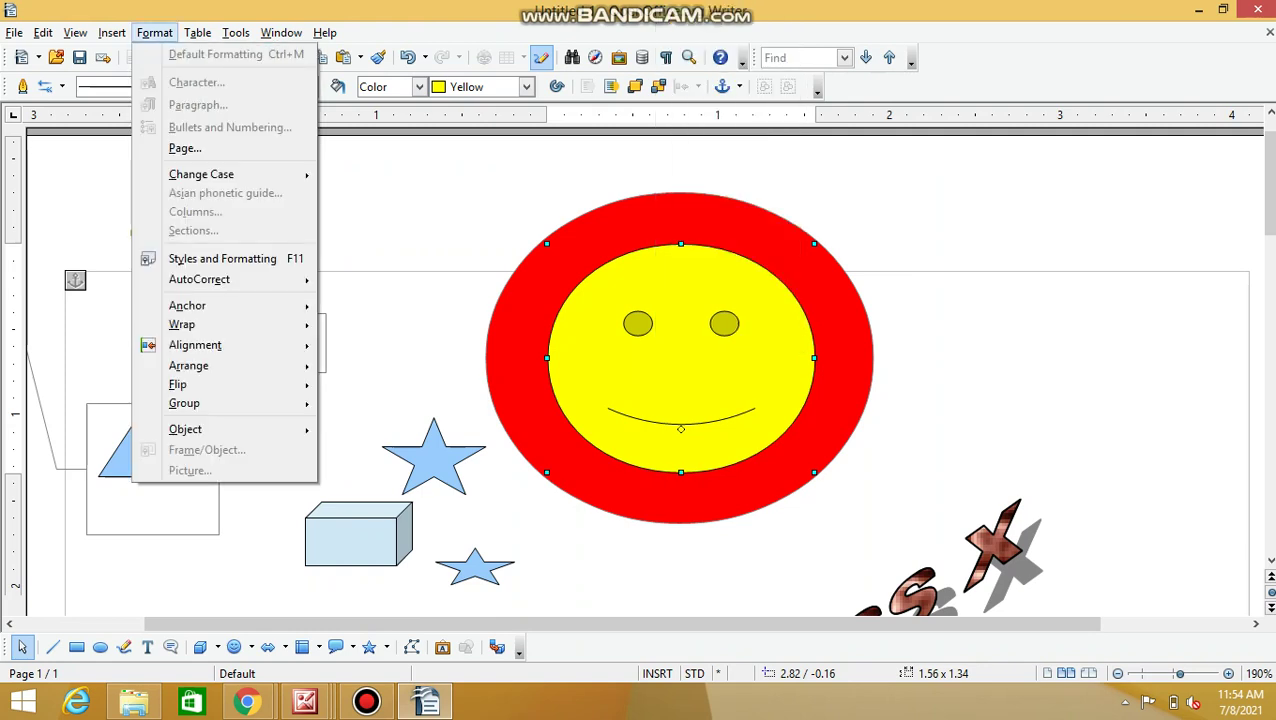
key(Left)
key(Left)
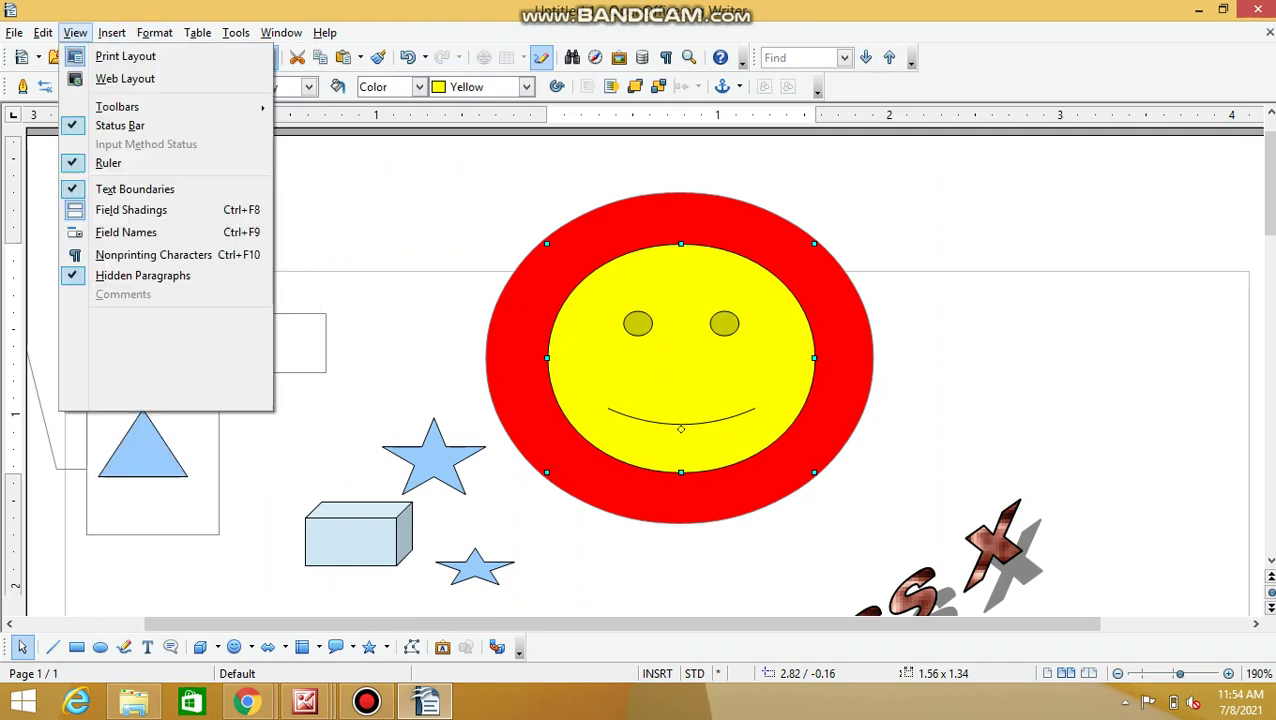
key(Down)
key(Down)
key(Down)
key(Down)
key(Down)
key(Up)
key(Up)
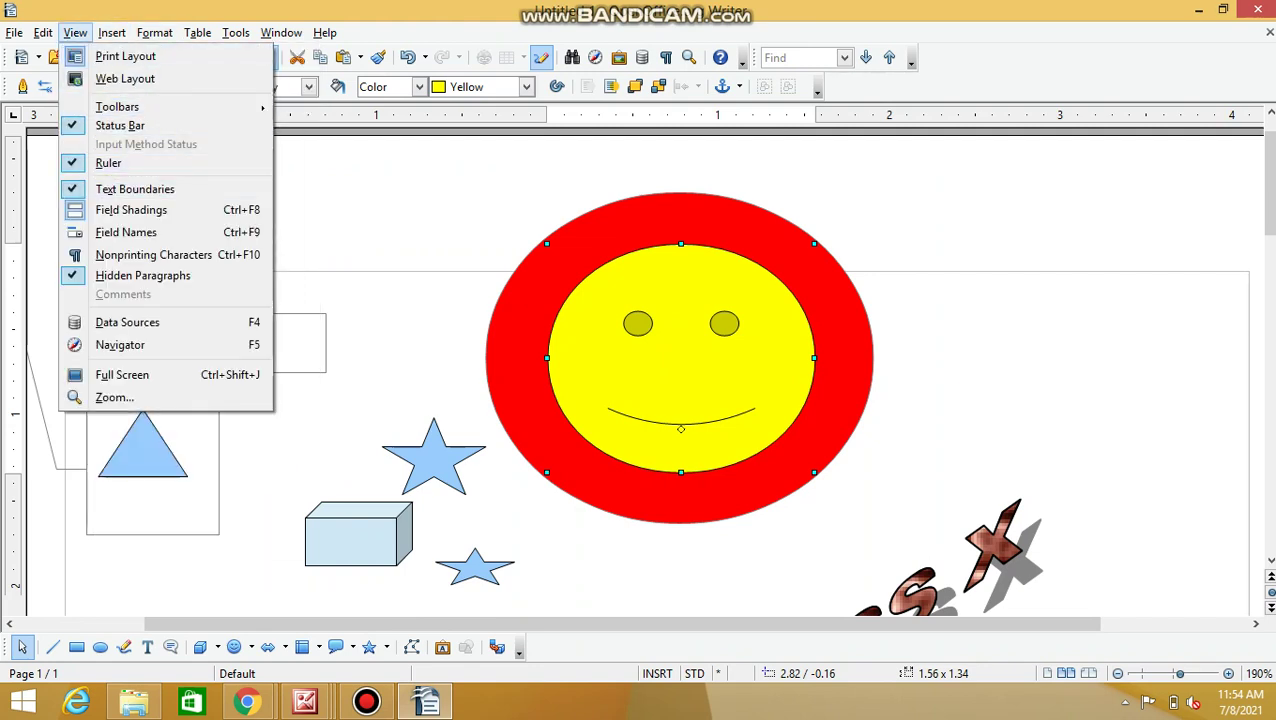
key(Up)
key(Right)
key(Down)
key(Up)
key(Right)
key(Down)
key(Down)
key(Down)
key(Down)
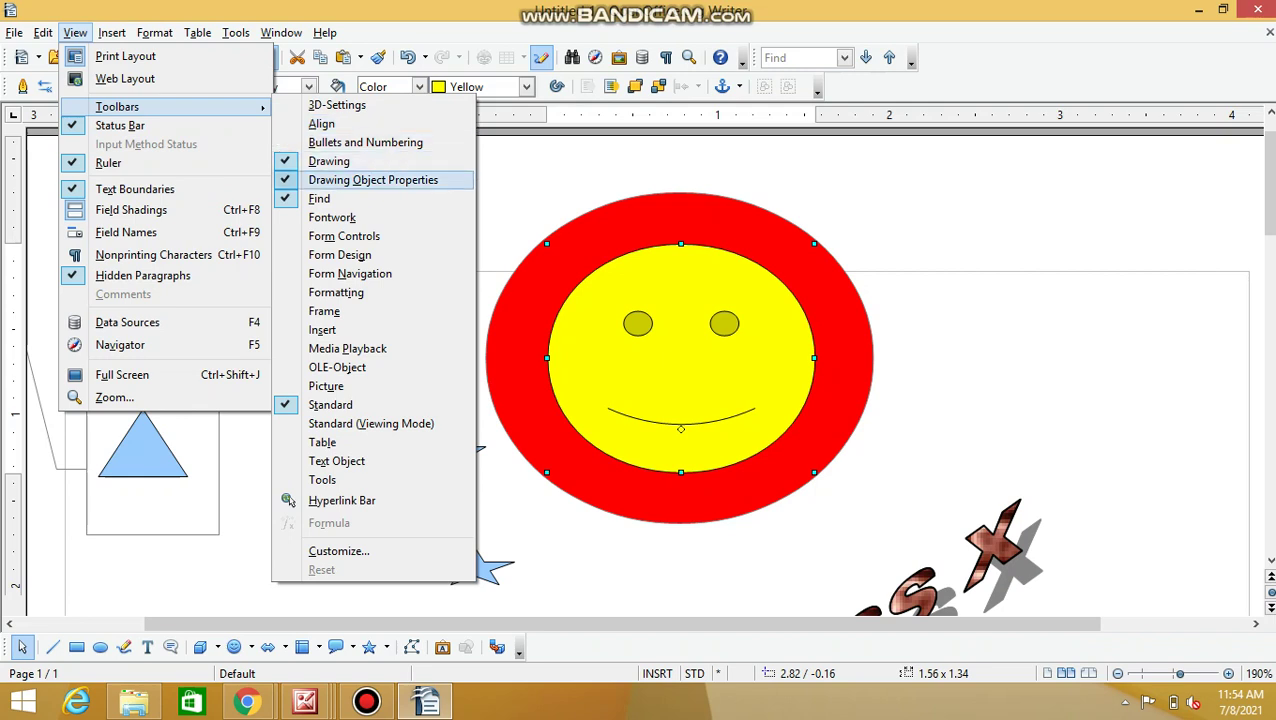
key(Return)
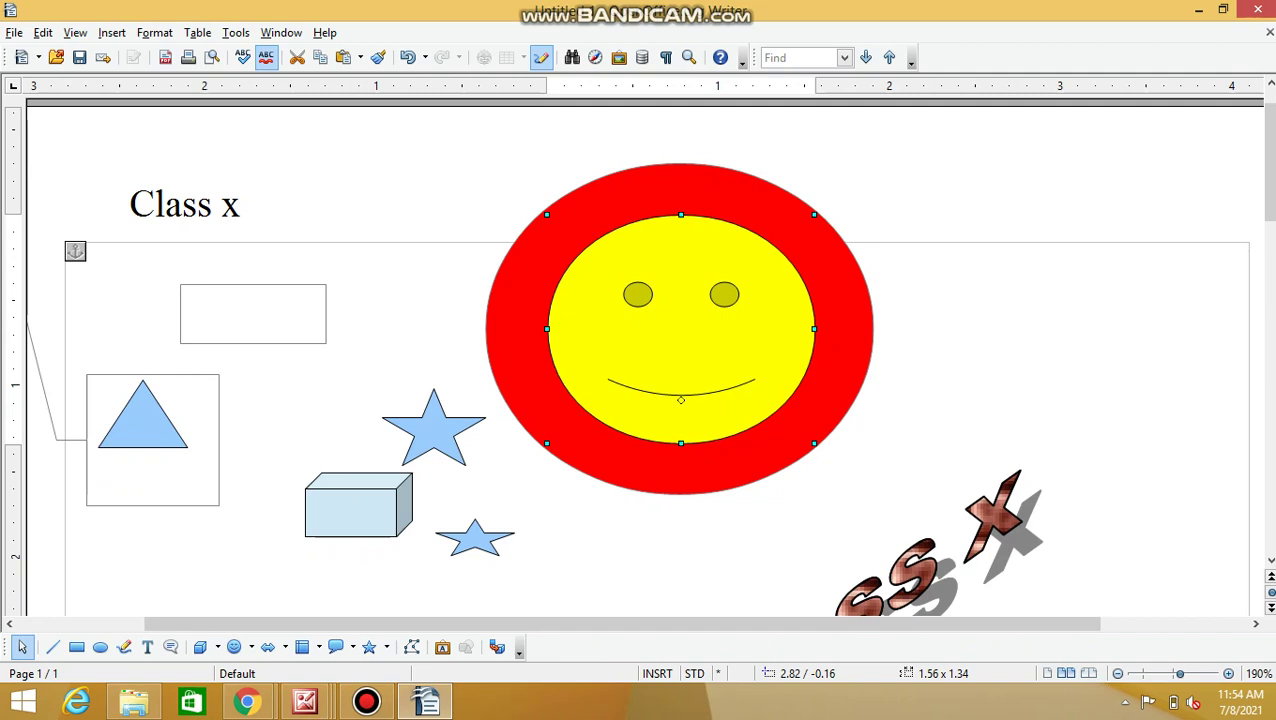
Stretch the yellow smiley face upward to about 1.56 by 1.41 inches.
right_click(634, 367)
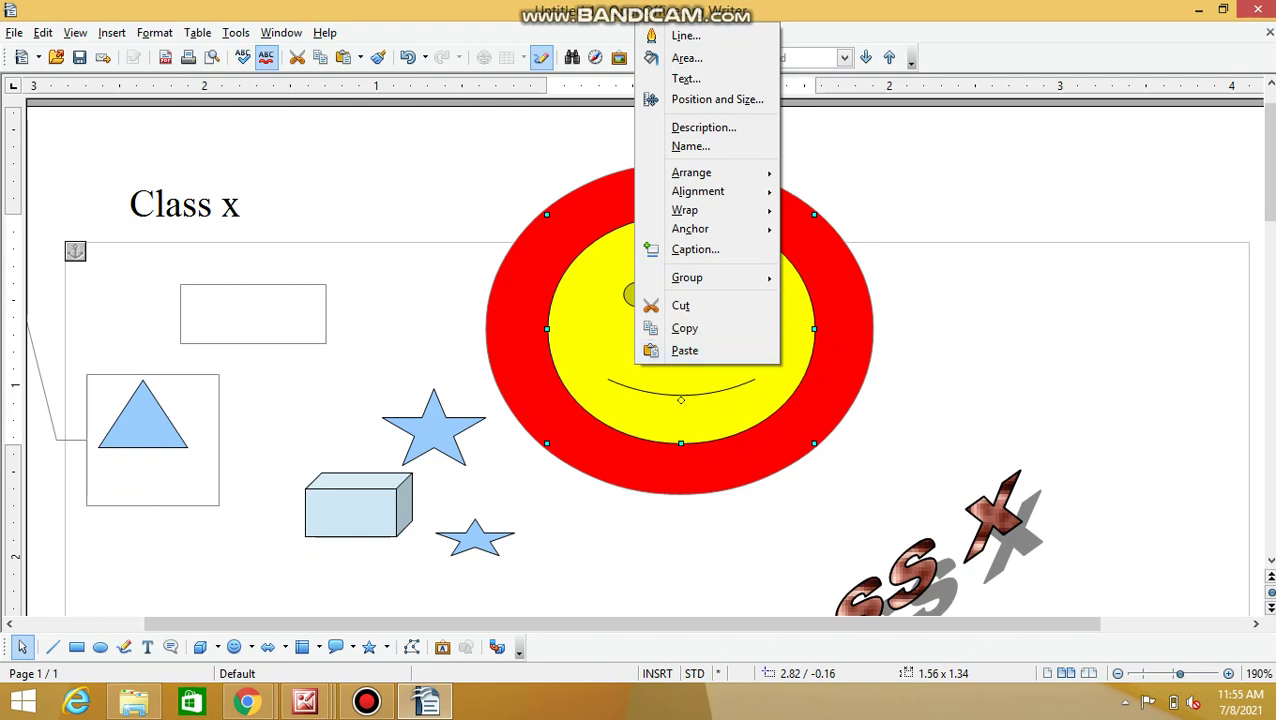
key(Escape)
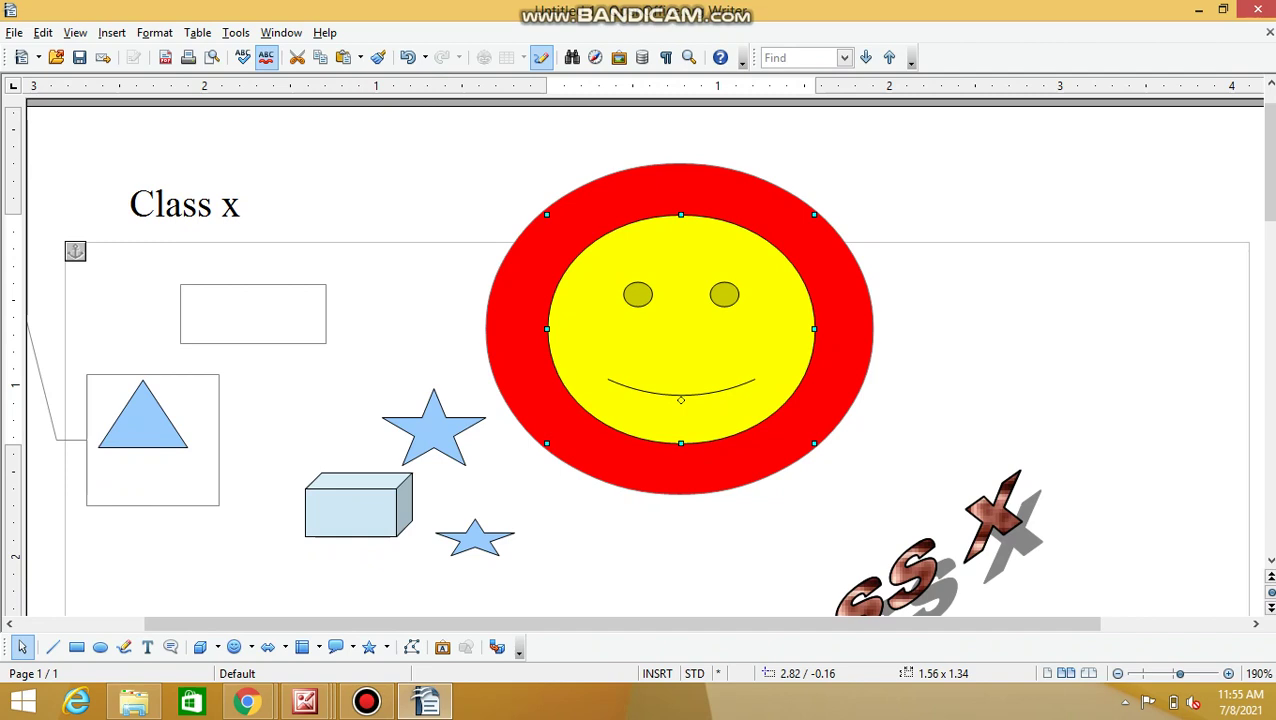
mouse_move(681, 214)
mouse_down()
mouse_move(681, 301)
mouse_move(681, 113)
mouse_move(681, 260)
mouse_move(681, 202)
mouse_up()
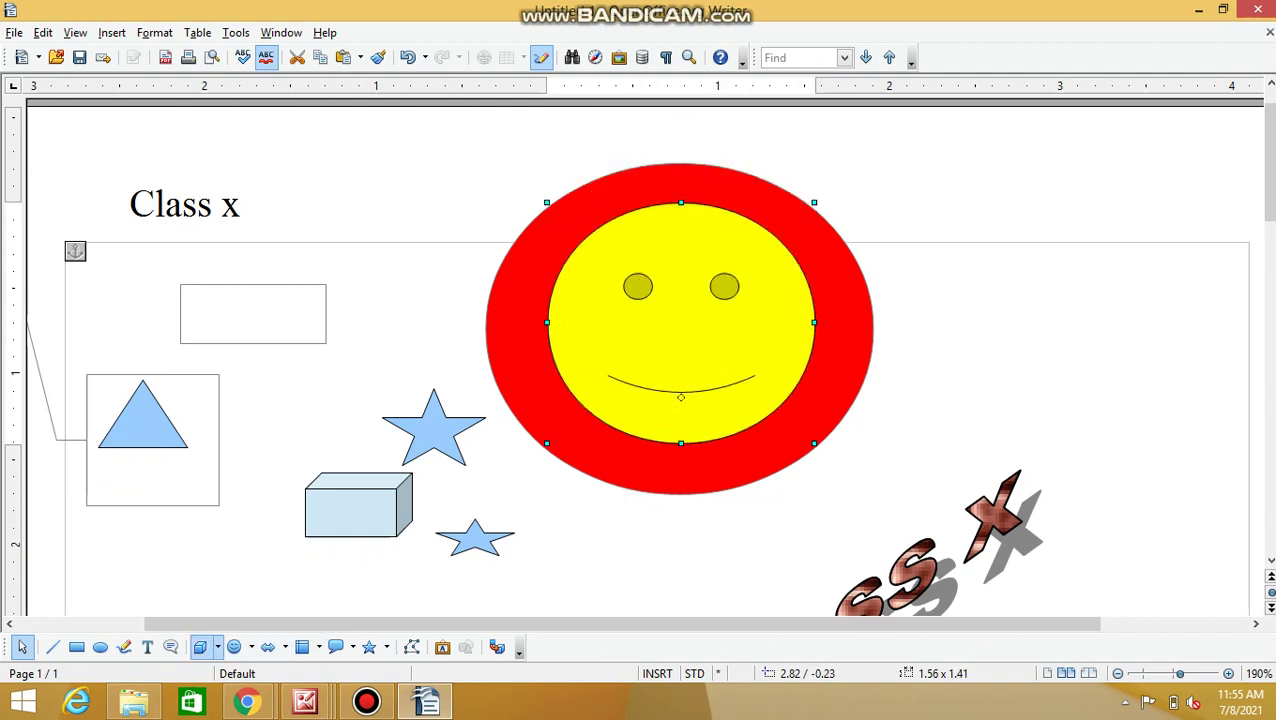